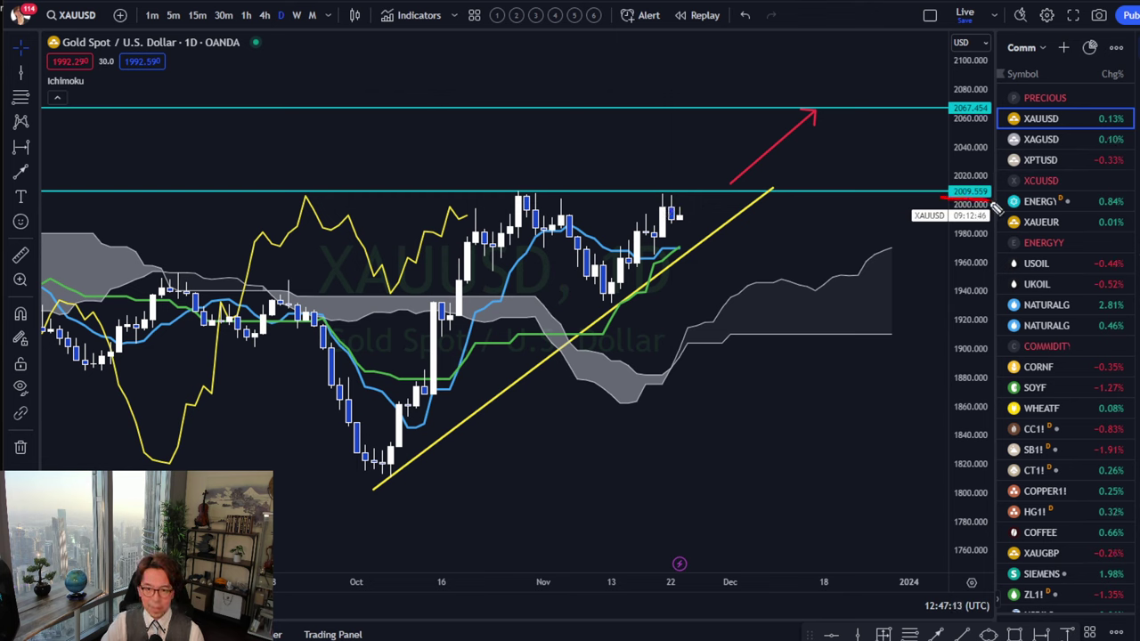
- Circle the cloud twist around 22 November in red and draw arrows along the cloud before and after it
mouse_move(999, 207)
left_mouse_down()
mouse_move(983, 185)
mouse_move(944, 187)
mouse_move(951, 210)
left_mouse_up()
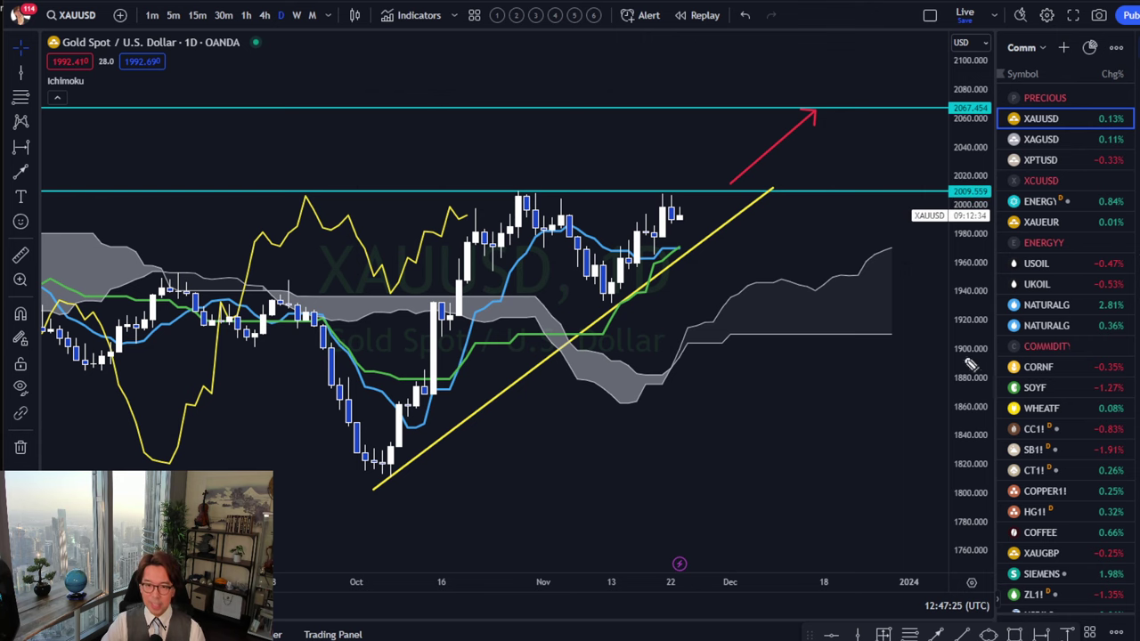
left_click_drag(970, 424, 958, 253)
left_click_drag(840, 207, 804, 327)
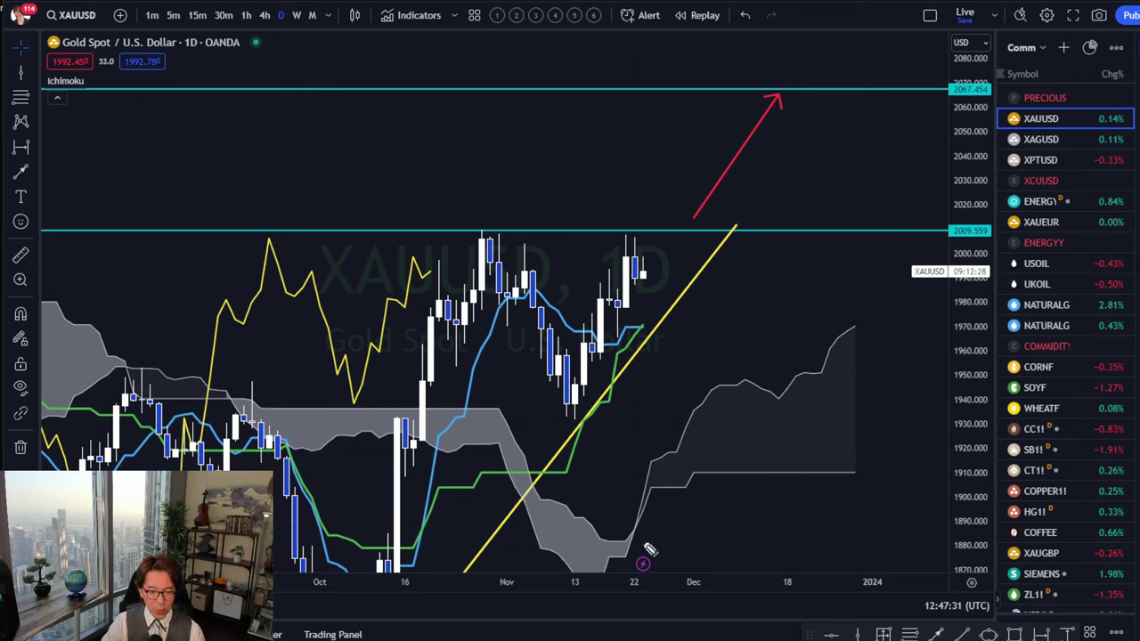
mouse_move(624, 559)
left_mouse_down()
mouse_move(692, 526)
mouse_move(628, 559)
left_mouse_up()
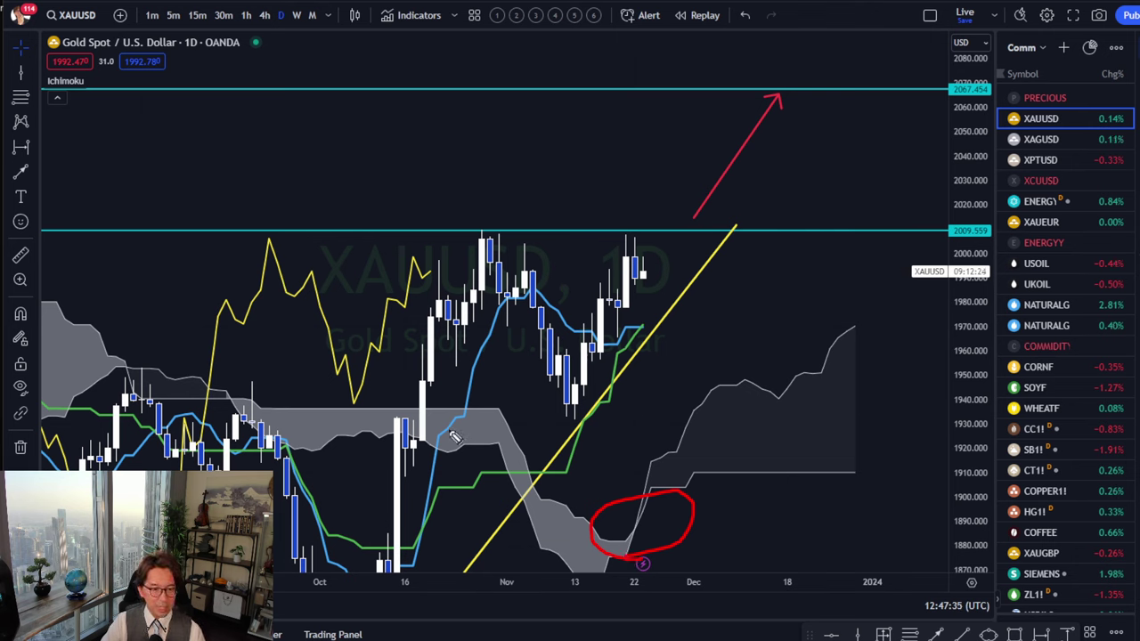
mouse_move(417, 416)
left_mouse_down()
mouse_move(538, 521)
mouse_move(529, 523)
left_mouse_up()
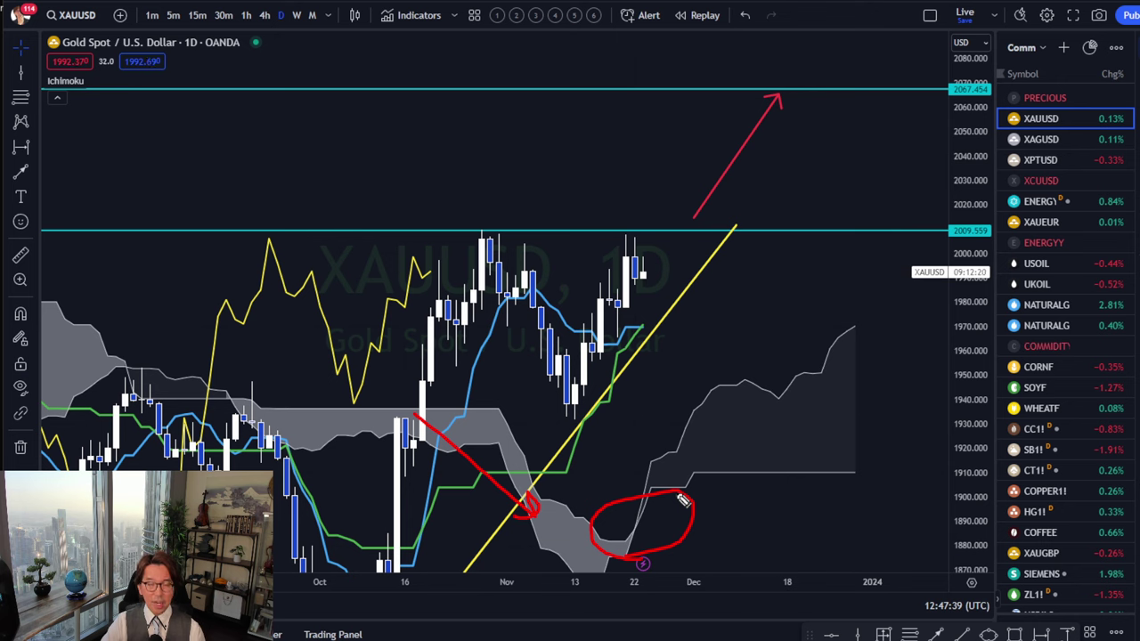
mouse_move(674, 491)
left_mouse_down()
mouse_move(832, 420)
mouse_move(853, 460)
left_mouse_up()
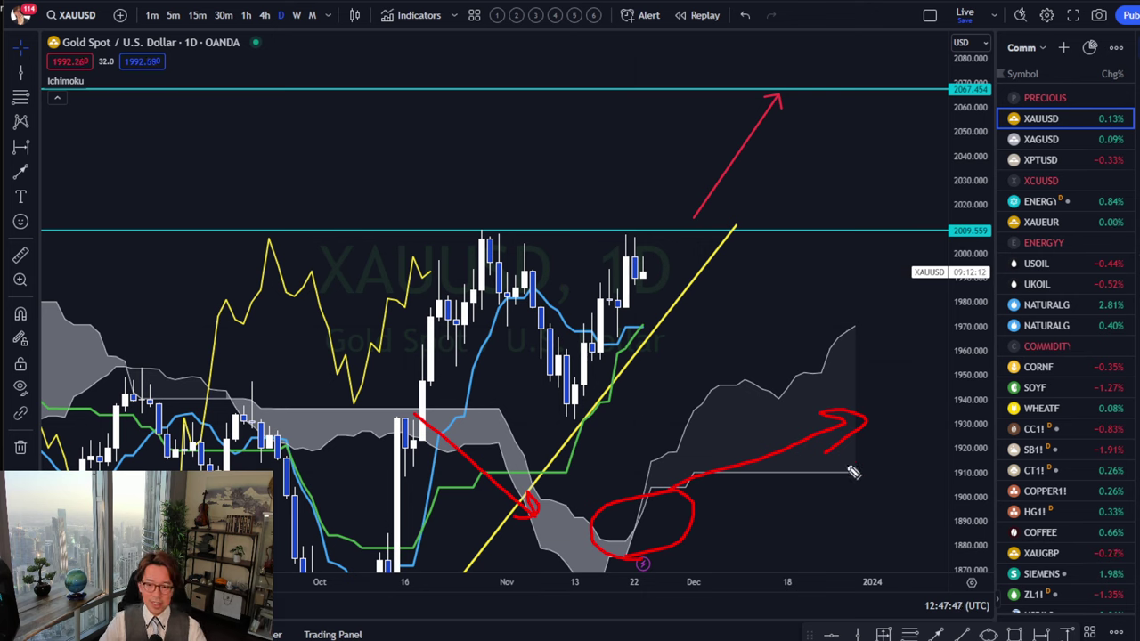
- Label the future cloud's edges A and B in red, circle the end of the upper edge, and erase the markup
mouse_move(847, 317)
left_mouse_down()
mouse_move(875, 308)
mouse_move(881, 331)
mouse_move(875, 300)
left_mouse_up()
left_click_drag(853, 489, 853, 525)
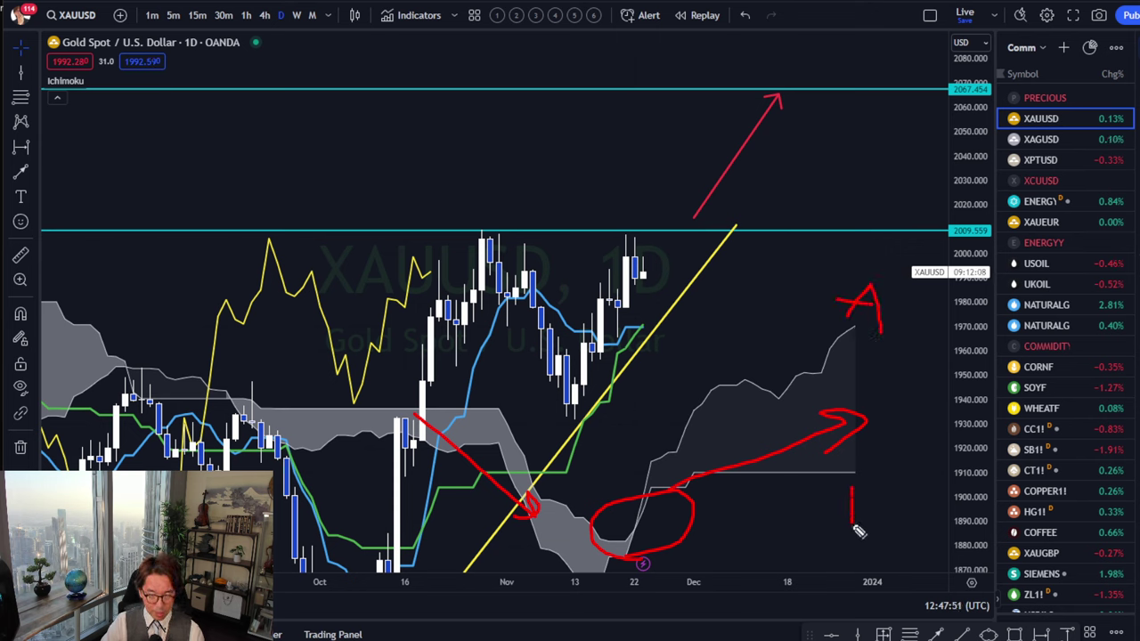
mouse_move(855, 486)
left_mouse_down()
mouse_move(865, 508)
mouse_move(855, 527)
left_mouse_up()
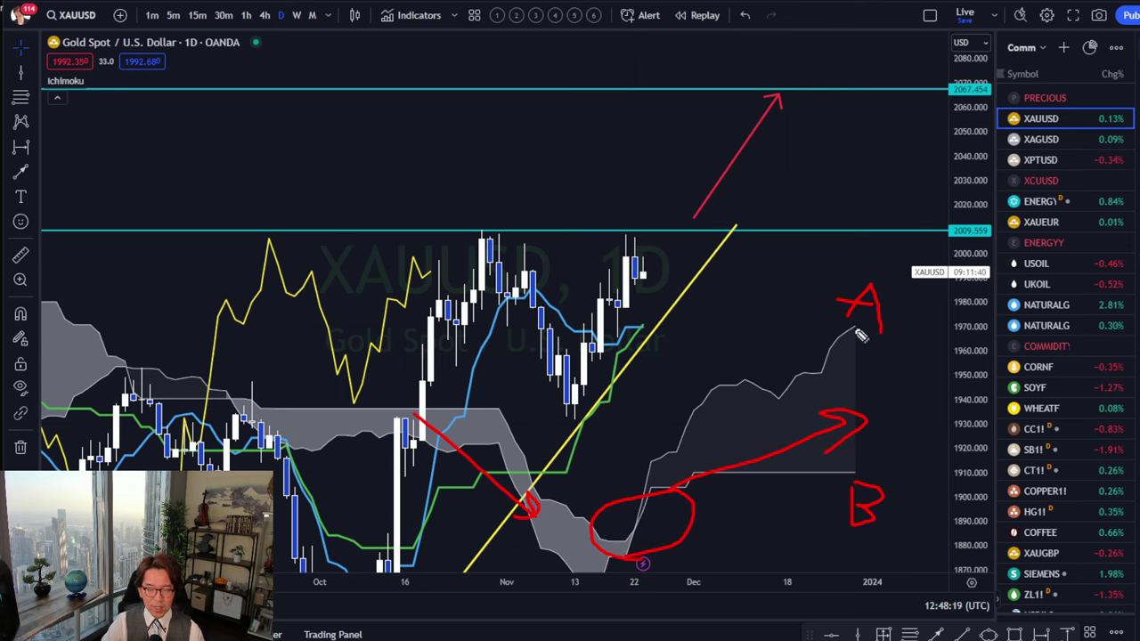
mouse_move(858, 353)
left_mouse_down()
mouse_move(835, 336)
mouse_move(872, 340)
mouse_move(823, 356)
mouse_move(873, 307)
left_mouse_up()
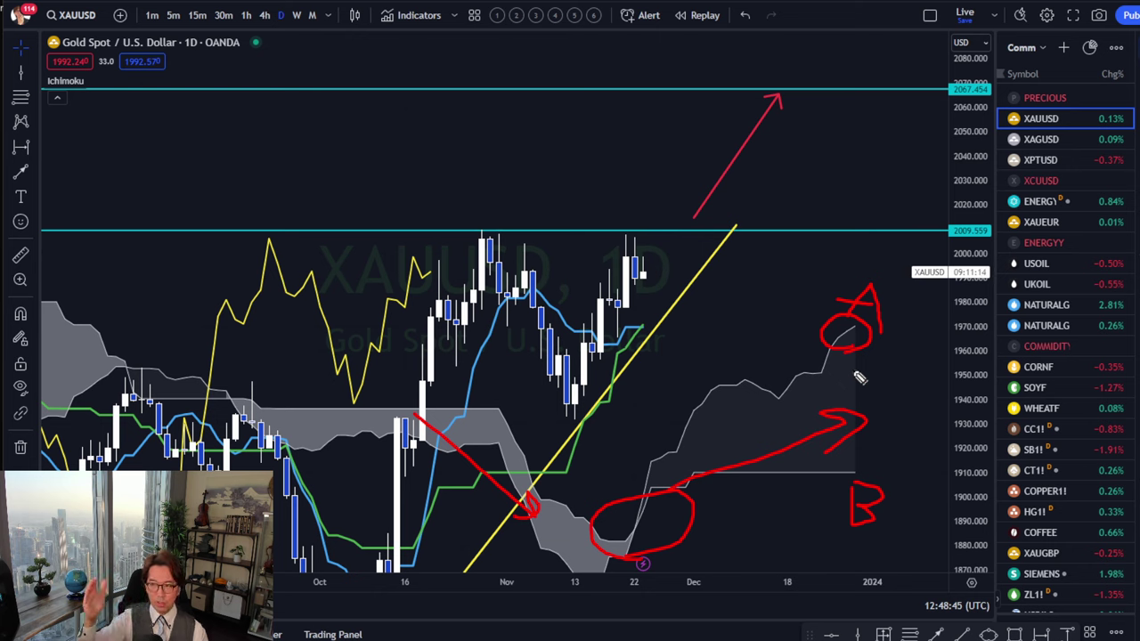
key("ctrl+shift+7")
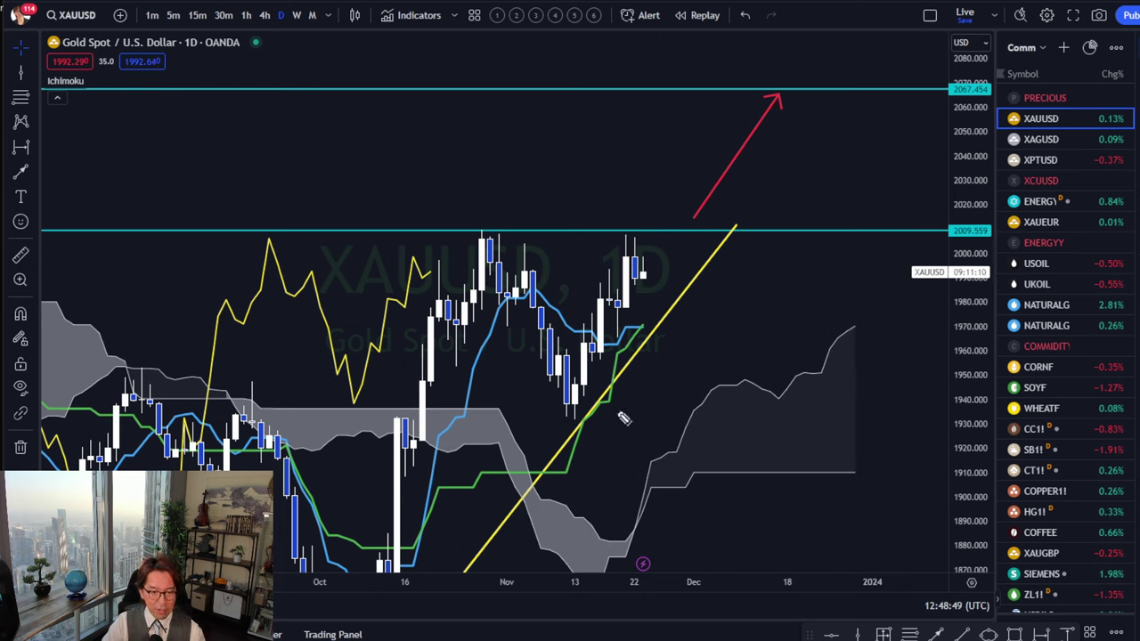
- Label the green line K and M with a rising arrow and the blue line T and S in red, underlining M and S
mouse_move(605, 405)
left_mouse_down()
mouse_move(659, 453)
mouse_move(660, 436)
mouse_move(681, 455)
mouse_move(739, 436)
mouse_move(801, 449)
left_mouse_up()
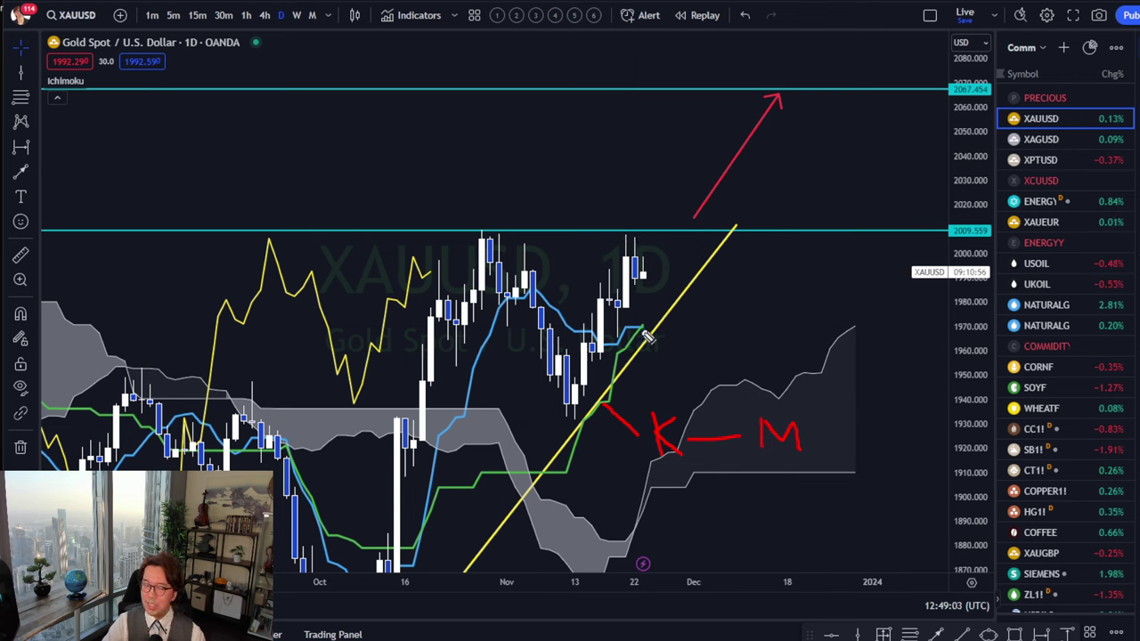
mouse_move(624, 374)
left_mouse_down()
mouse_move(648, 329)
mouse_move(664, 328)
left_mouse_up()
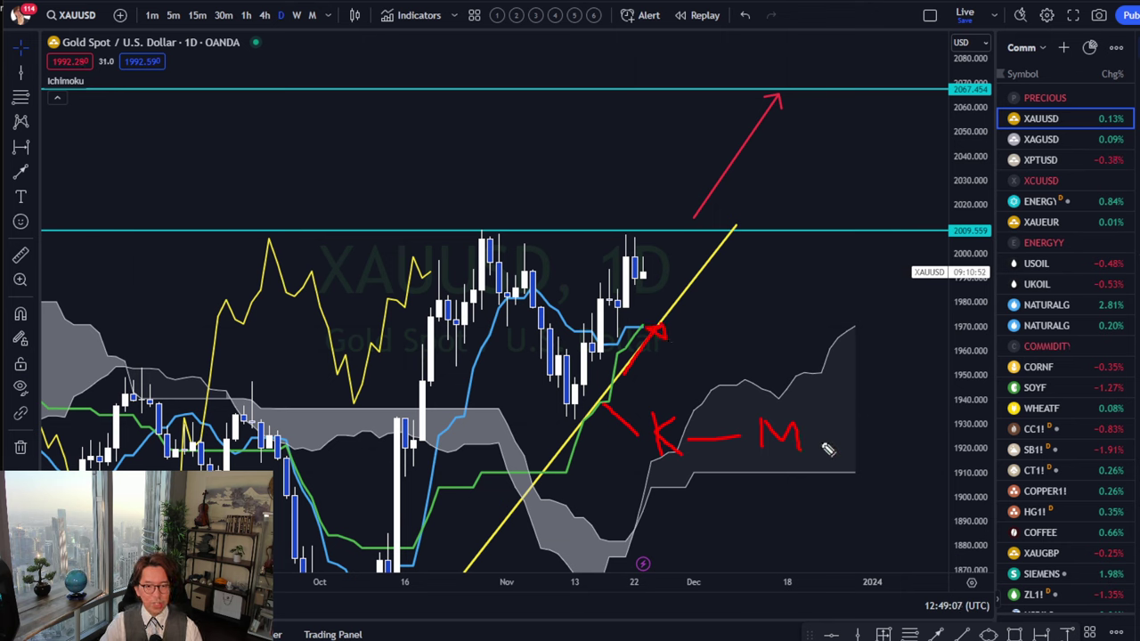
left_click_drag(747, 464, 818, 463)
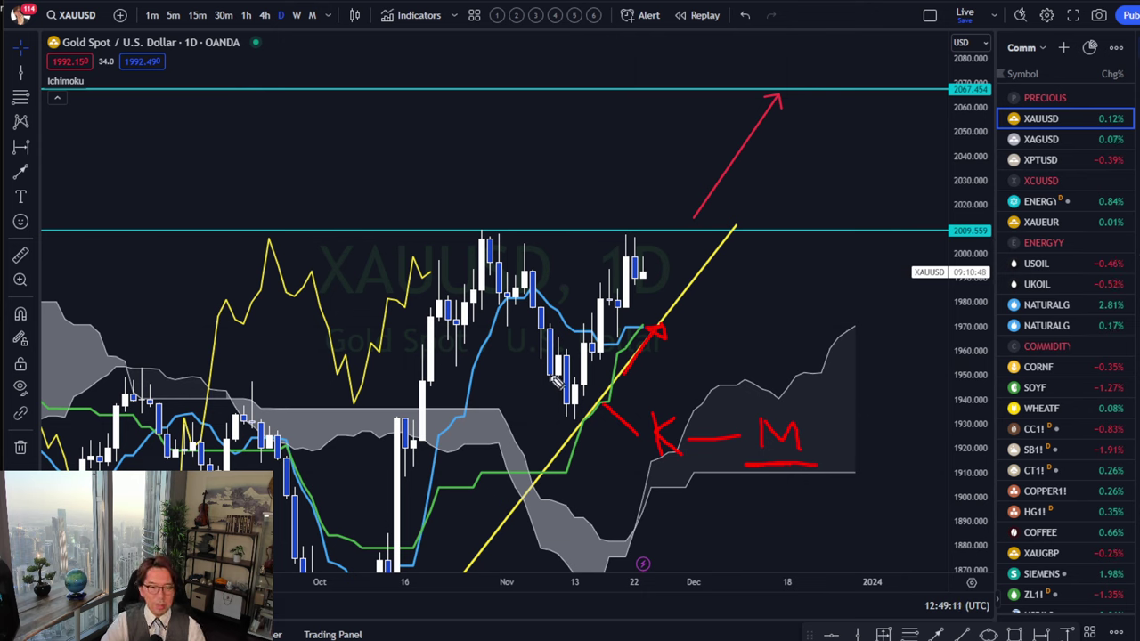
mouse_move(469, 382)
left_mouse_down()
mouse_move(494, 407)
mouse_move(513, 394)
mouse_move(506, 436)
mouse_move(559, 470)
left_mouse_up()
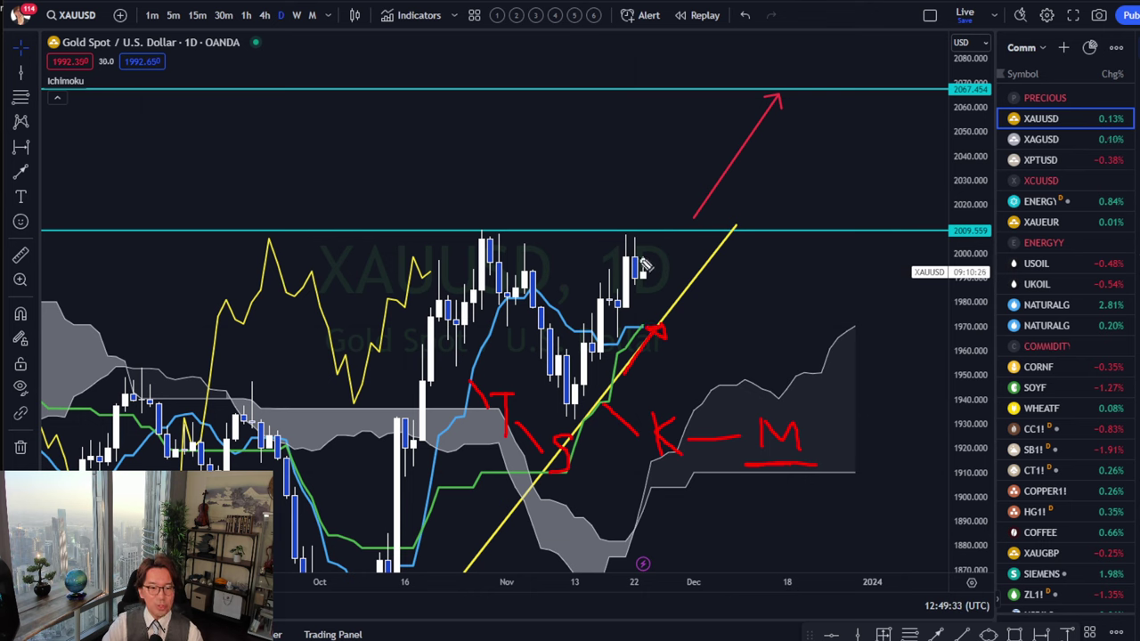
left_click_drag(534, 485, 577, 486)
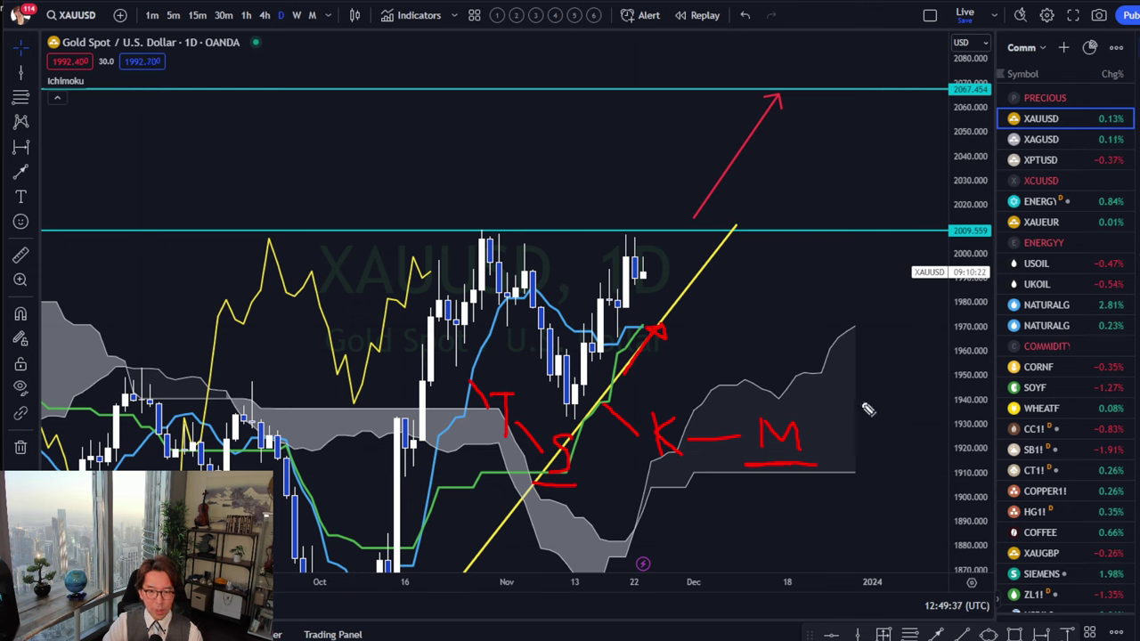
- Mark the future cloud's upper edge A and the yellow lagging line C in red, circle the lagging line's end, and erase the markup
mouse_move(857, 363)
left_mouse_down()
mouse_move(824, 333)
mouse_move(839, 321)
mouse_move(847, 259)
mouse_move(858, 305)
mouse_move(860, 281)
left_mouse_up()
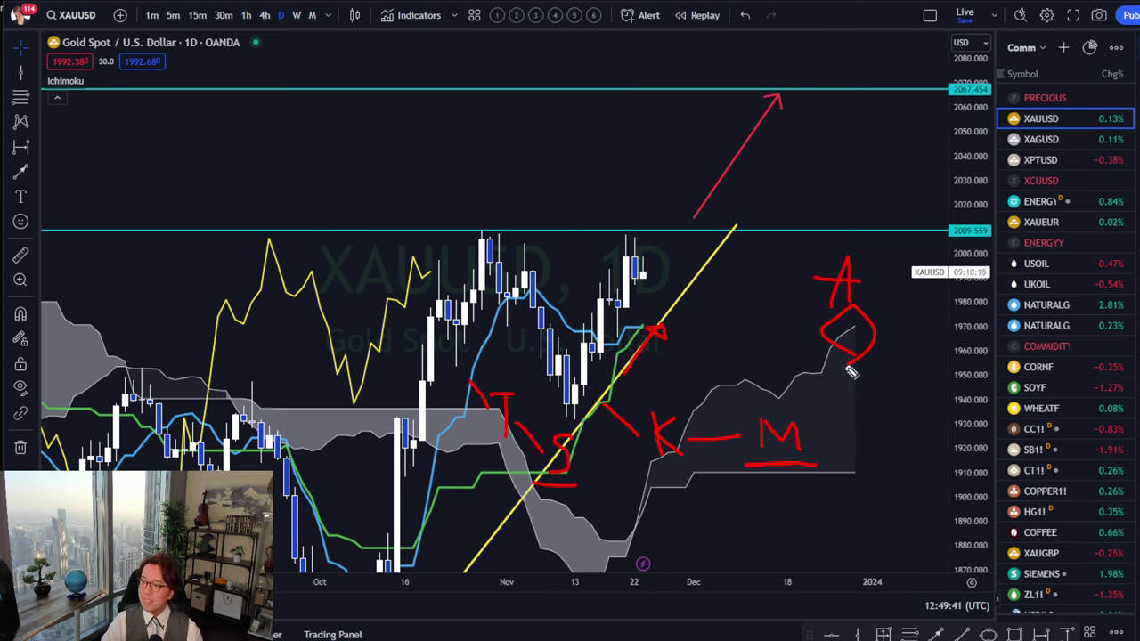
mouse_move(309, 291)
left_mouse_down()
mouse_move(322, 230)
mouse_move(353, 224)
left_mouse_up()
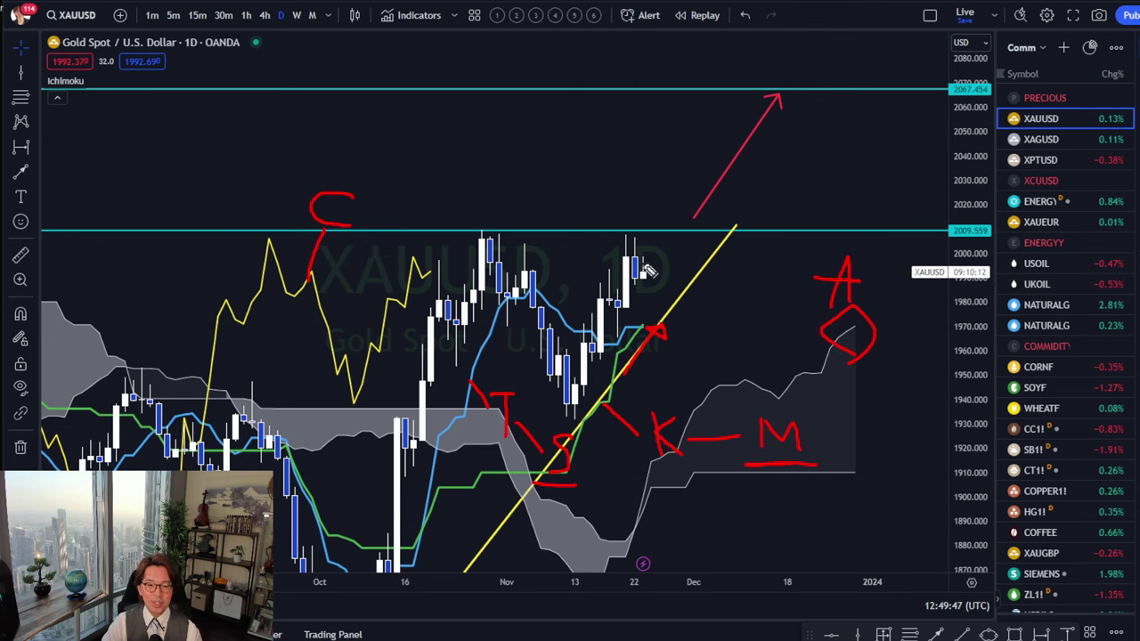
mouse_move(641, 264)
left_mouse_down()
mouse_move(467, 239)
mouse_move(441, 241)
mouse_move(432, 283)
left_mouse_up()
key("e")
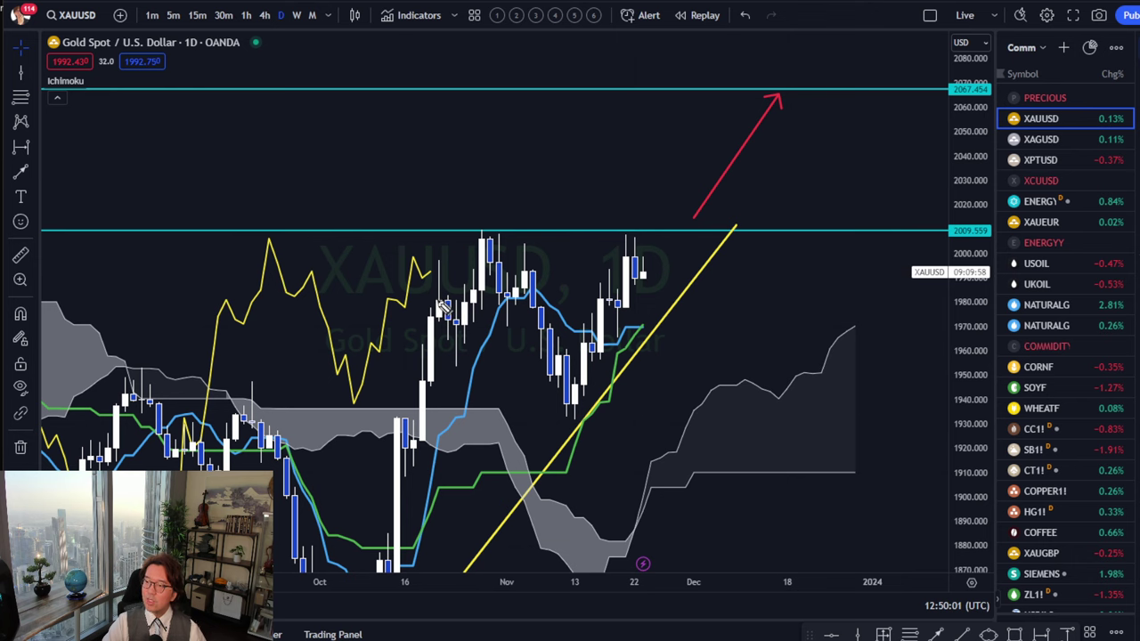
mouse_move(436, 301)
left_mouse_down()
mouse_move(408, 301)
mouse_move(441, 260)
mouse_move(414, 312)
left_mouse_up()
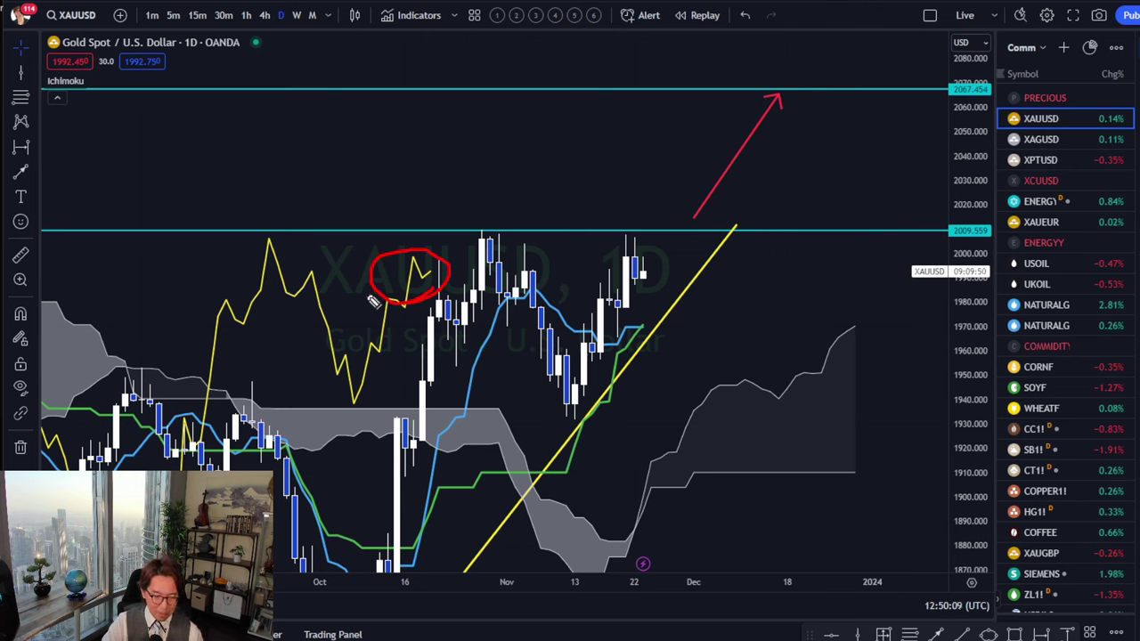
key("Escape")
- Move the upper end of the yellow rising trendline to 6 December 2023 at about 2016
left_click_drag(978, 158, 970, 285)
left_click_drag(698, 326, 733, 260)
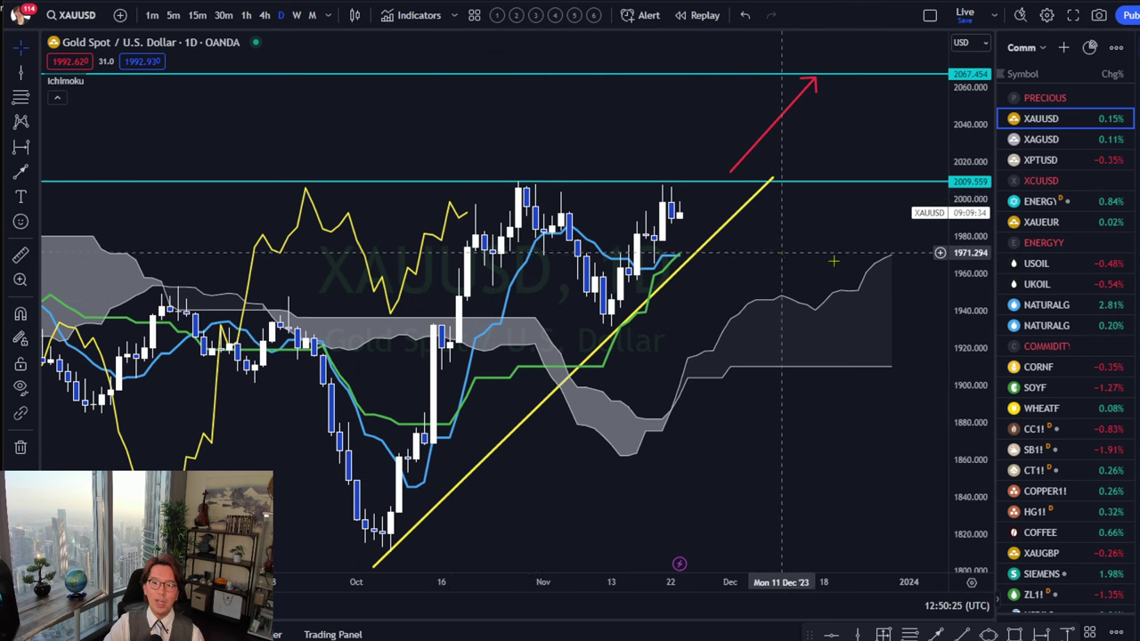
left_click_drag(984, 208, 984, 103)
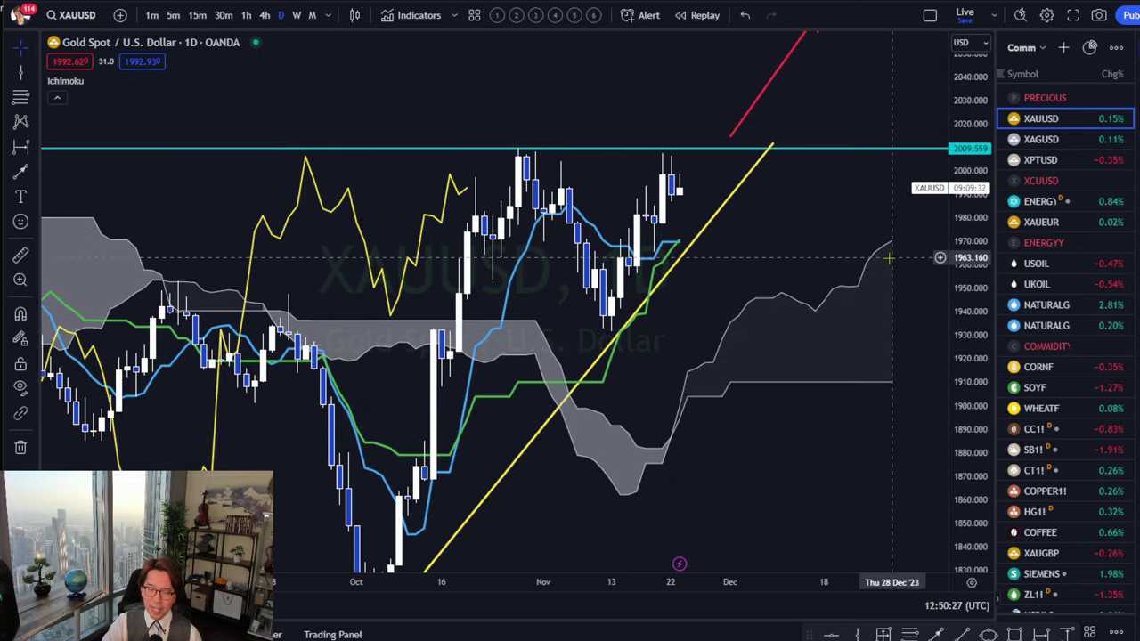
left_click_drag(967, 142, 967, 214)
left_click_drag(767, 236, 759, 232)
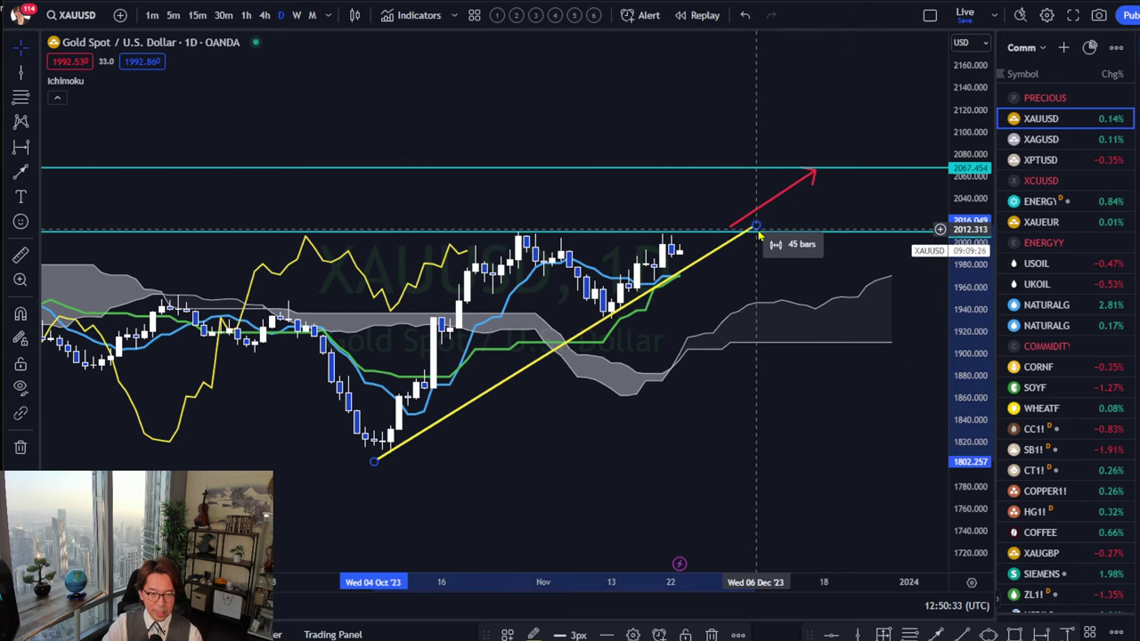
left_click(578, 358)
- Mark the trendline's two touch points, the pullback and a bounce above the 2009.559 level in red, and erase the markup
key("ctrl+shift+3")
left_click_drag(385, 453, 394, 469)
left_click_drag(612, 331, 609, 329)
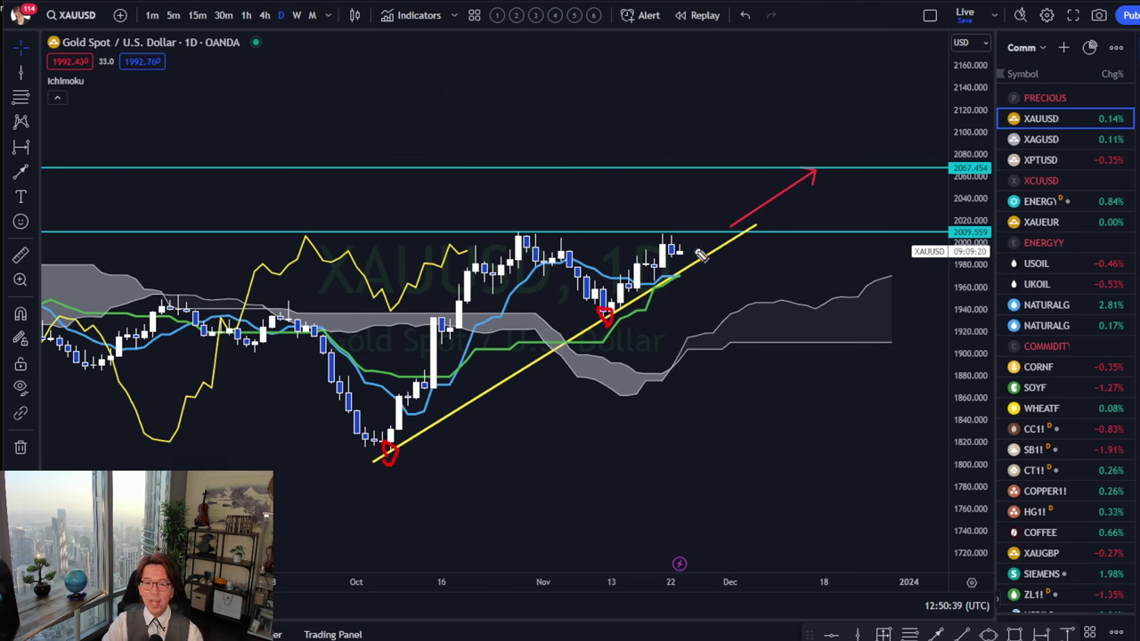
left_click_drag(678, 248, 686, 266)
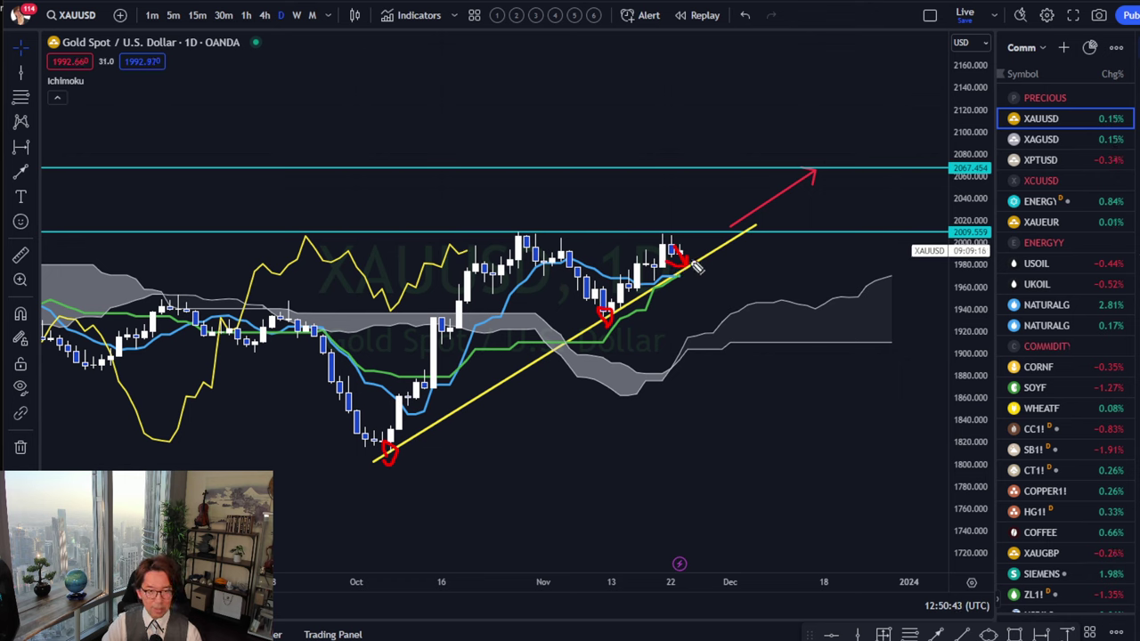
mouse_move(700, 270)
left_mouse_down()
mouse_move(724, 203)
mouse_move(726, 244)
left_mouse_up()
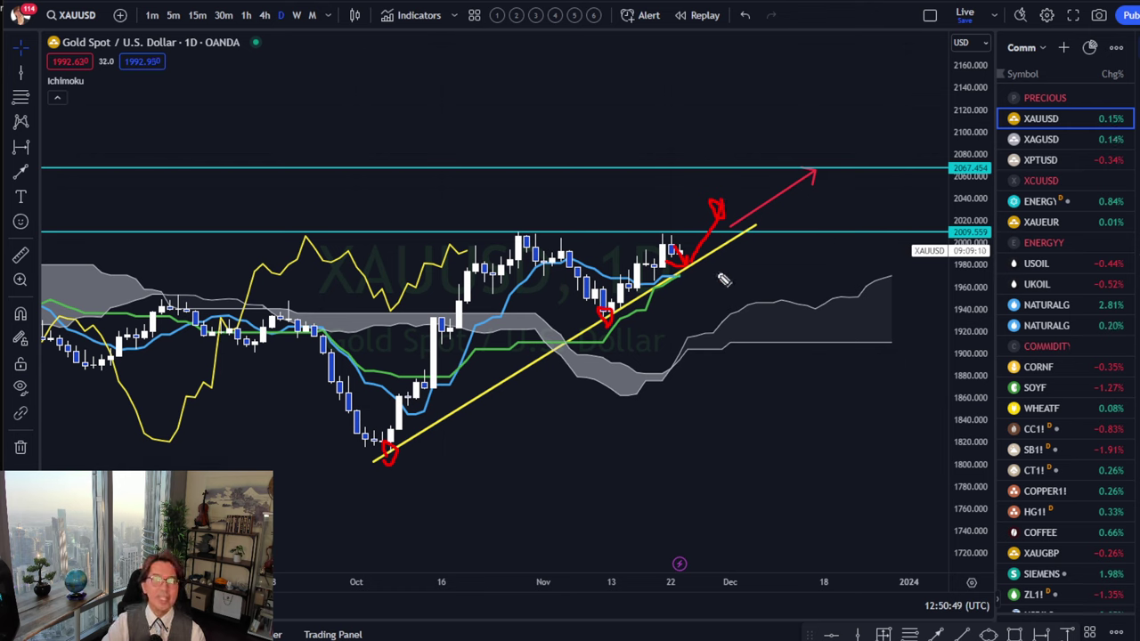
key("e")
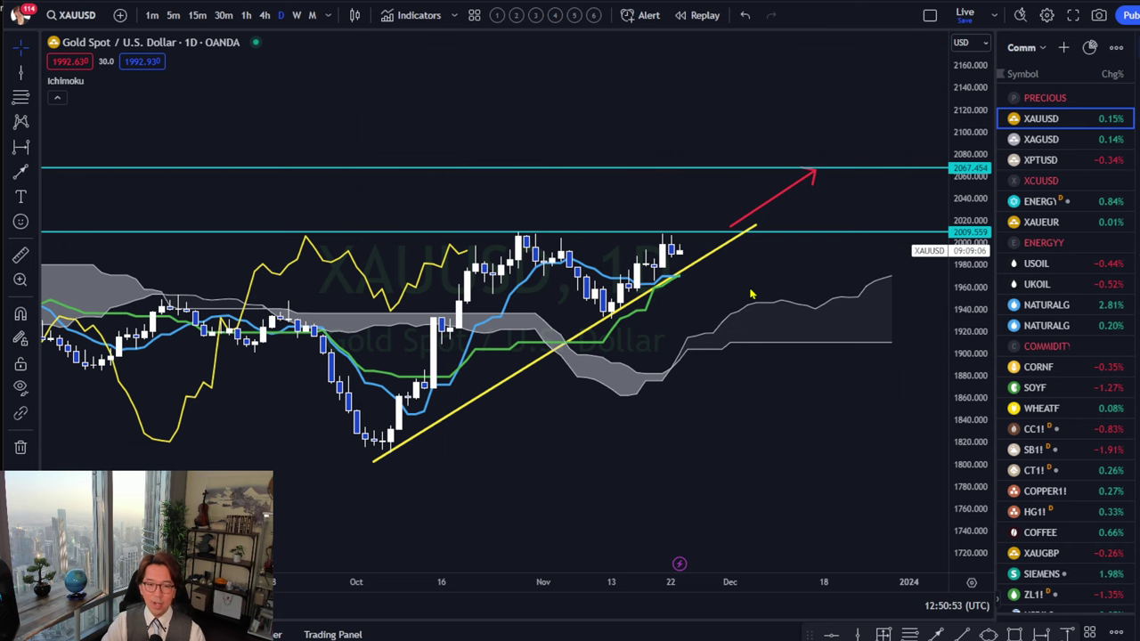
- Place a vertical line on the 13 November 2023 candle
left_click_drag(977, 521, 970, 198)
left_click_drag(759, 581, 425, 583)
left_click_drag(411, 295, 812, 390)
left_click_drag(681, 356, 806, 326)
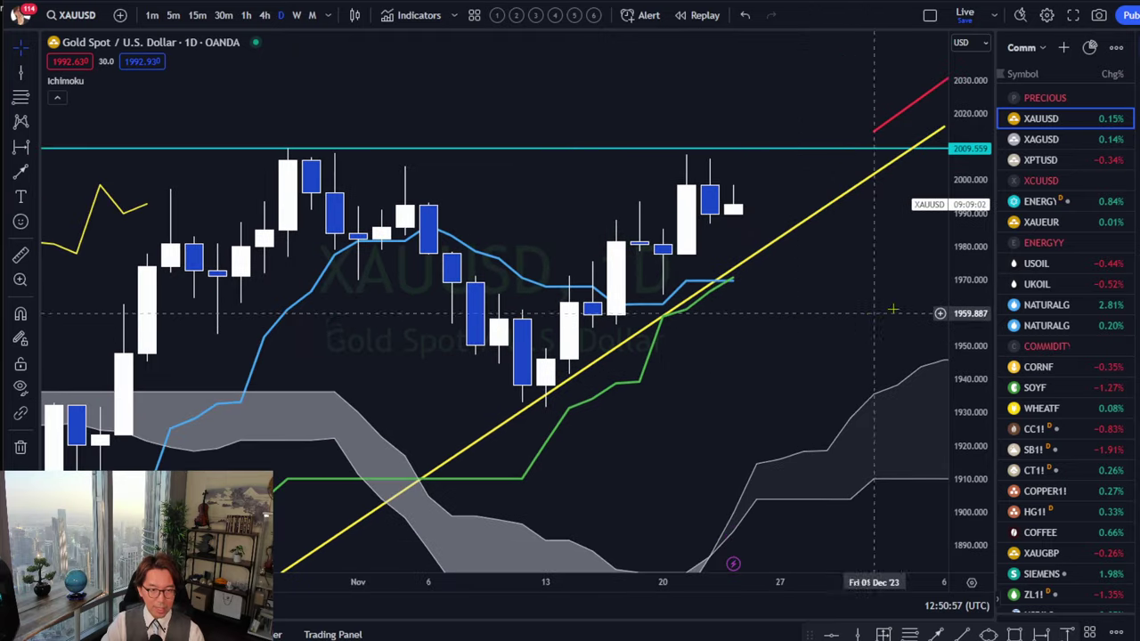
left_click_drag(970, 237, 969, 308)
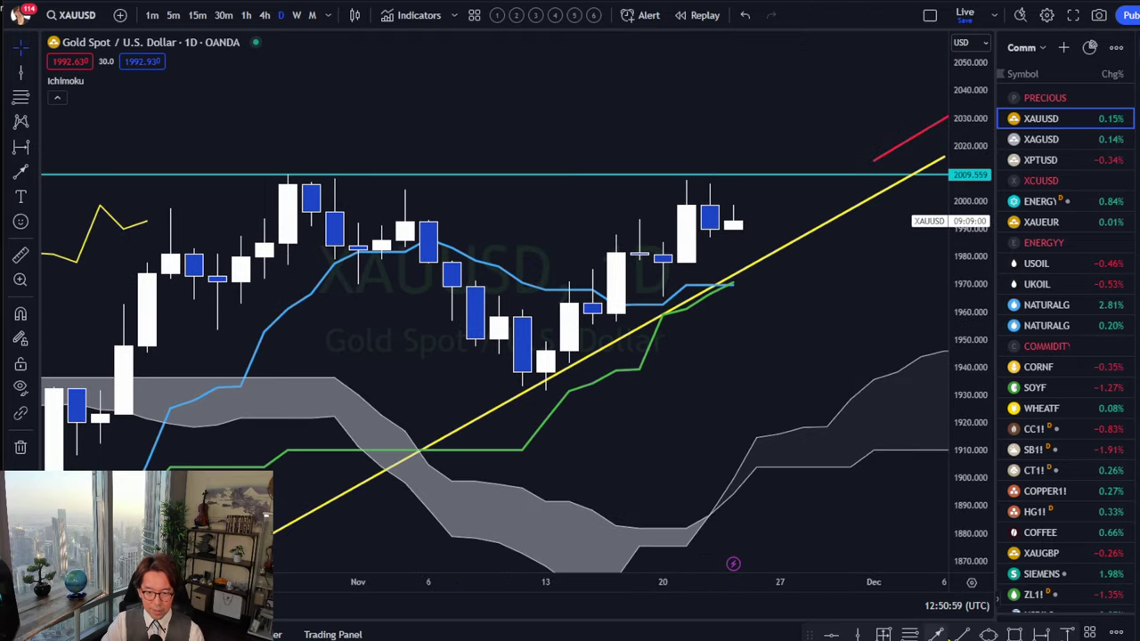
left_click(857, 633)
left_click(552, 345)
left_click(556, 352)
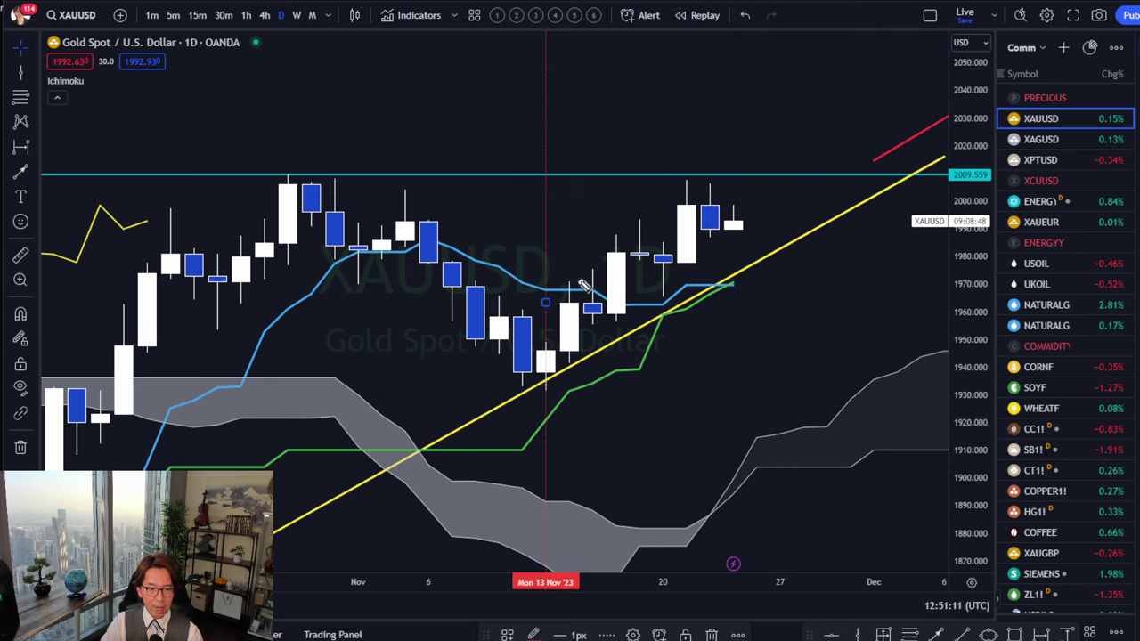
- Draw short yellow lines at the 15 November high, about 1975, and from the 21 November high, about 2007, to 24 November
left_click_drag(577, 268, 605, 269)
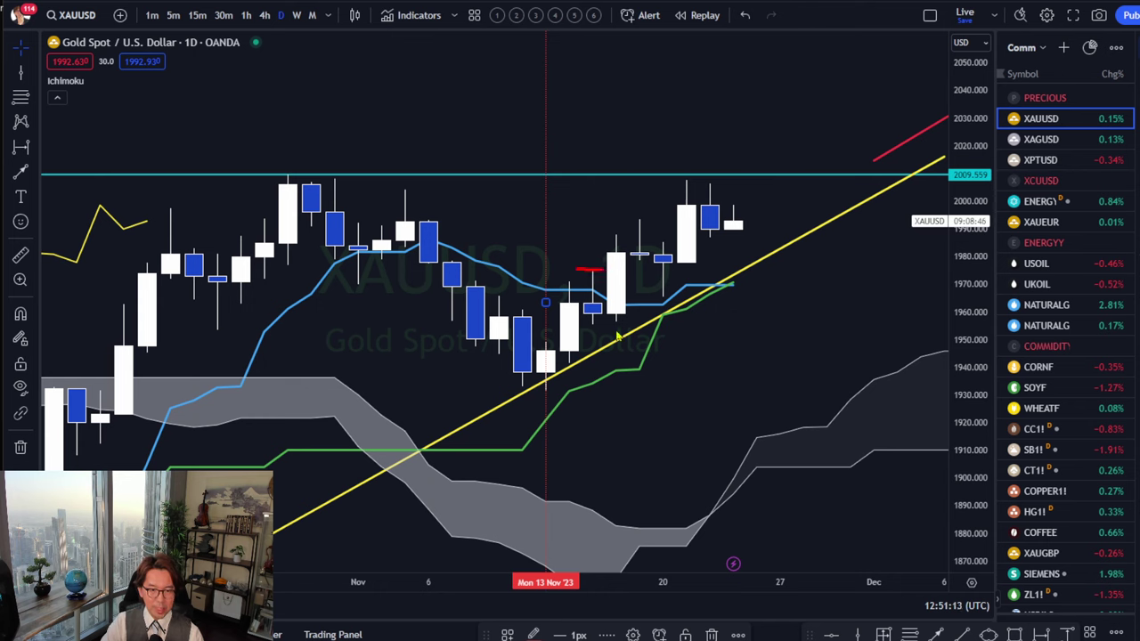
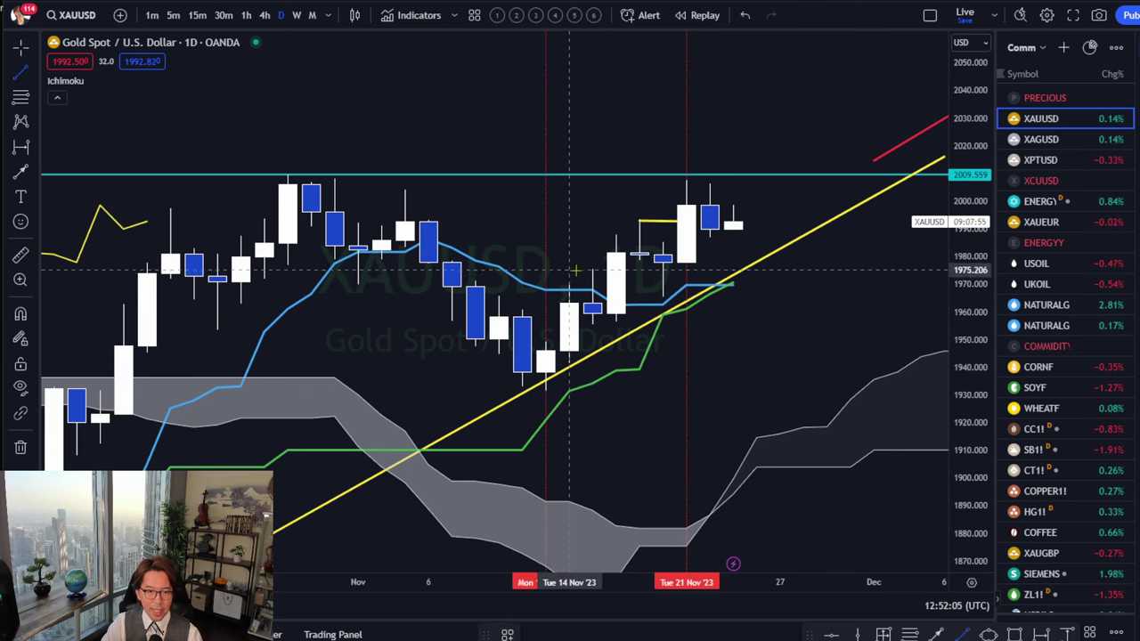
mouse_move(576, 270)
left_mouse_down()
mouse_move(615, 270)
mouse_move(593, 273)
left_mouse_up()
left_click(768, 344)
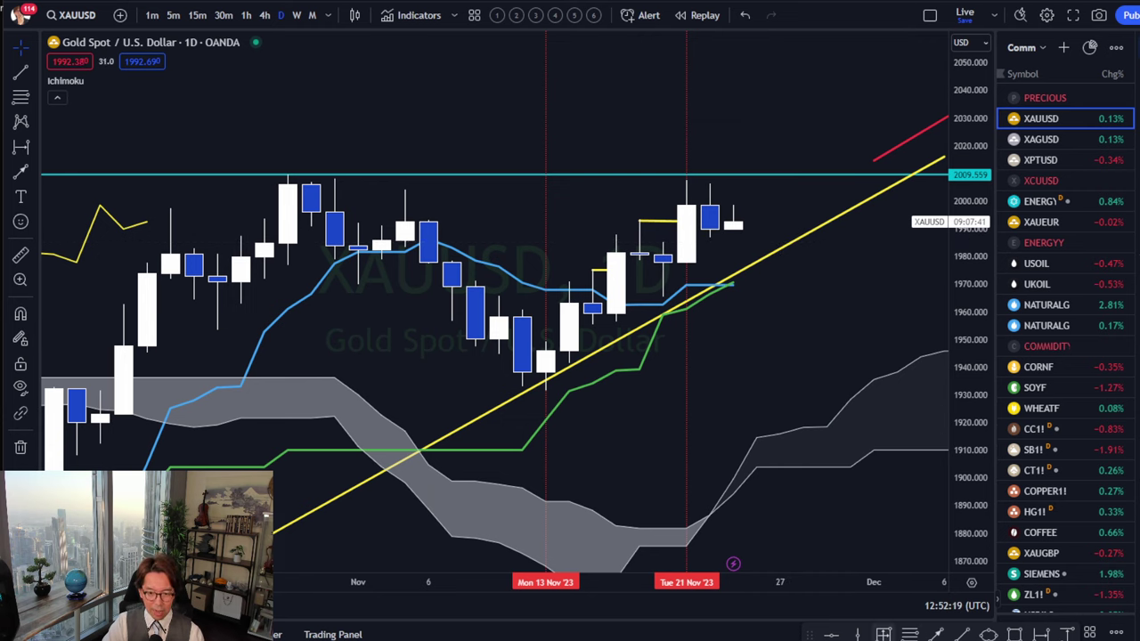
left_click(686, 181, "shift")
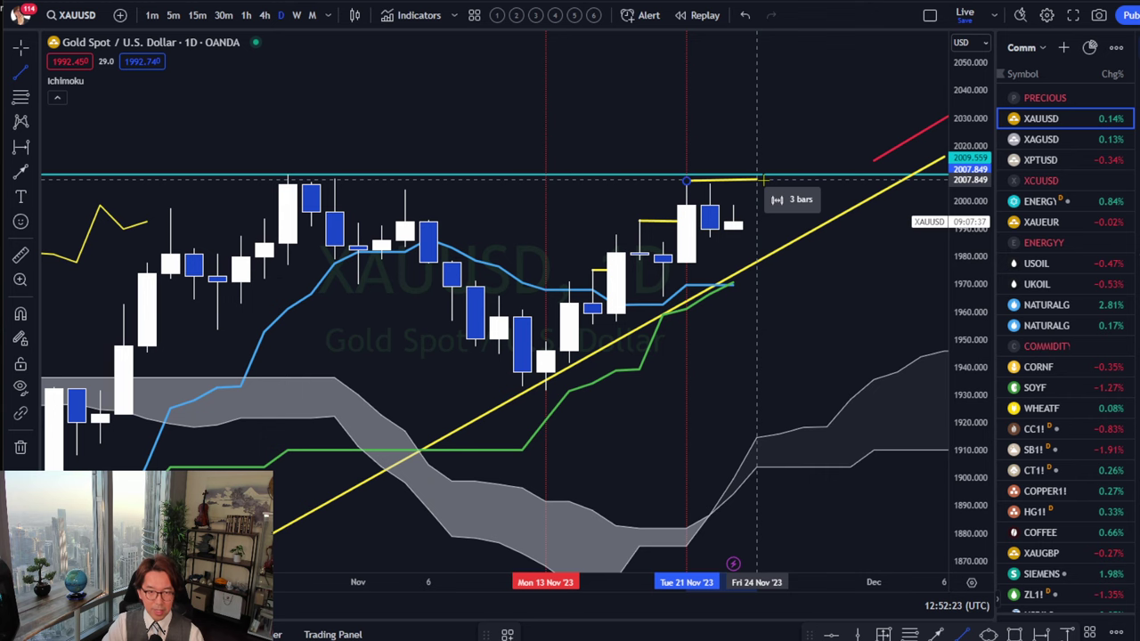
left_click(757, 180)
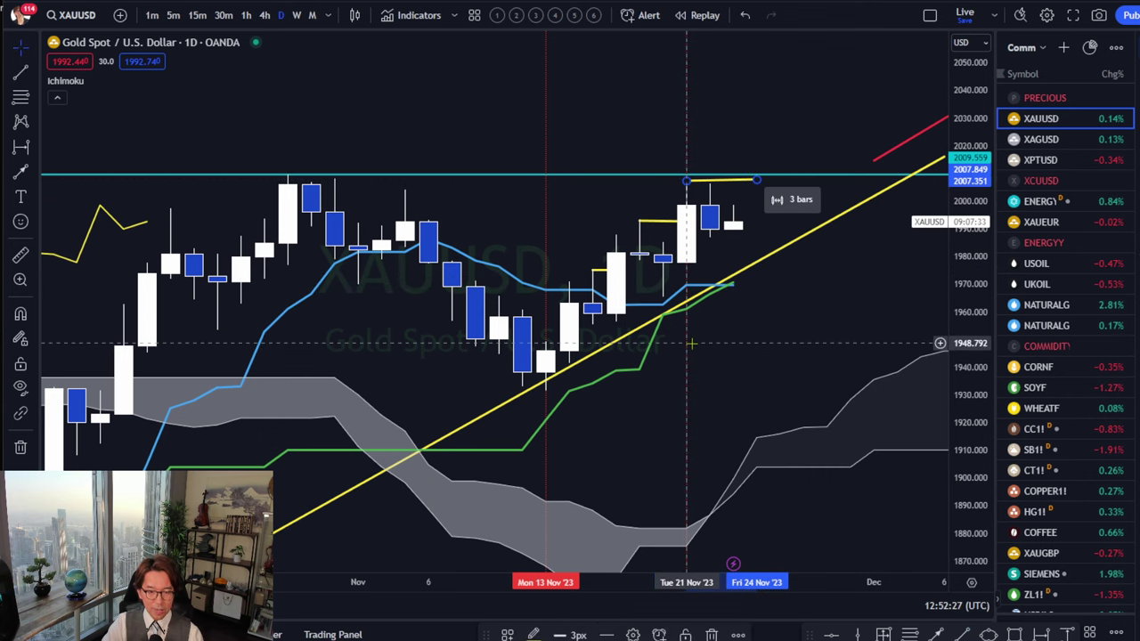
- Draw a short yellow line at the low of the 21 November candle, about 1977, extending to 24 November
left_click(962, 634)
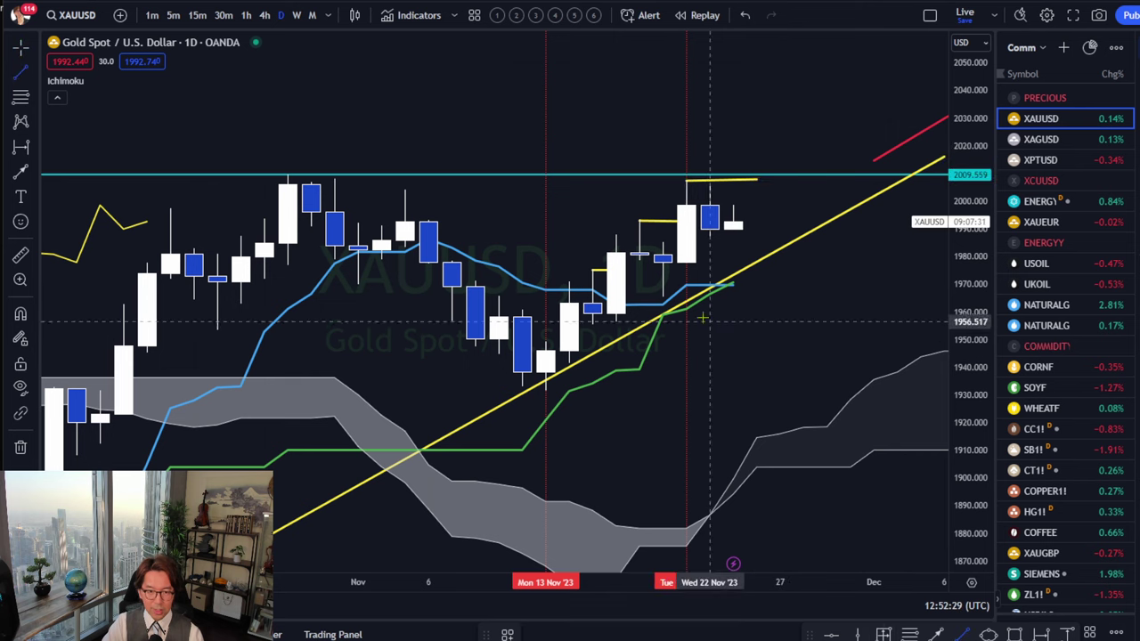
left_click(686, 265)
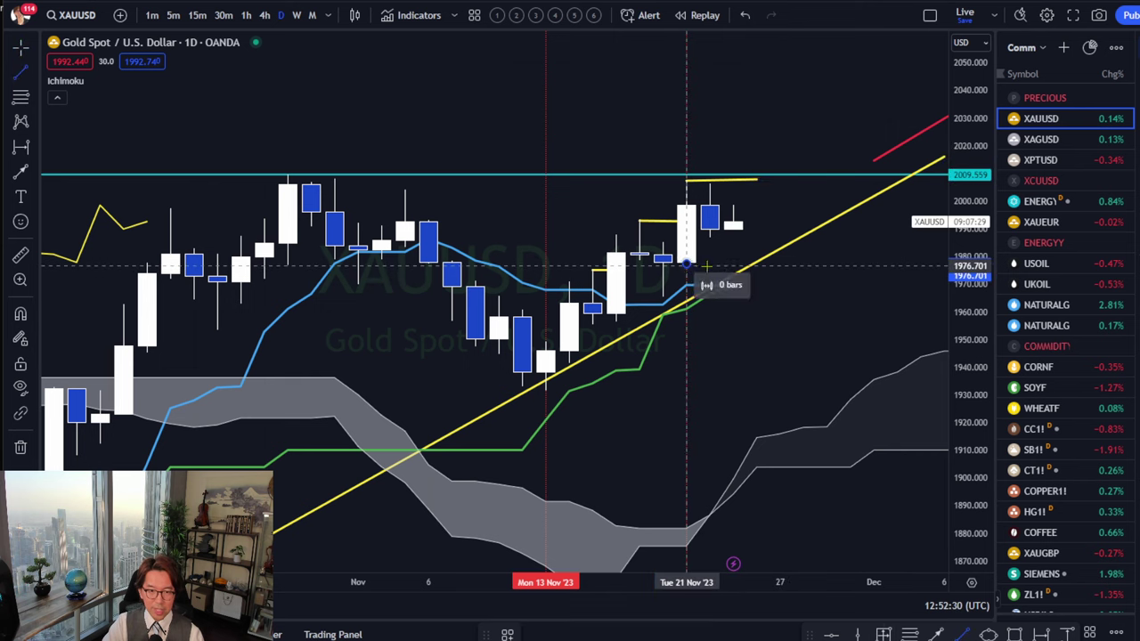
left_click(756, 266)
left_click(780, 312)
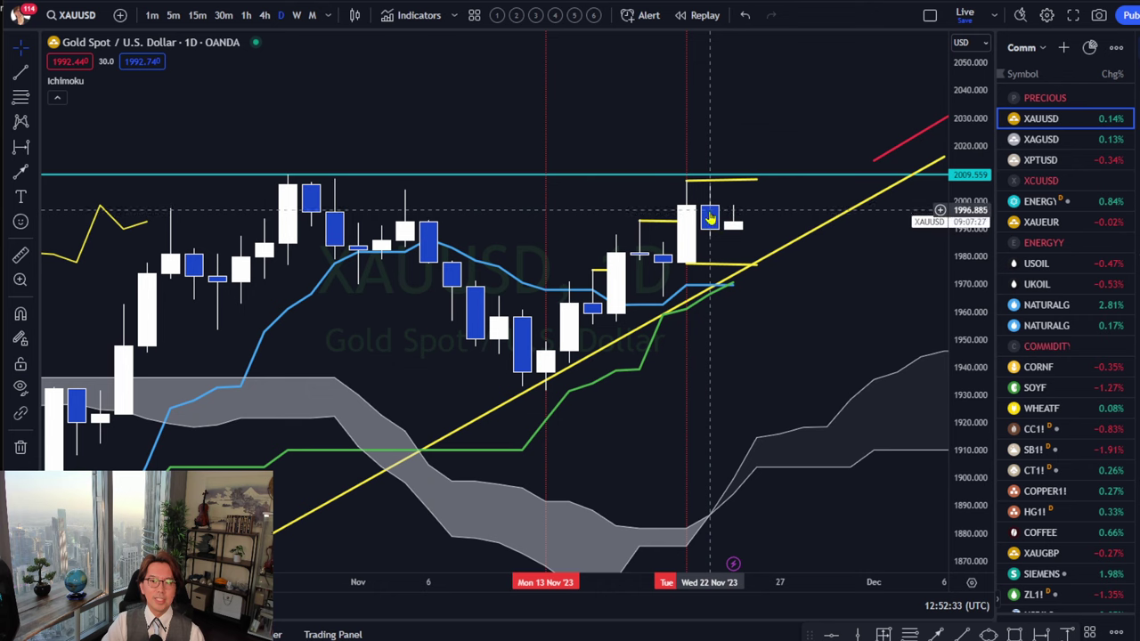
- Mark the 21 November candle and its high and low in red, sketch a candle breaking above 2009.559, and erase the markup
key("ctrl+shift+3")
left_click_drag(677, 180, 754, 180)
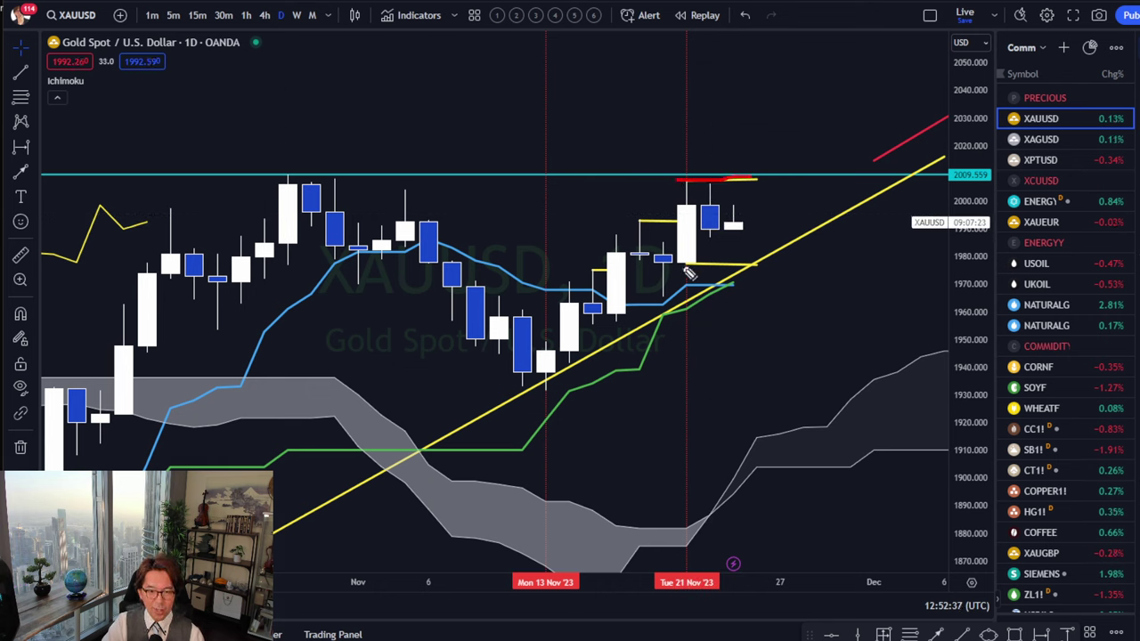
mouse_move(683, 273)
left_mouse_down()
mouse_move(736, 274)
mouse_move(700, 267)
mouse_move(702, 191)
mouse_move(680, 224)
mouse_move(686, 267)
left_mouse_up()
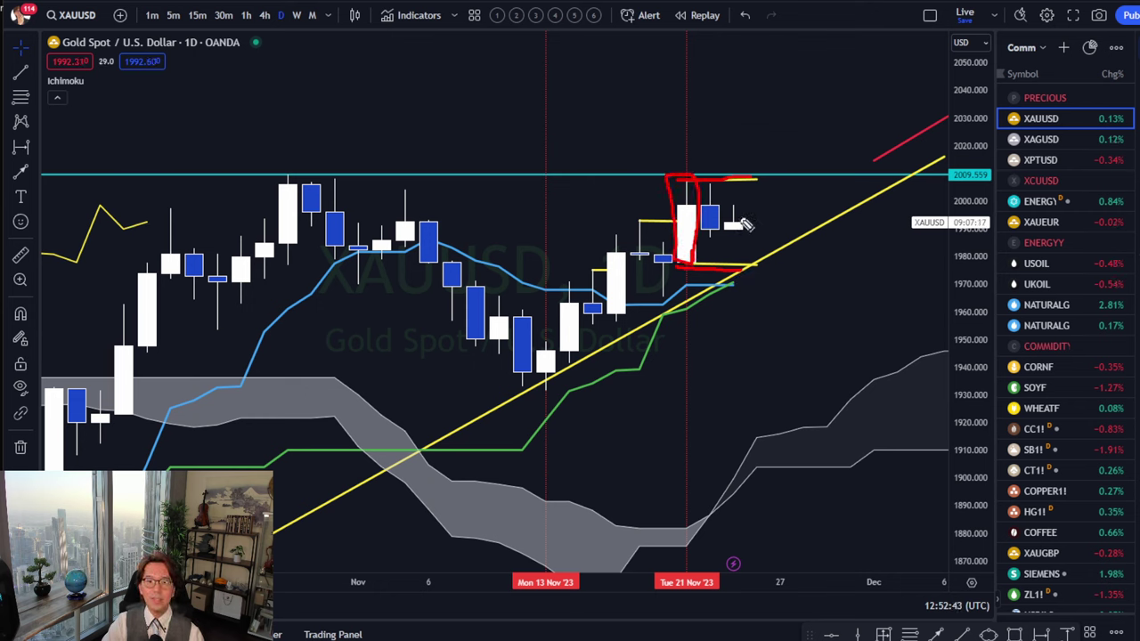
mouse_move(749, 203)
left_mouse_down()
mouse_move(758, 149)
mouse_move(769, 213)
mouse_move(745, 212)
left_mouse_up()
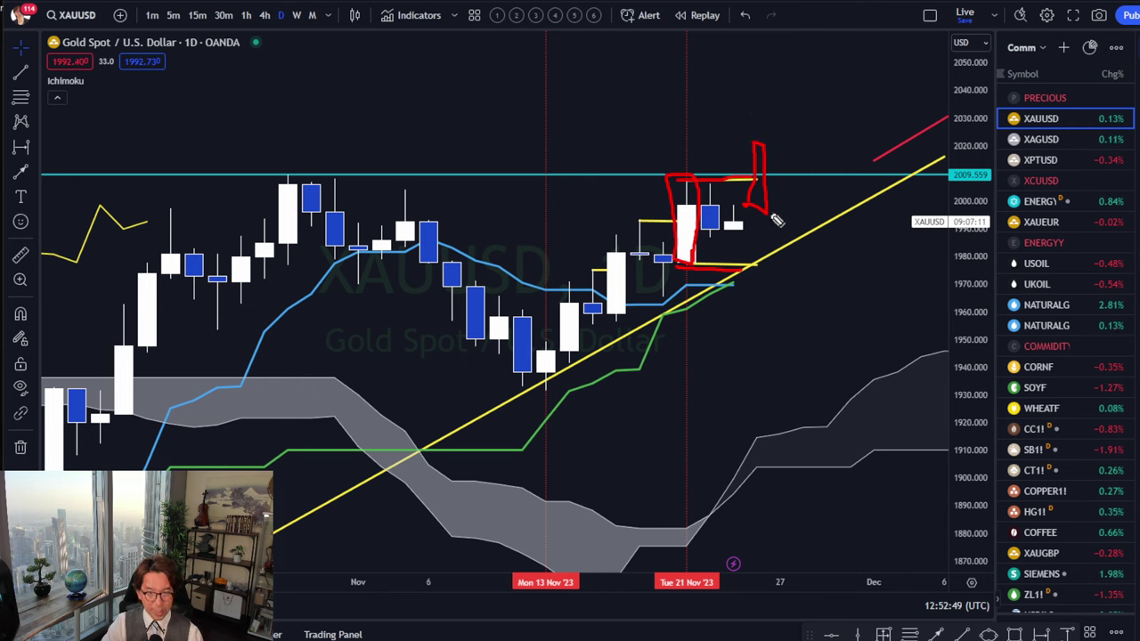
key("e")
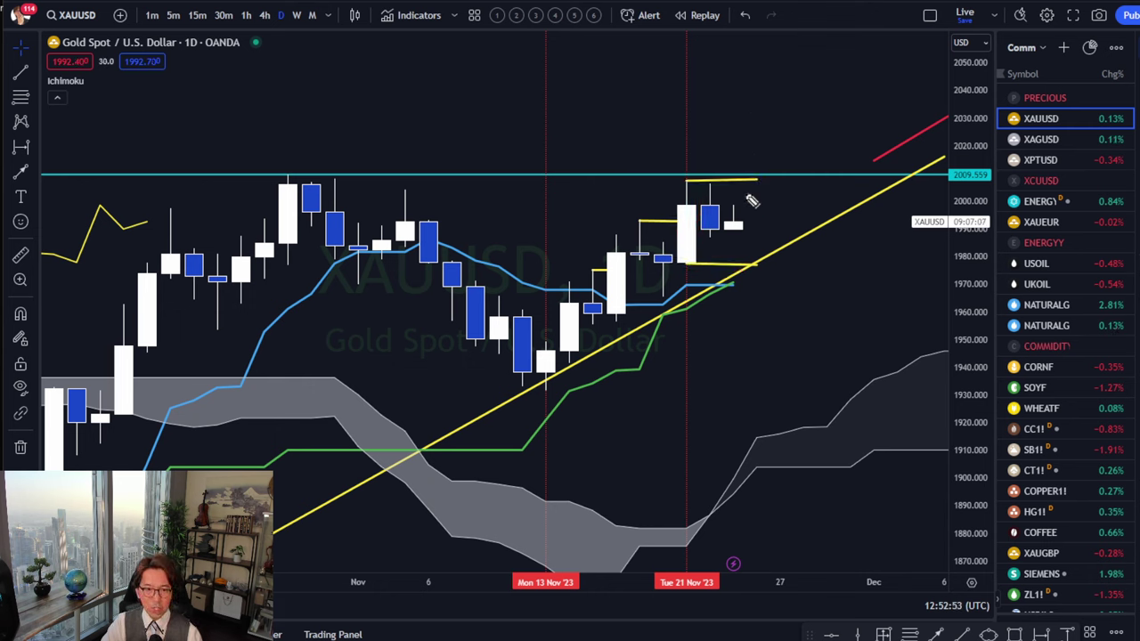
- Sketch a red candle through the 2009.559 level and underline the high and low of the late October peak in red
mouse_move(757, 201)
left_mouse_down()
mouse_move(751, 147)
mouse_move(752, 203)
left_mouse_up()
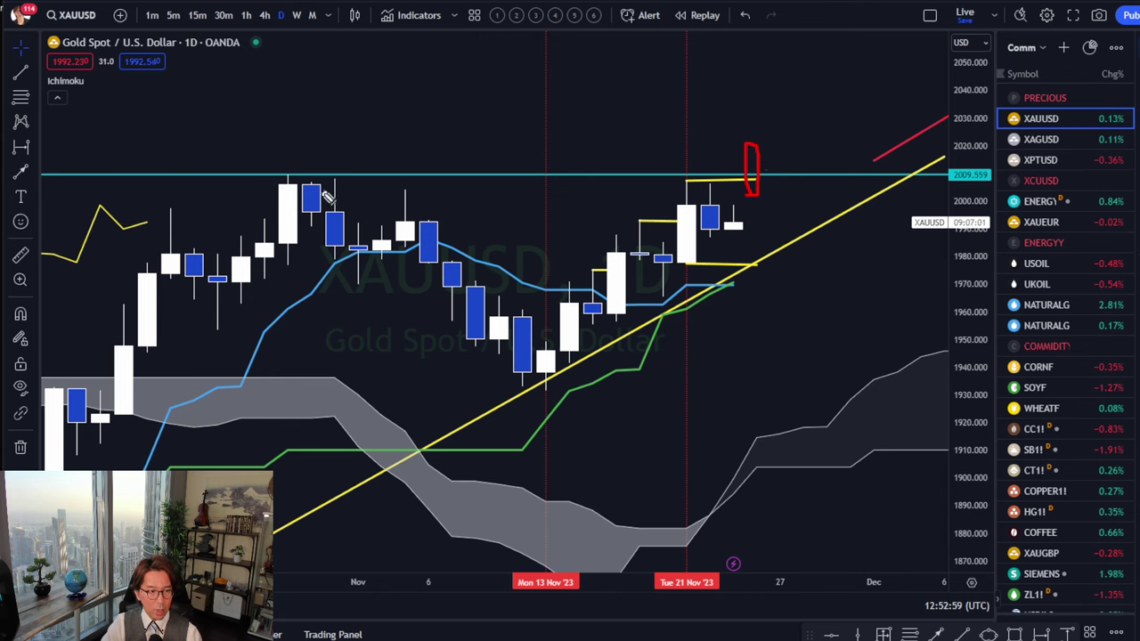
left_click_drag(253, 175, 360, 184)
left_click_drag(276, 262, 356, 260)
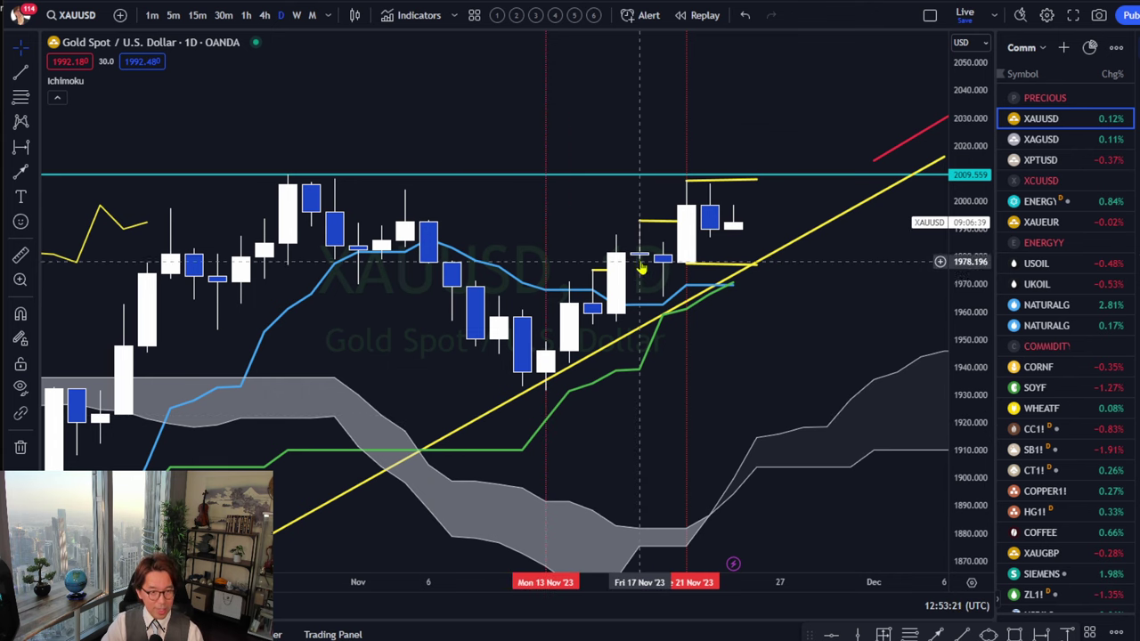
- Examine the Ichimoku cloud projected beyond November and the 24 November end of the yellow line at the 21 November high
left_click_drag(553, 583, 664, 584)
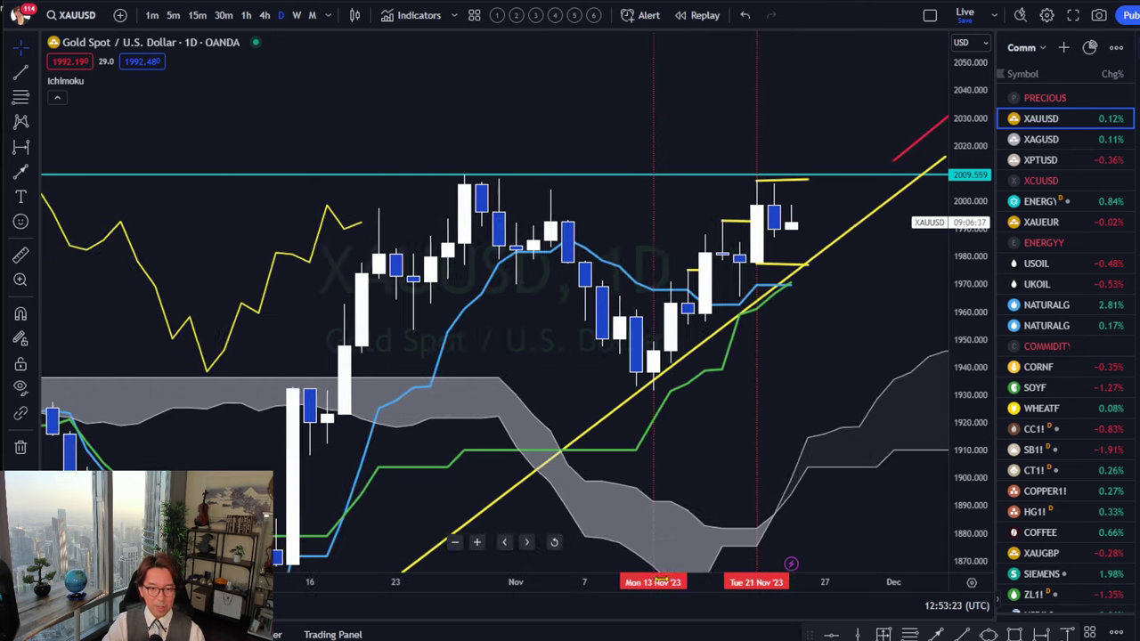
left_click_drag(888, 360, 662, 346)
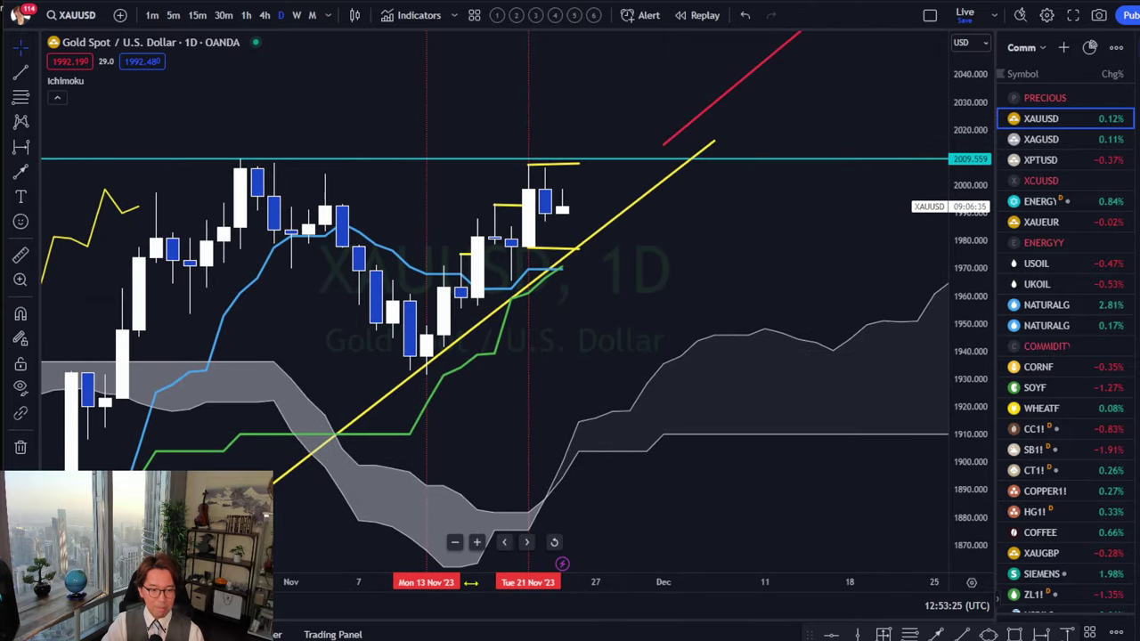
left_click_drag(471, 583, 620, 583)
left_click_drag(768, 312, 652, 334)
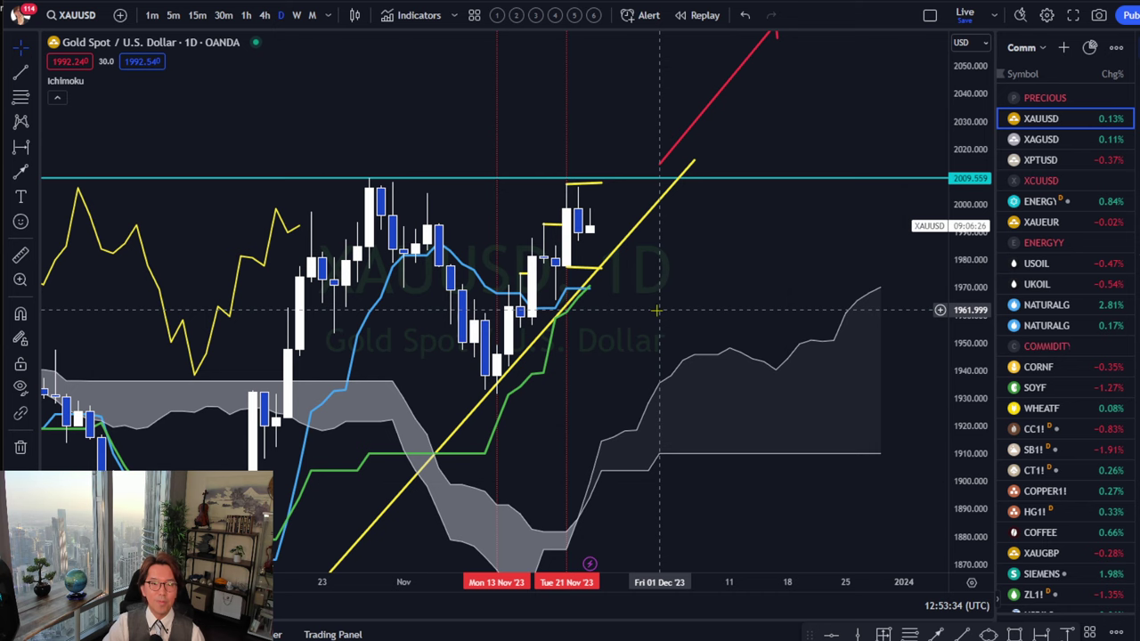
left_click(603, 185)
left_click(696, 250)
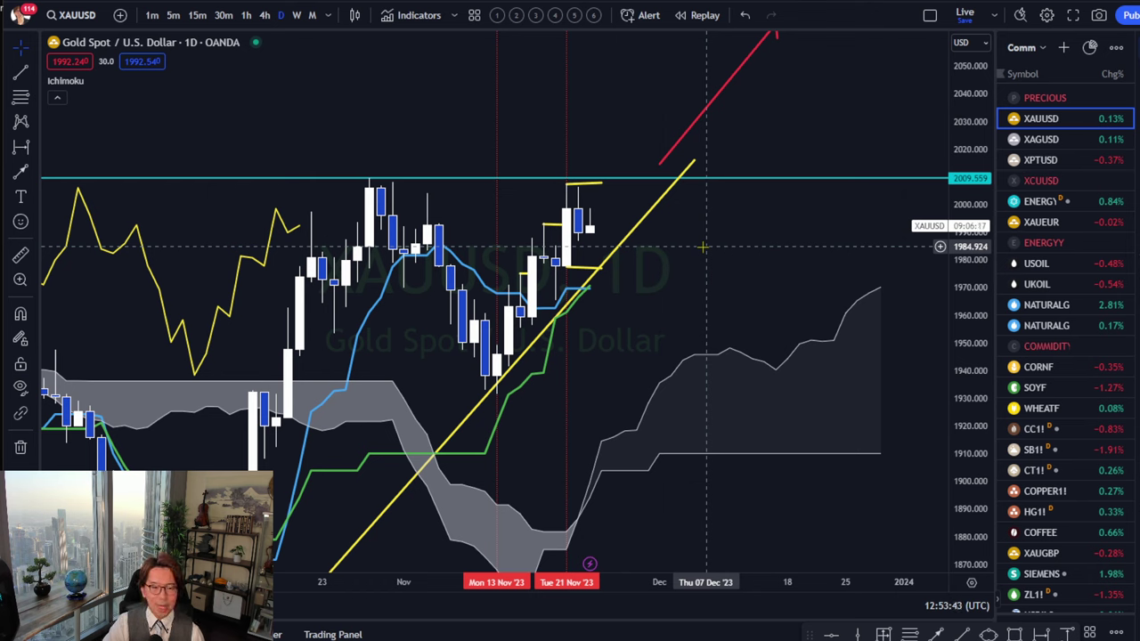
left_click(603, 186)
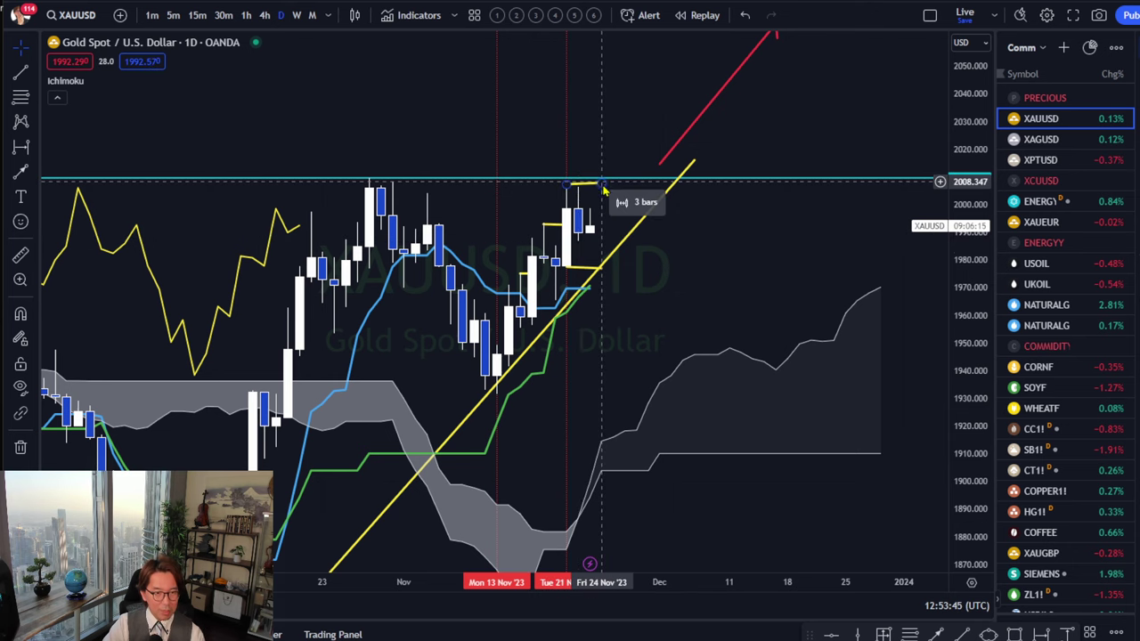
left_click(592, 234)
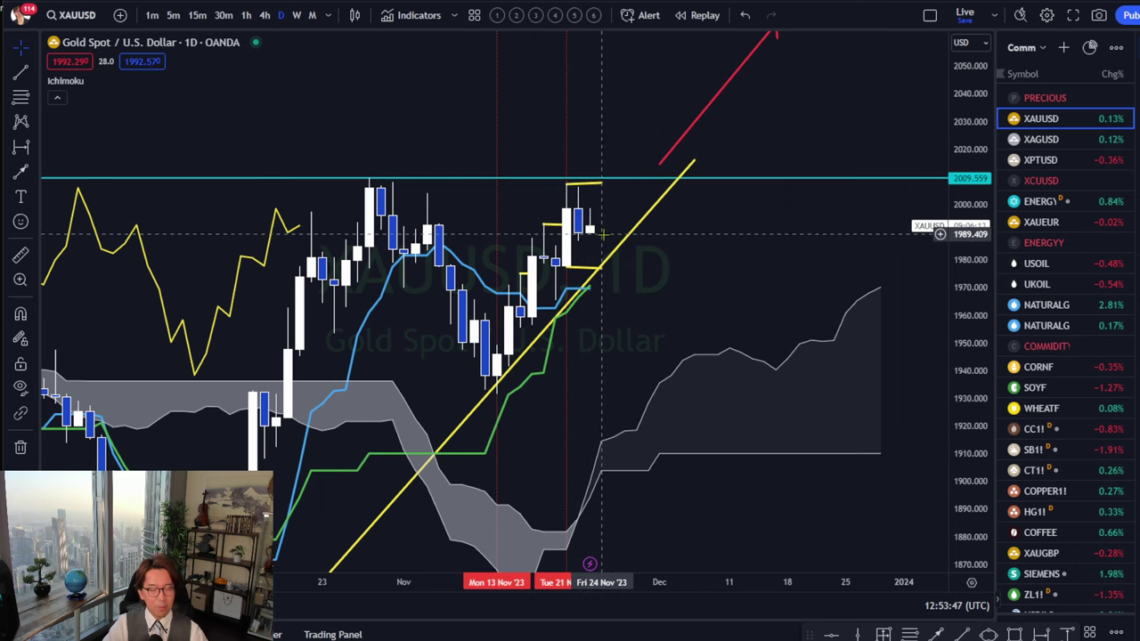
left_click(603, 184)
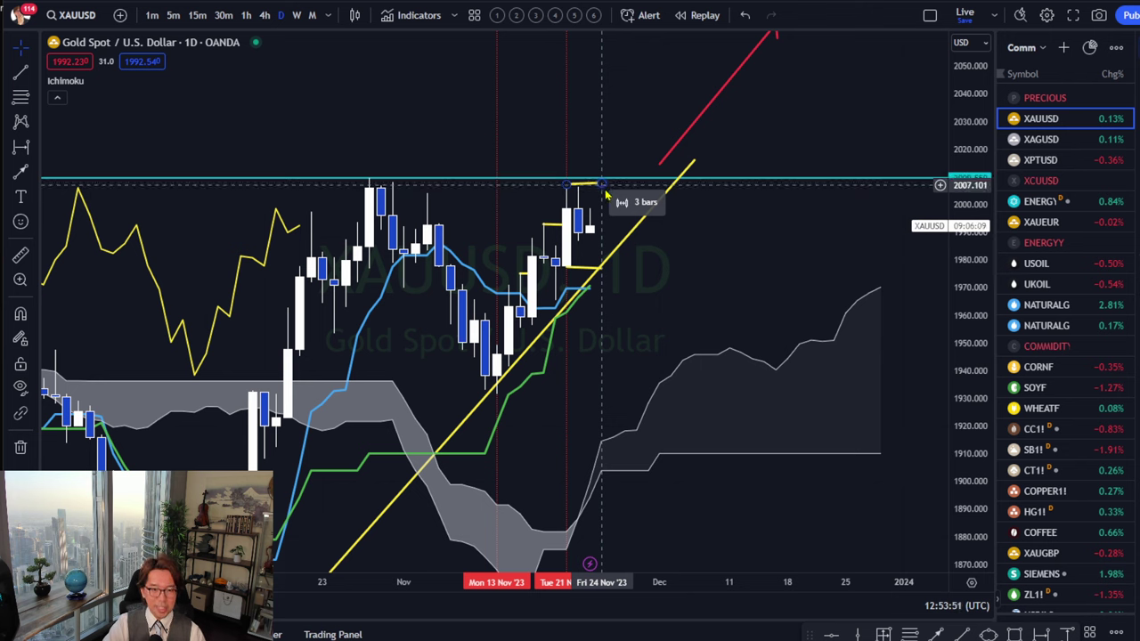
left_click(606, 192)
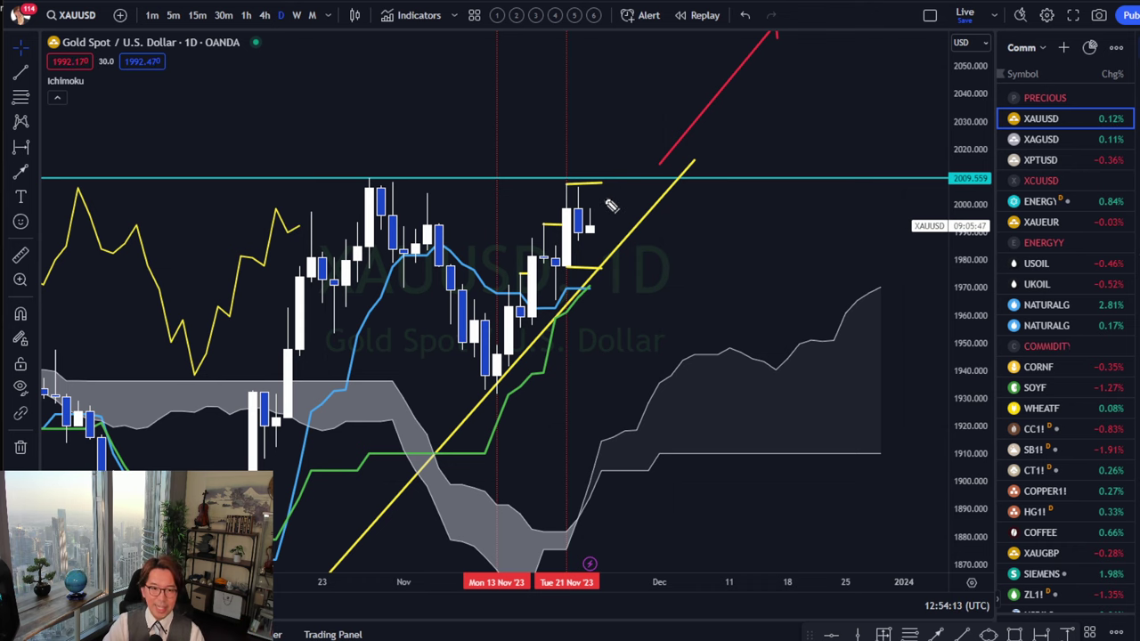
- Sketch a red rejection from the 21 November high line and an upward breakout past 2009.559, and erase the markup
left_click_drag(668, 581, 445, 581)
left_click_drag(470, 345, 834, 338)
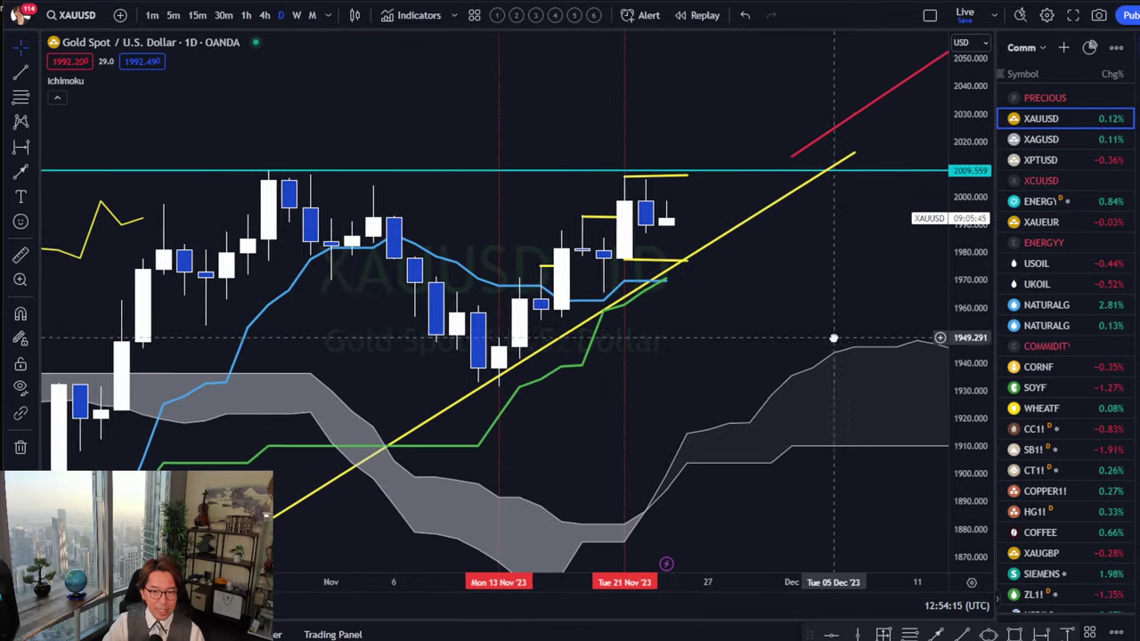
left_click_drag(982, 483, 982, 433)
left_click_drag(849, 290, 698, 317)
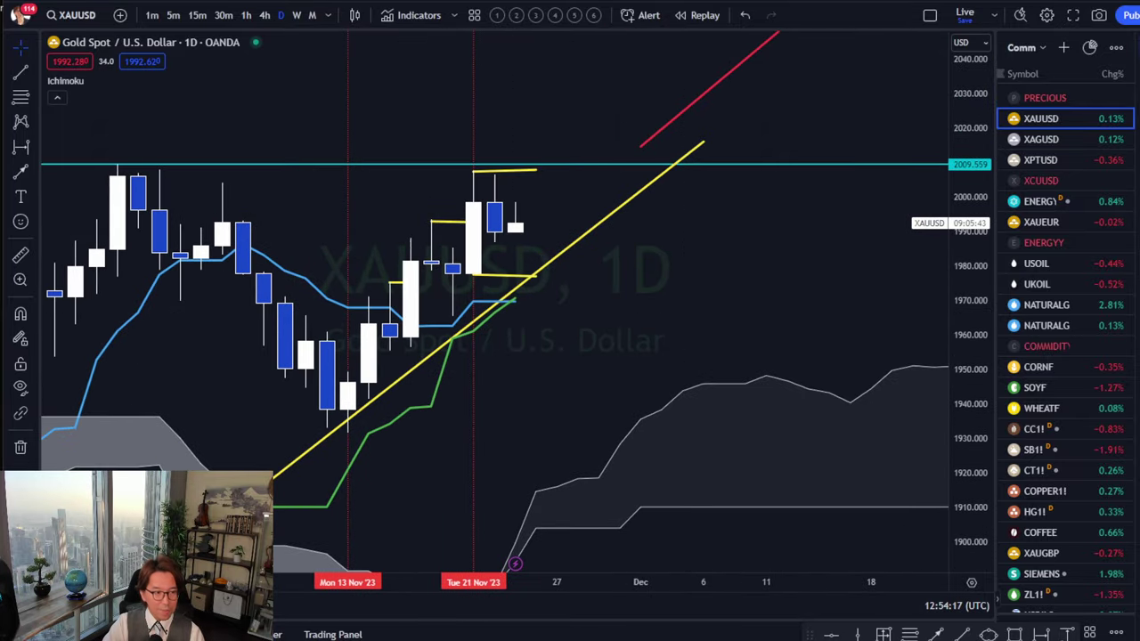
mouse_move(503, 220)
left_mouse_down()
mouse_move(545, 212)
mouse_move(501, 221)
mouse_move(525, 219)
mouse_move(550, 178)
mouse_move(566, 195)
mouse_move(563, 207)
mouse_move(543, 207)
mouse_move(570, 229)
mouse_move(530, 231)
mouse_move(560, 236)
mouse_move(539, 238)
left_mouse_up()
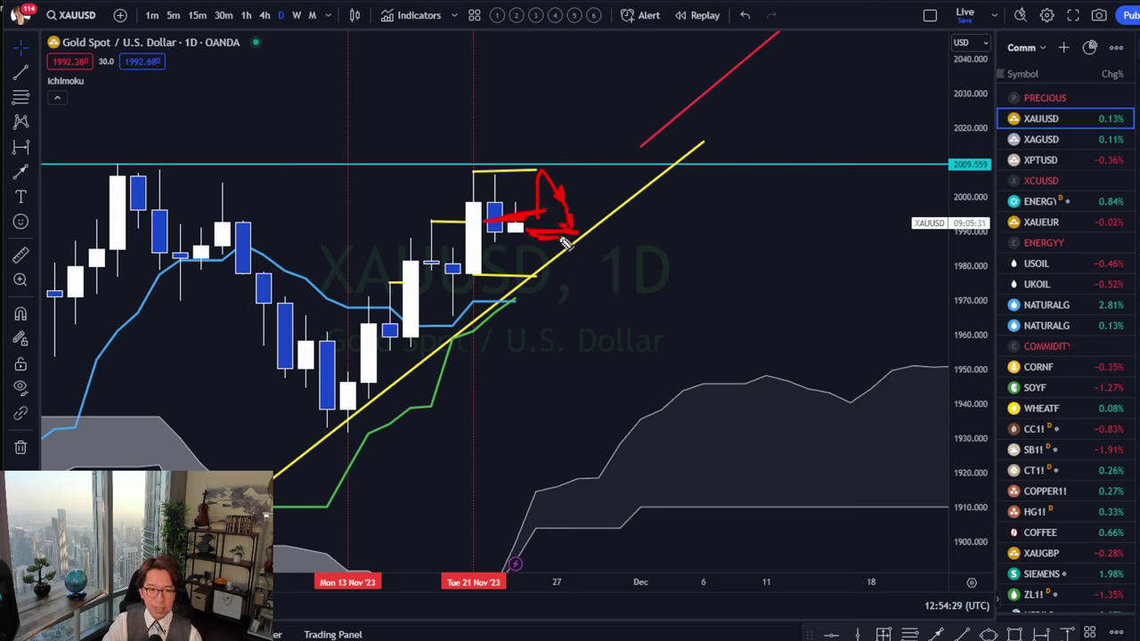
mouse_move(547, 184)
left_mouse_down()
mouse_move(576, 95)
mouse_move(560, 84)
left_mouse_up()
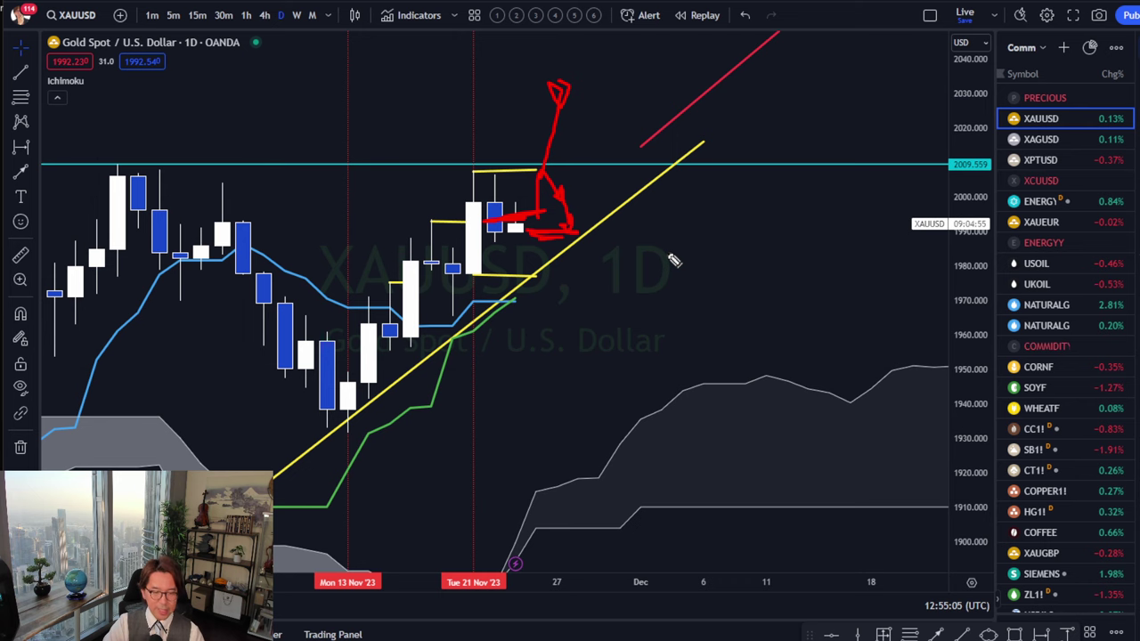
key("ctrl+z")
- Sketch a red breakout candle through 2009.559 followed by a series of candles holding above that level, and clear the markup
mouse_move(678, 300)
left_mouse_down()
mouse_move(713, 326)
mouse_move(748, 324)
left_mouse_up()
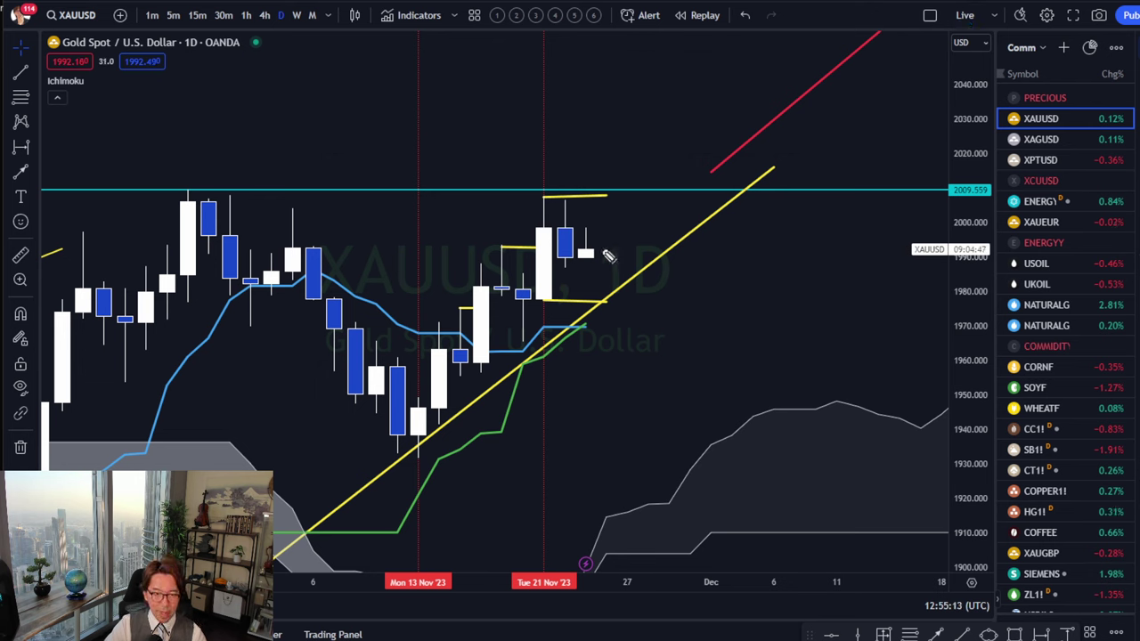
mouse_move(606, 256)
left_mouse_down()
mouse_move(602, 169)
mouse_move(609, 258)
left_mouse_up()
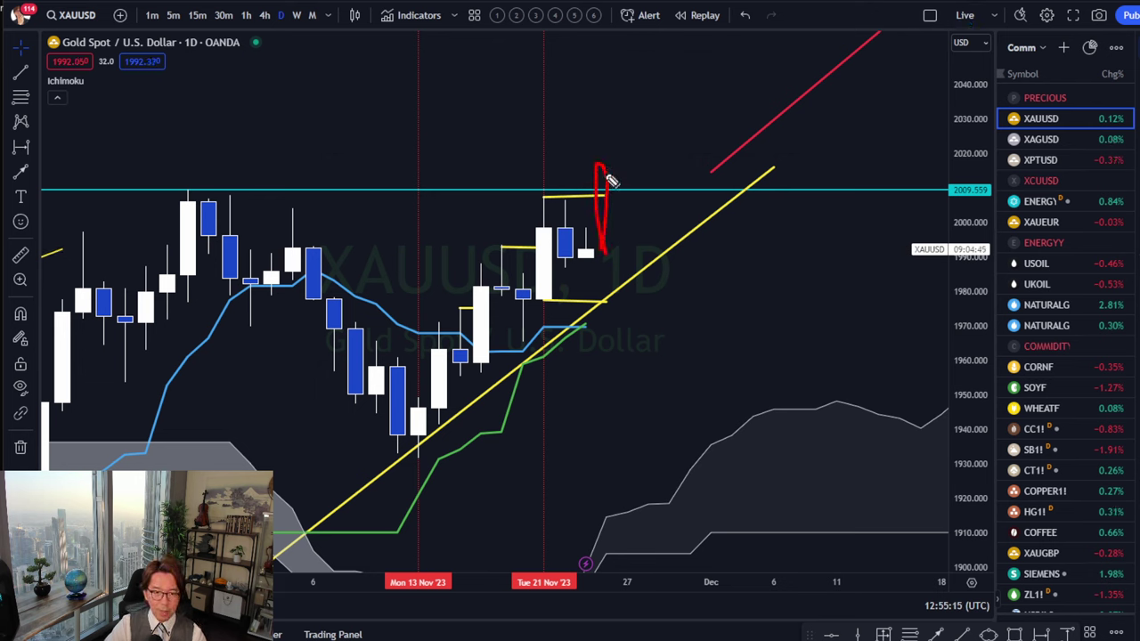
mouse_move(609, 166)
left_mouse_down()
mouse_move(614, 123)
mouse_move(619, 164)
mouse_move(638, 180)
mouse_move(643, 153)
mouse_move(643, 178)
mouse_move(667, 115)
mouse_move(654, 161)
left_mouse_up()
left_click(638, 149)
mouse_move(668, 118)
left_mouse_down()
mouse_move(702, 99)
mouse_move(678, 112)
left_mouse_up()
mouse_move(653, 179)
left_mouse_down()
mouse_move(687, 171)
mouse_move(663, 198)
left_mouse_up()
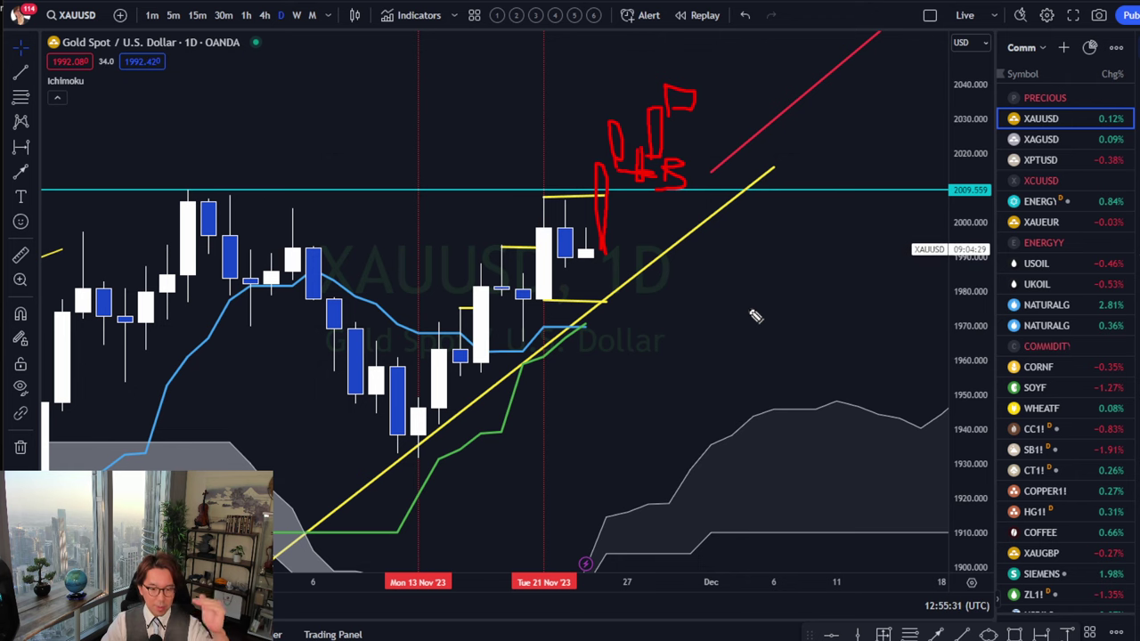
key("Escape")
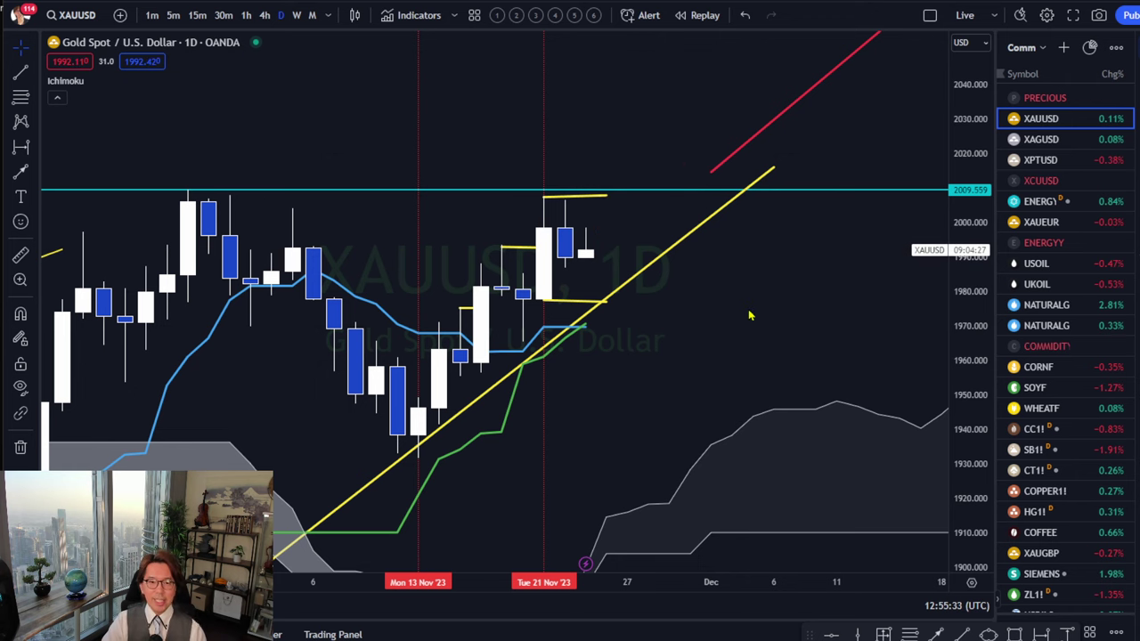
- Draw red upward arrows over the projected cloud's top, below the recent candles, and along the mid-November price rise, and erase them
scroll(775, 427, "down", 4)
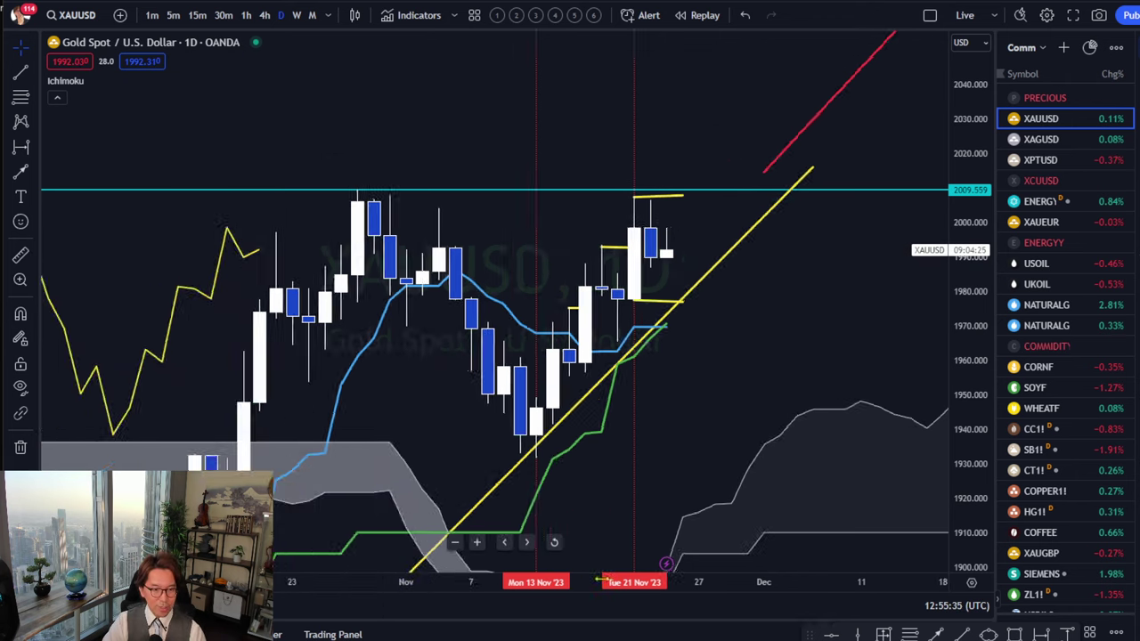
left_click_drag(832, 421, 727, 397)
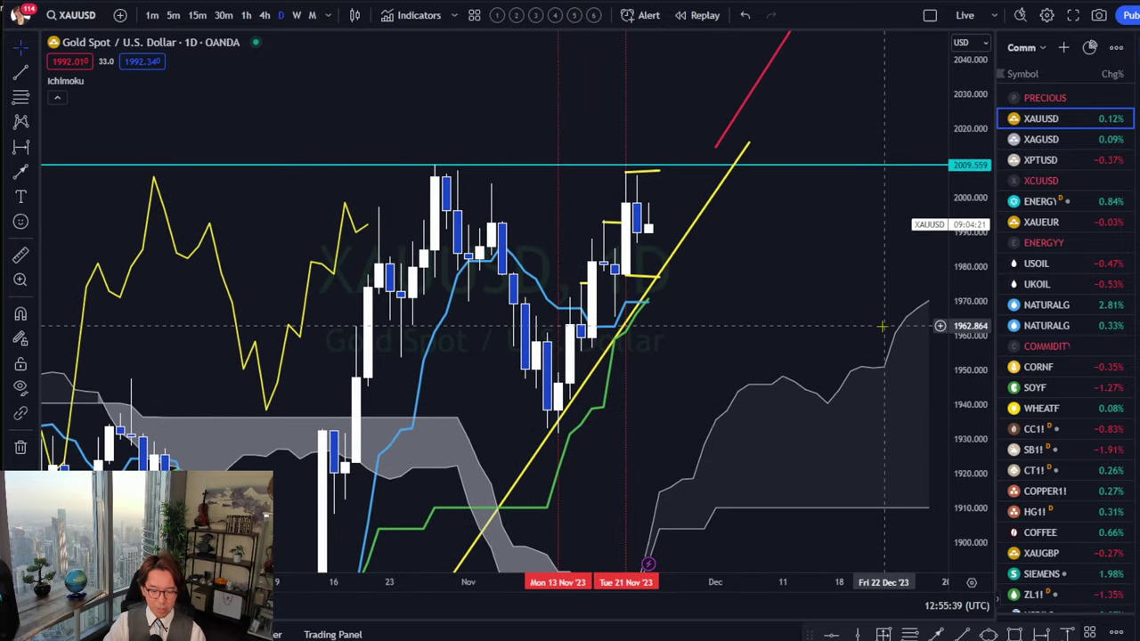
mouse_move(743, 397)
left_mouse_down()
mouse_move(903, 307)
mouse_move(871, 340)
left_mouse_up()
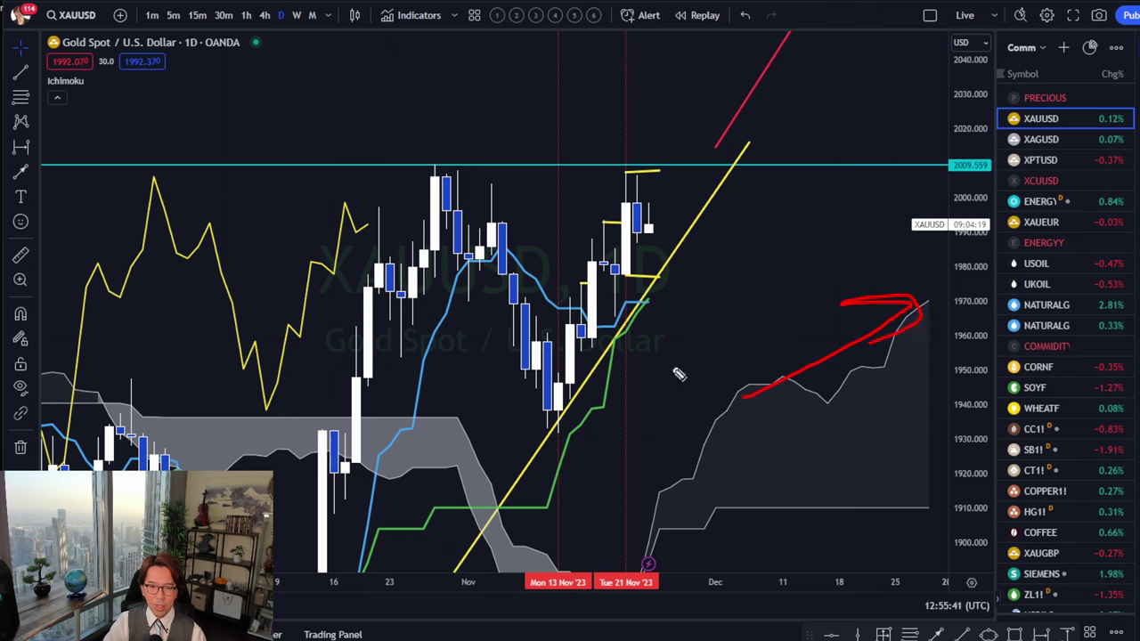
left_click_drag(574, 388, 677, 349)
left_click_drag(544, 354, 656, 245)
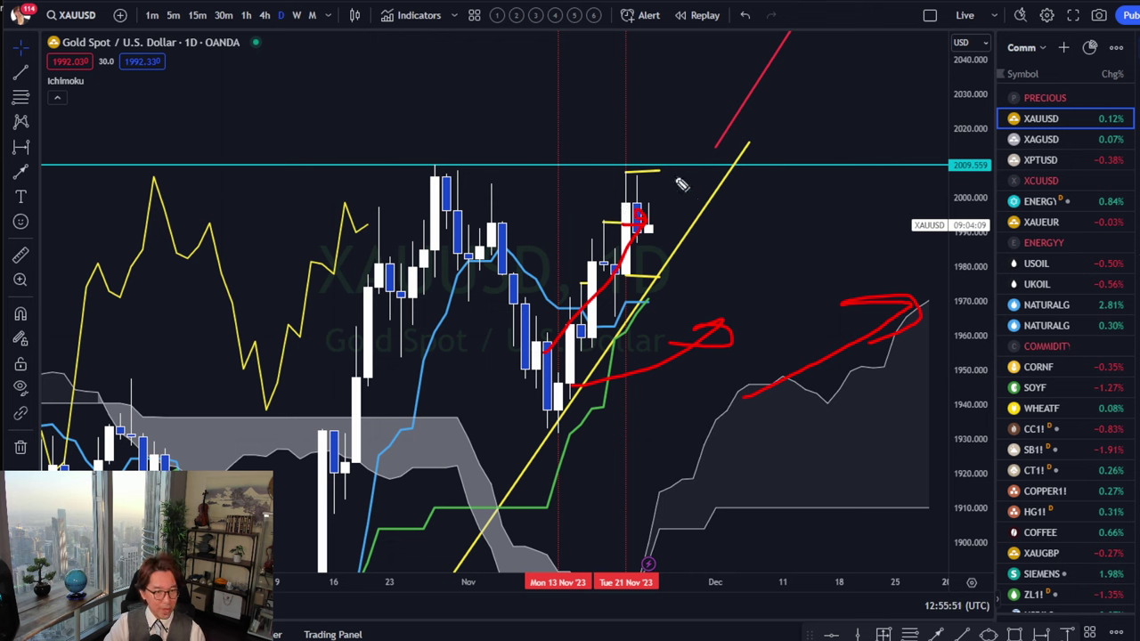
key("e")
key("Escape")
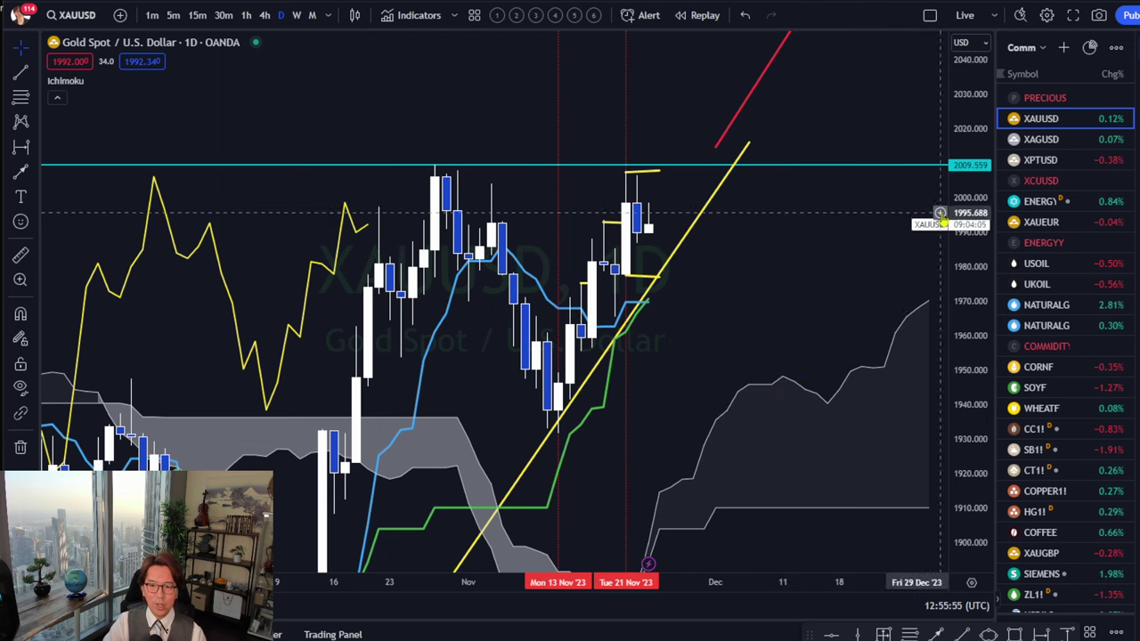
- Sketch red price paths: up to 2009.559 and back, and down through about 1977 to a line near 1970, rebounding to about 2005
left_click_drag(965, 191, 965, 295)
left_click_drag(753, 310, 731, 306)
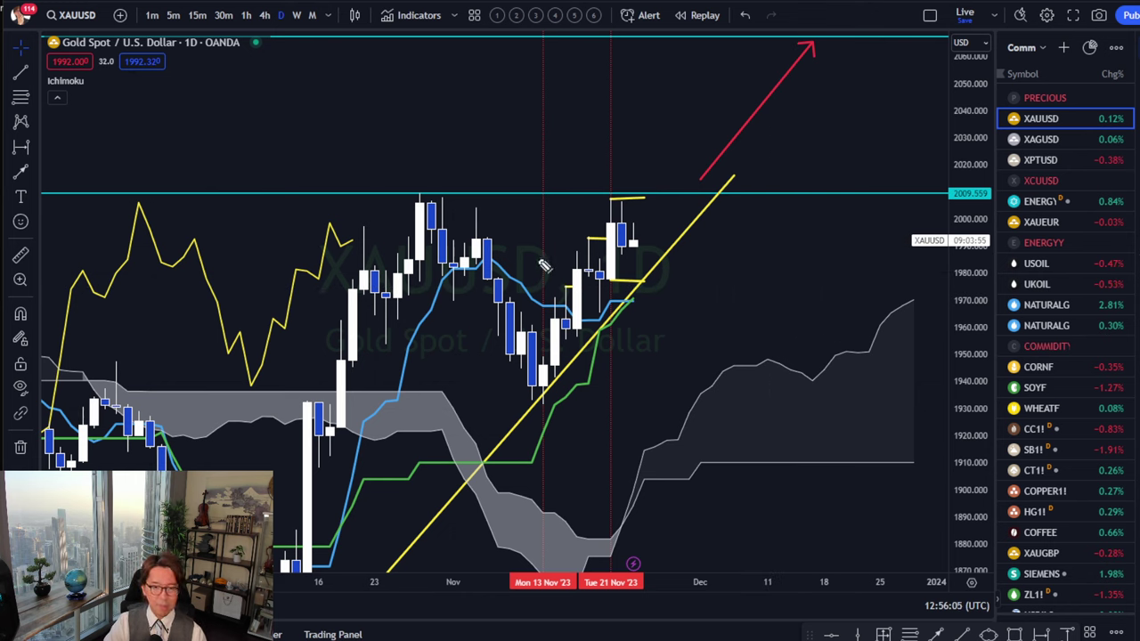
mouse_move(631, 242)
left_mouse_down()
mouse_move(664, 197)
mouse_move(677, 228)
mouse_move(684, 221)
mouse_move(672, 233)
left_mouse_up()
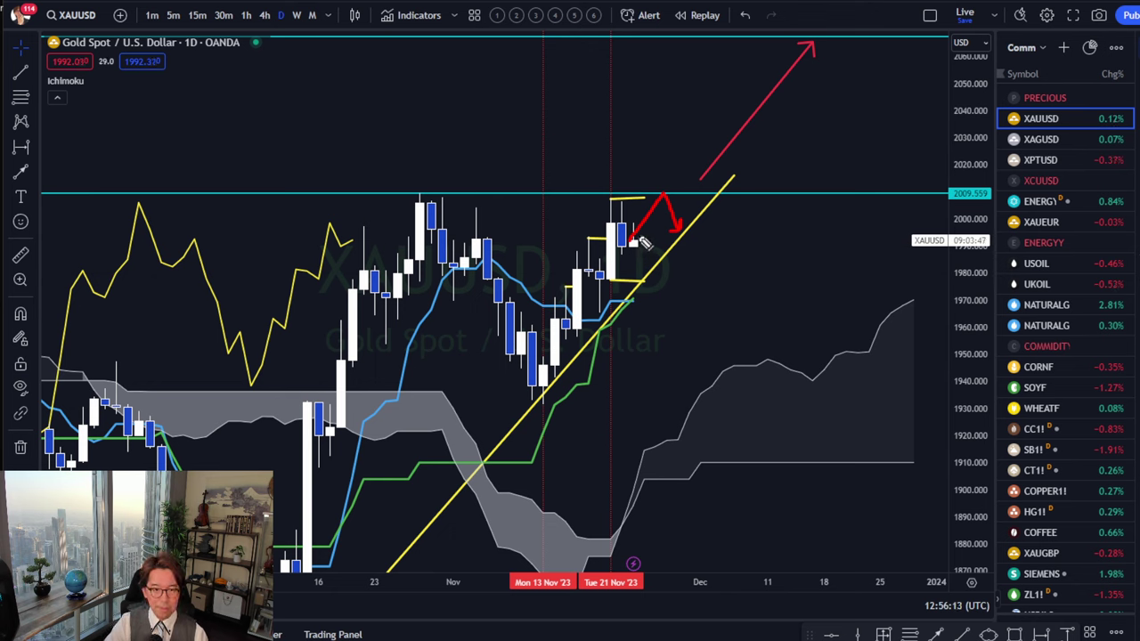
mouse_move(643, 245)
left_mouse_down()
mouse_move(666, 284)
mouse_move(684, 285)
mouse_move(661, 276)
left_mouse_up()
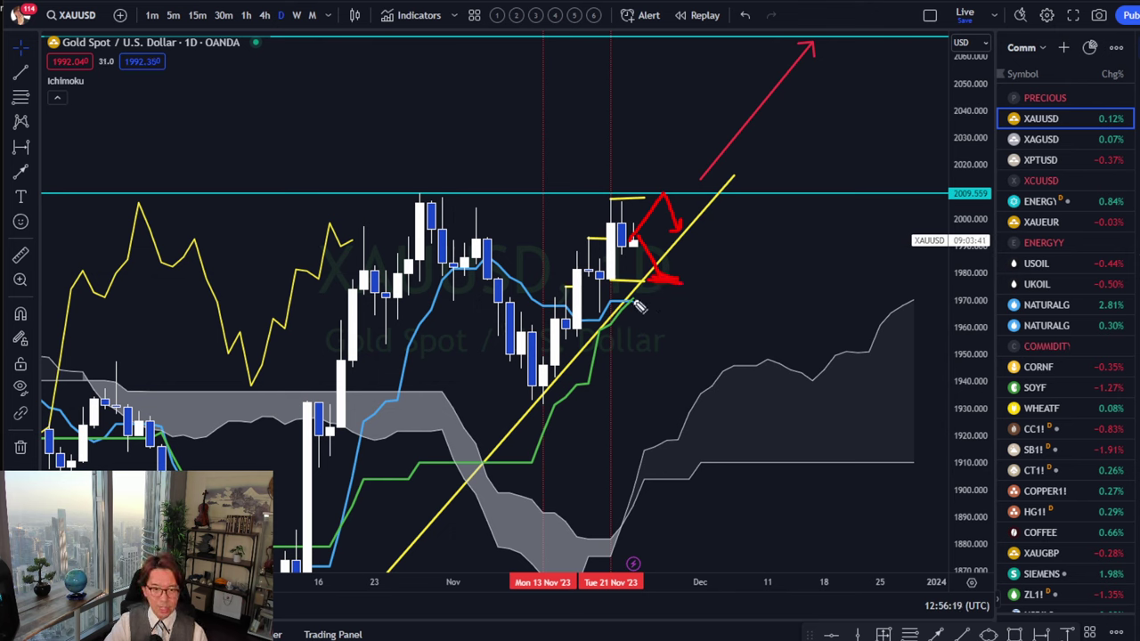
mouse_move(638, 305)
left_mouse_down()
mouse_move(687, 298)
mouse_move(667, 301)
mouse_move(666, 283)
mouse_move(675, 301)
left_mouse_up()
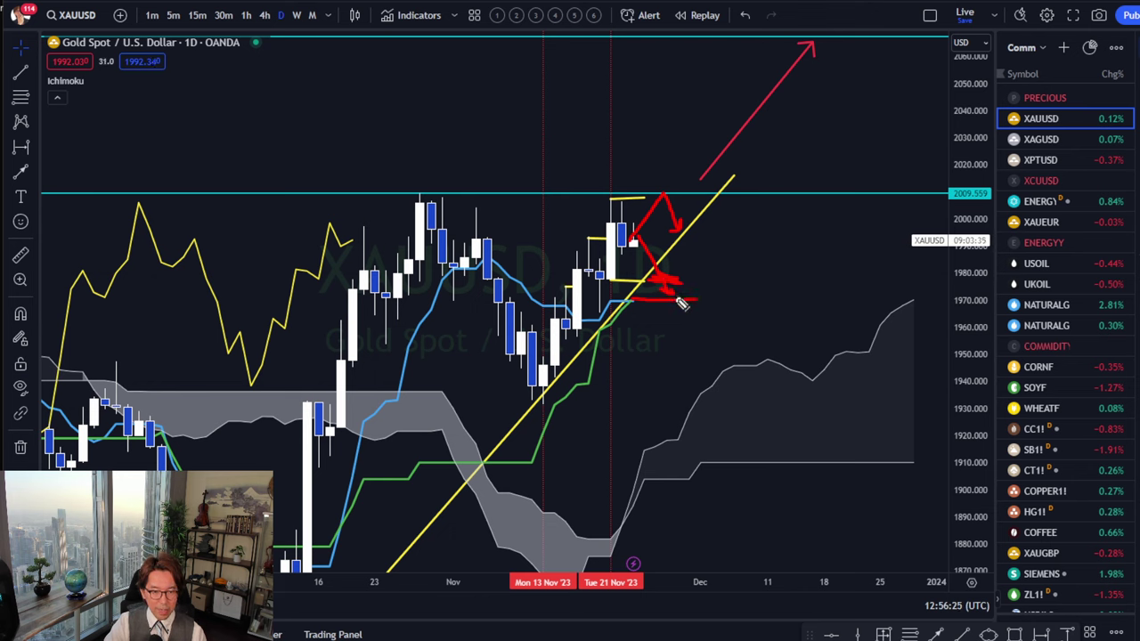
left_click_drag(682, 304, 744, 217)
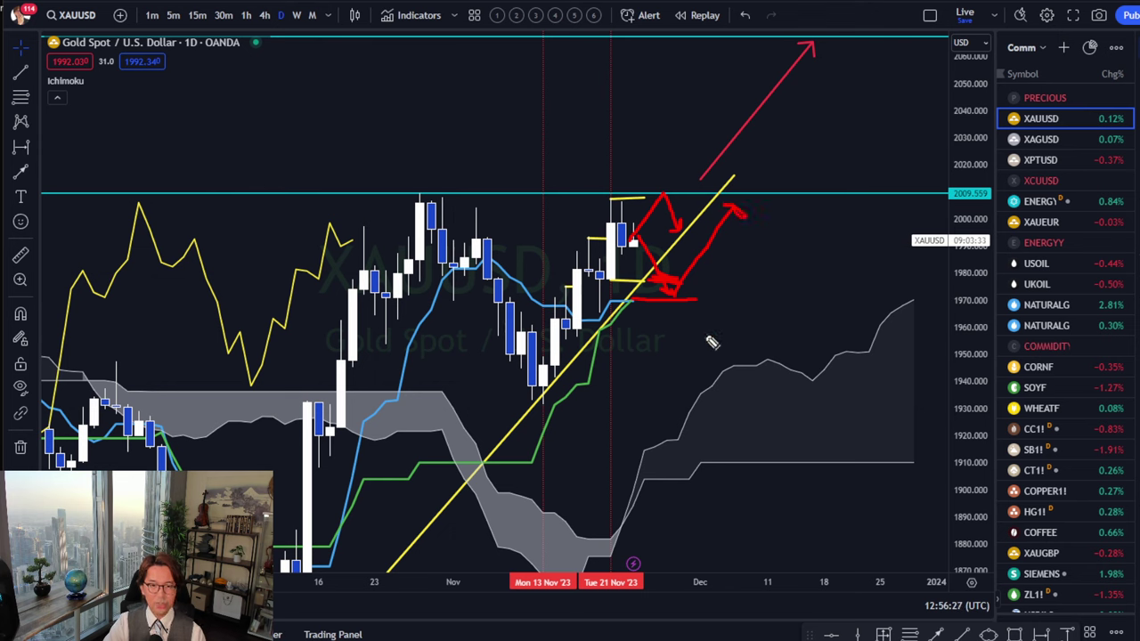
- Sketch a red arrow falling below the 1970 line, another breaking out past 2009.559, and a red line along 2009.559
left_click_drag(684, 317, 699, 332)
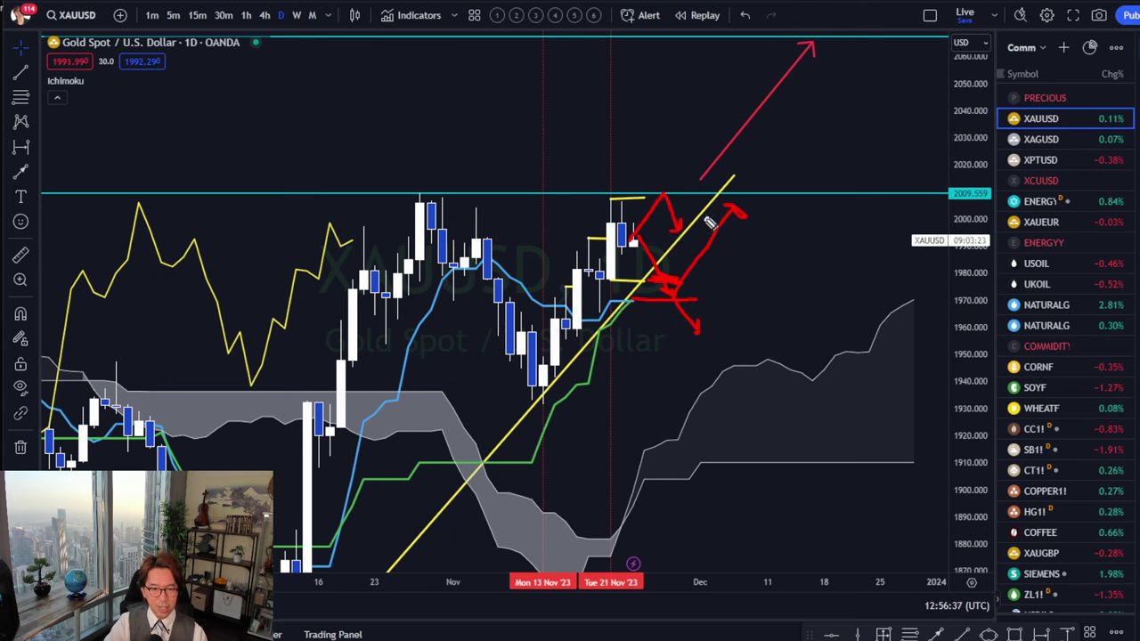
left_click_drag(687, 230, 713, 141)
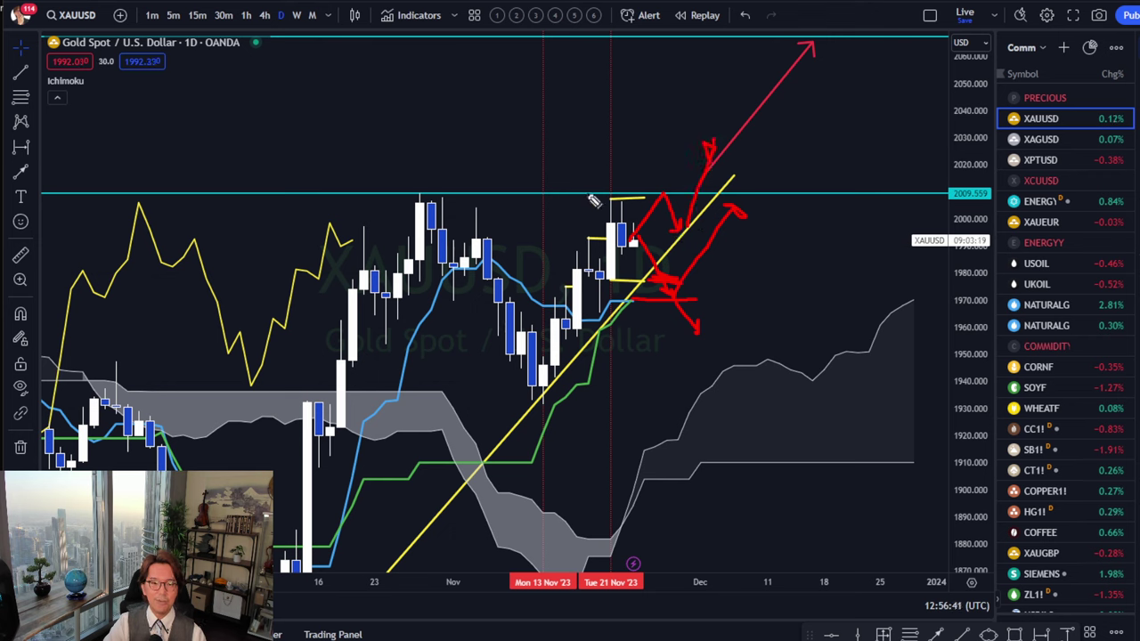
left_click_drag(562, 193, 730, 197)
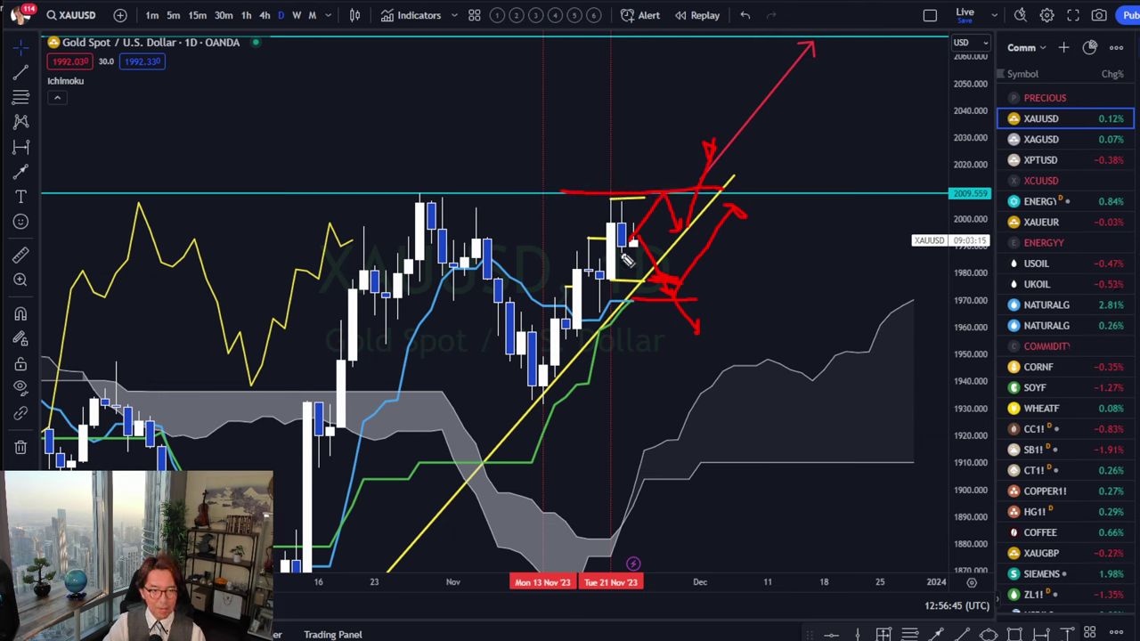
- Mark the 13 and 20 November lows in red, trace the price swings between them and up to 2009.559, and clear the markup
mouse_move(537, 383)
left_mouse_down()
mouse_move(552, 397)
mouse_move(509, 407)
left_mouse_up()
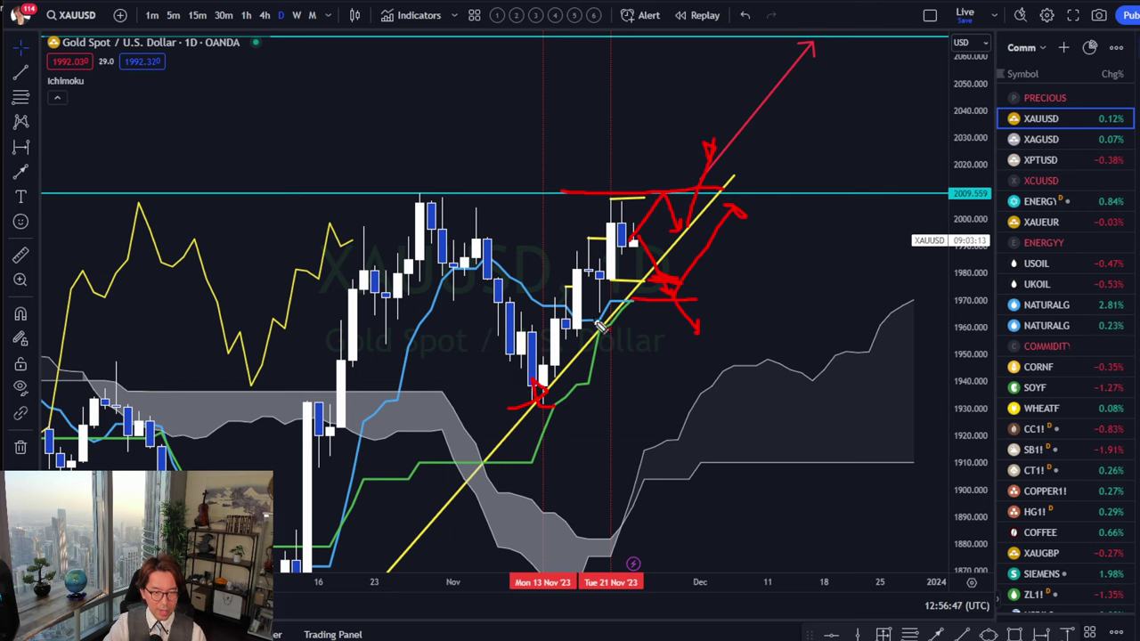
left_click_drag(595, 320, 604, 326)
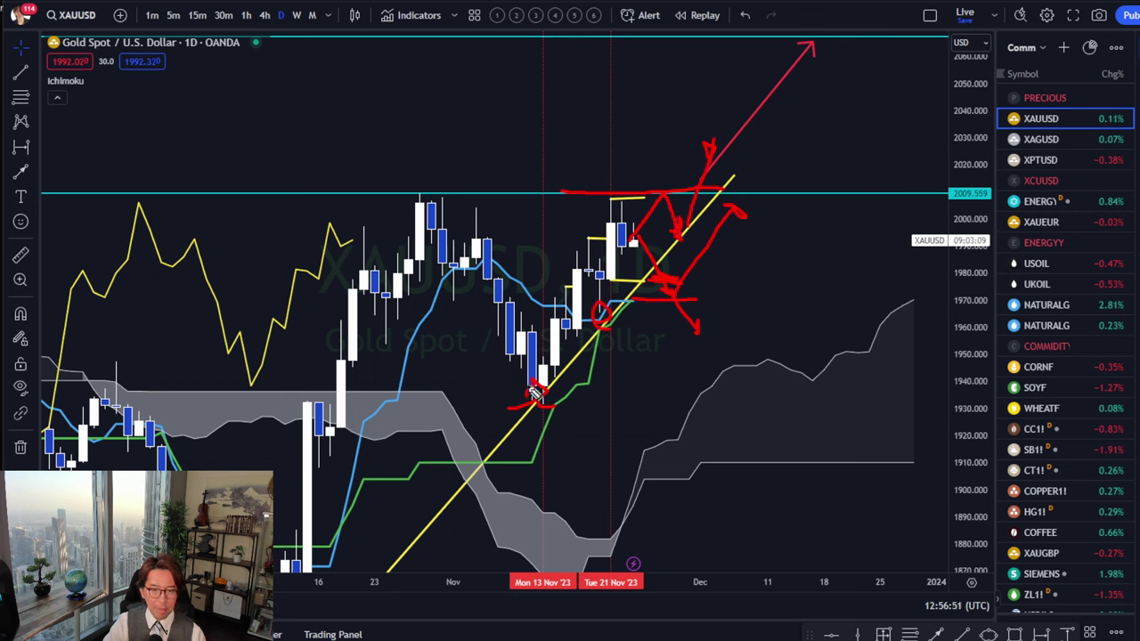
mouse_move(534, 392)
left_mouse_down()
mouse_move(584, 258)
mouse_move(614, 283)
left_mouse_up()
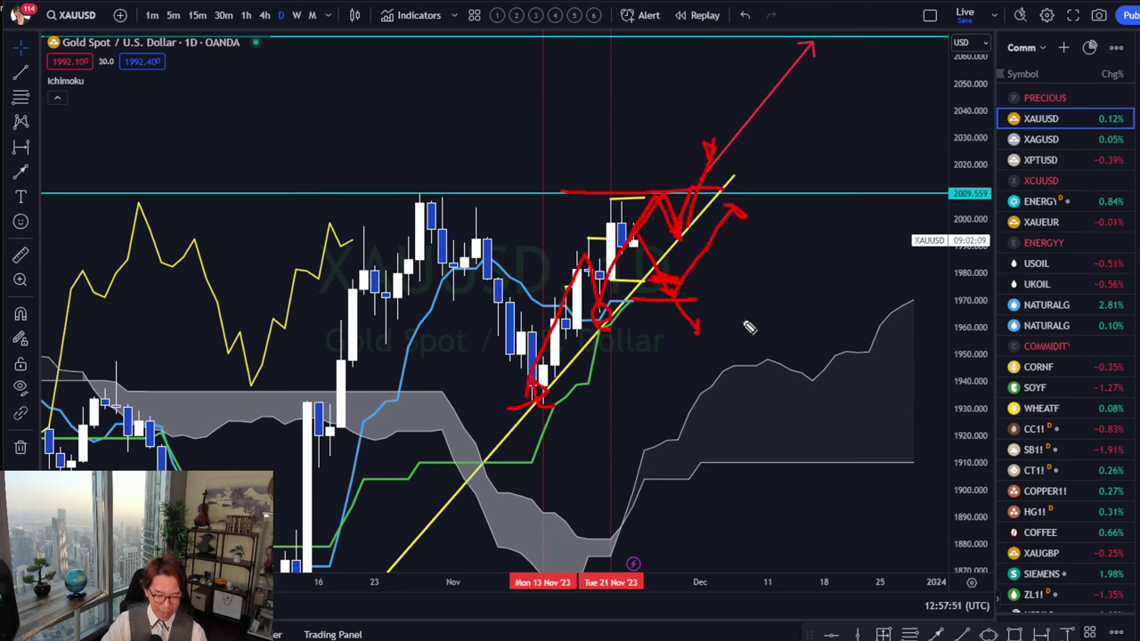
key("Escape")
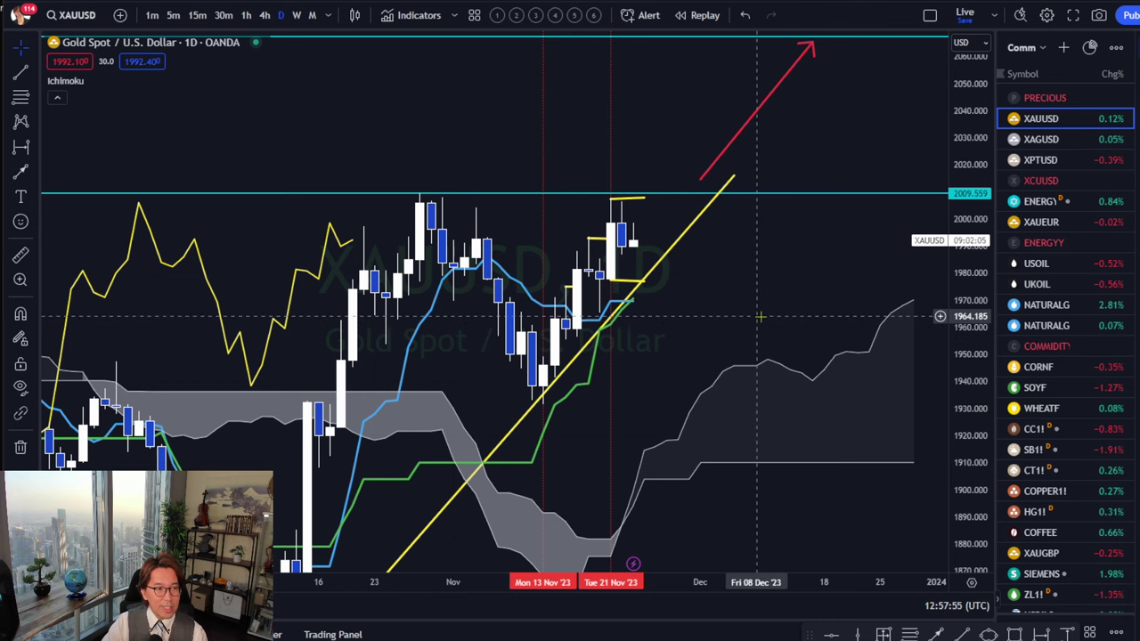
- Remove the 13 and 21 November vertical lines and the short yellow level lines beside the recent candles
left_click_drag(956, 233, 952, 271)
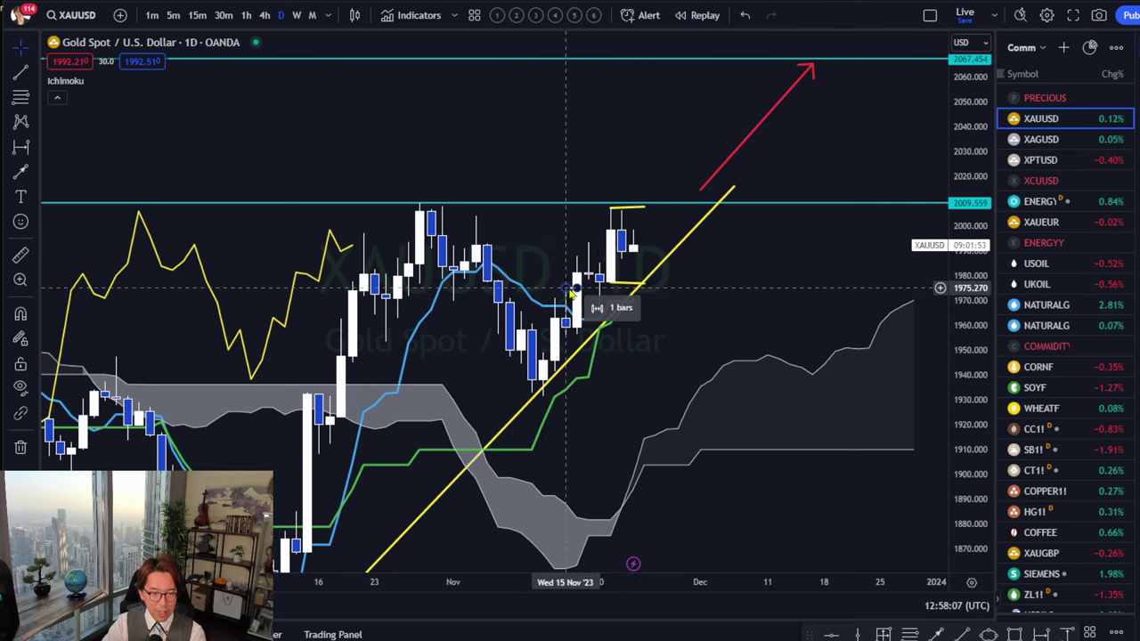
left_click_drag(614, 285, 628, 217)
- Circle in red where the yellow trendline and the blue and green Ichimoku lines converge near 1970, and erase the circle
scroll(541, 331, "up", 3)
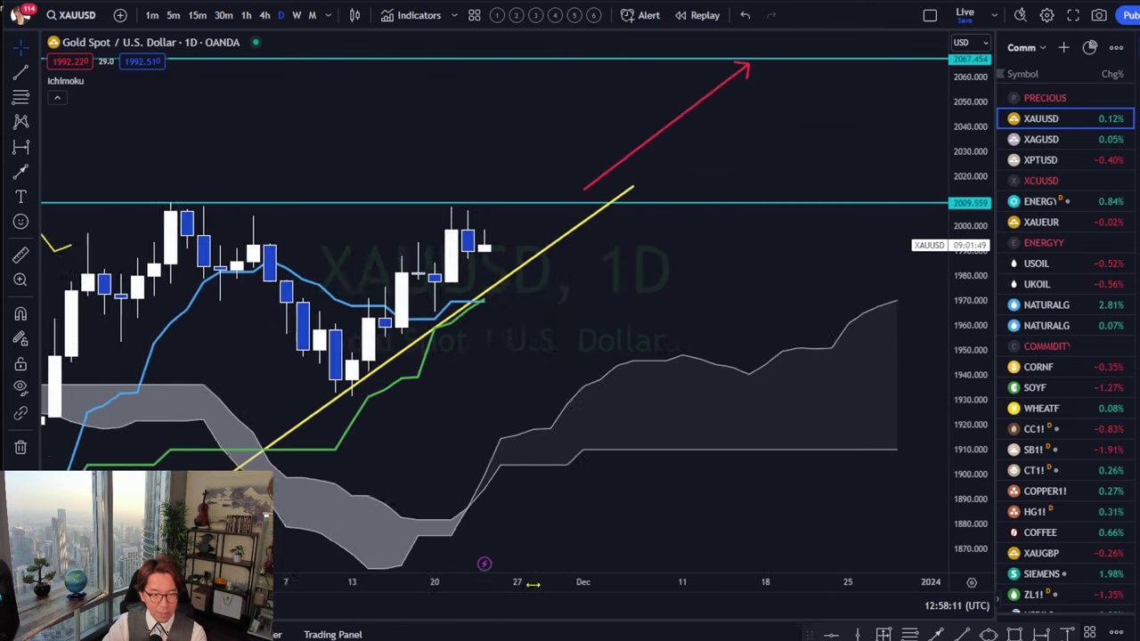
scroll(540, 332, "up", 4)
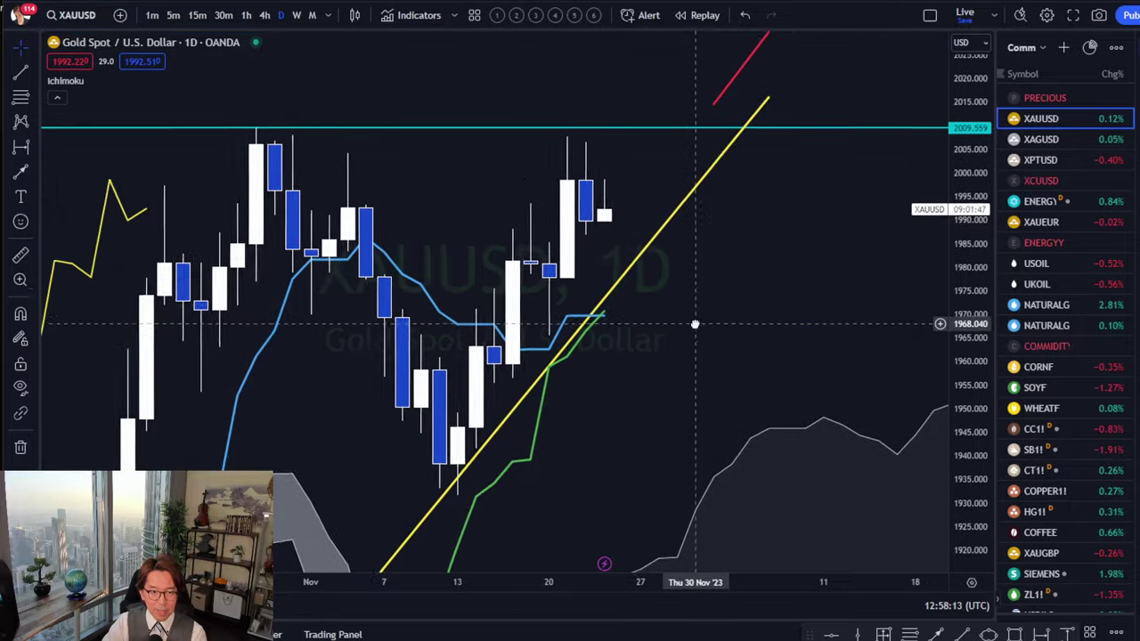
left_click_drag(692, 324, 742, 314)
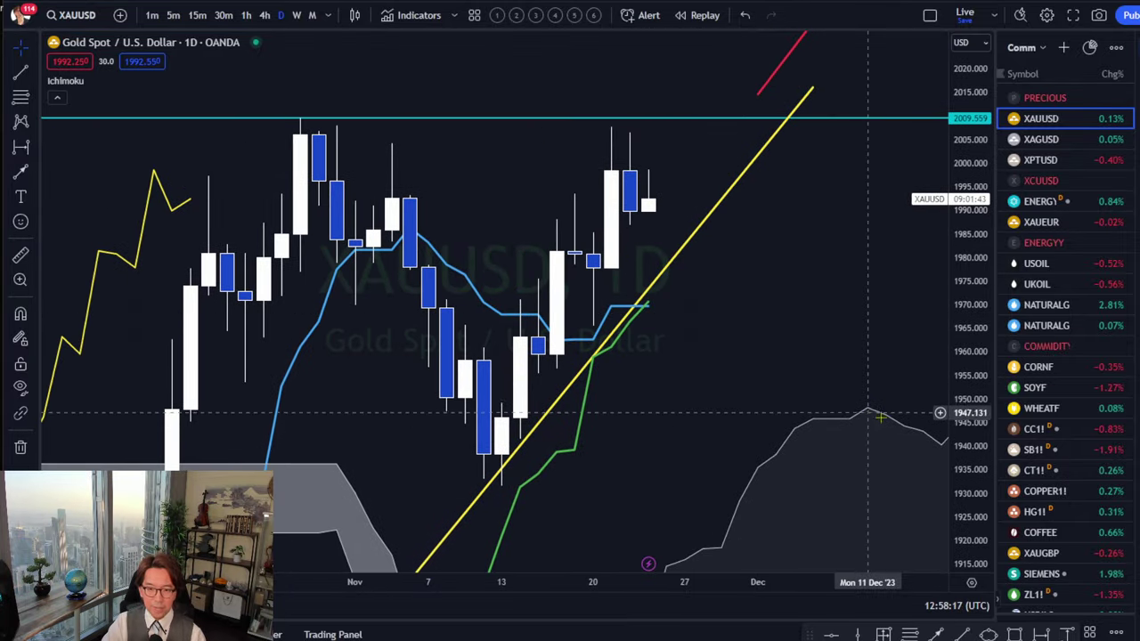
scroll(771, 318, "up", 5)
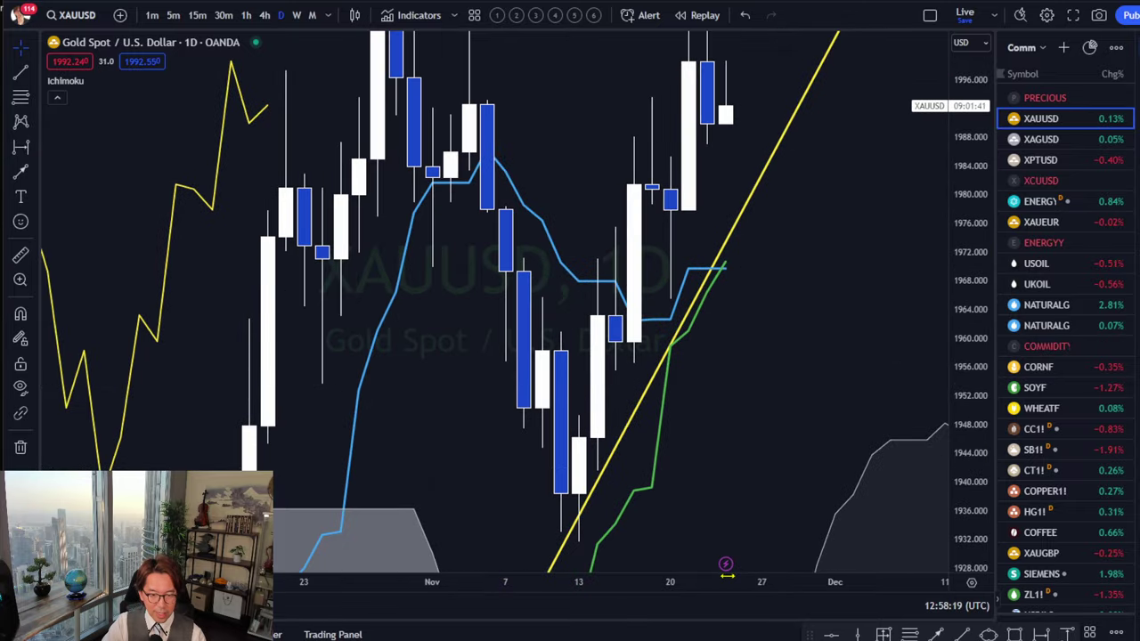
scroll(516, 571, "up", 3)
left_click_drag(517, 563, 685, 564)
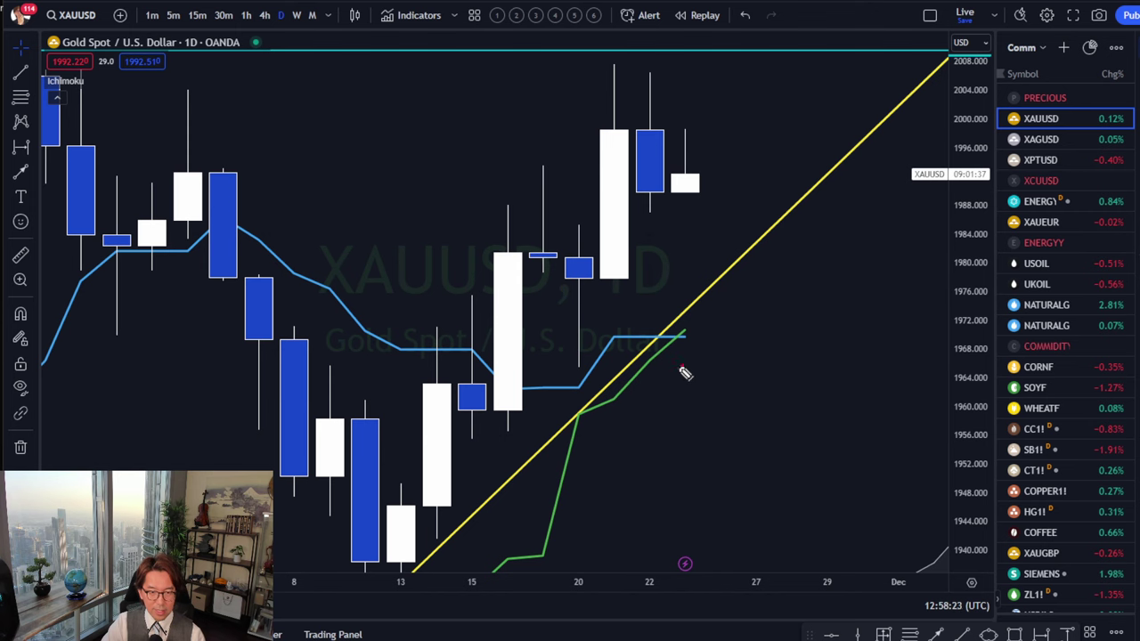
mouse_move(685, 373)
left_mouse_down()
mouse_move(645, 326)
mouse_move(734, 335)
mouse_move(704, 384)
left_mouse_up()
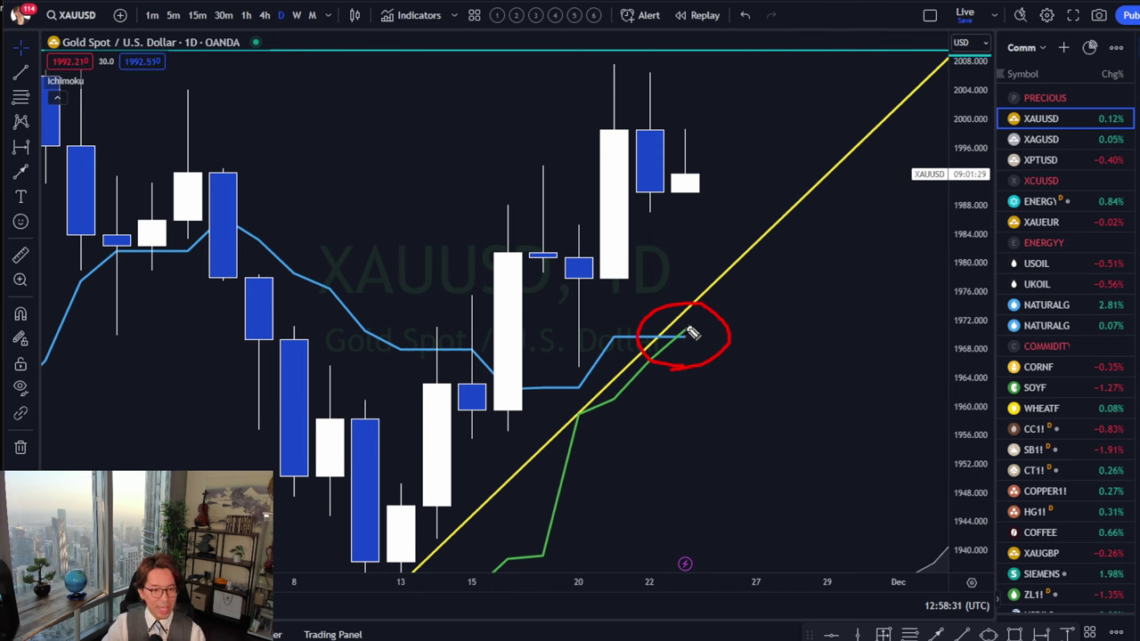
key("Escape")
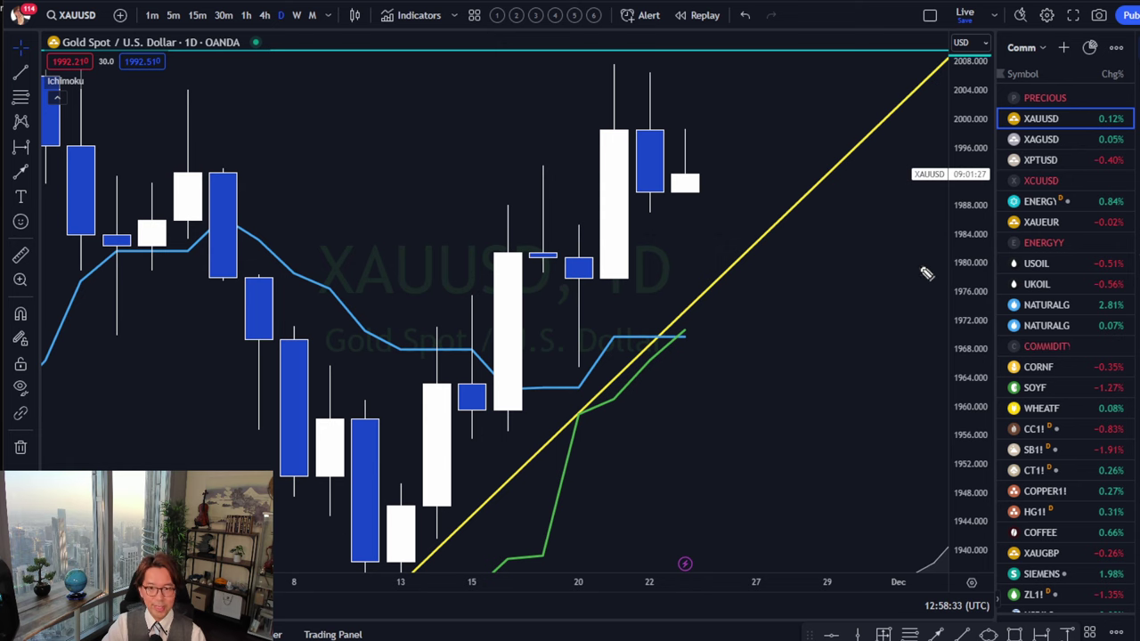
- Place a vertical line on the Thursday 23 November 2023 candle
left_click_drag(973, 79, 960, 433)
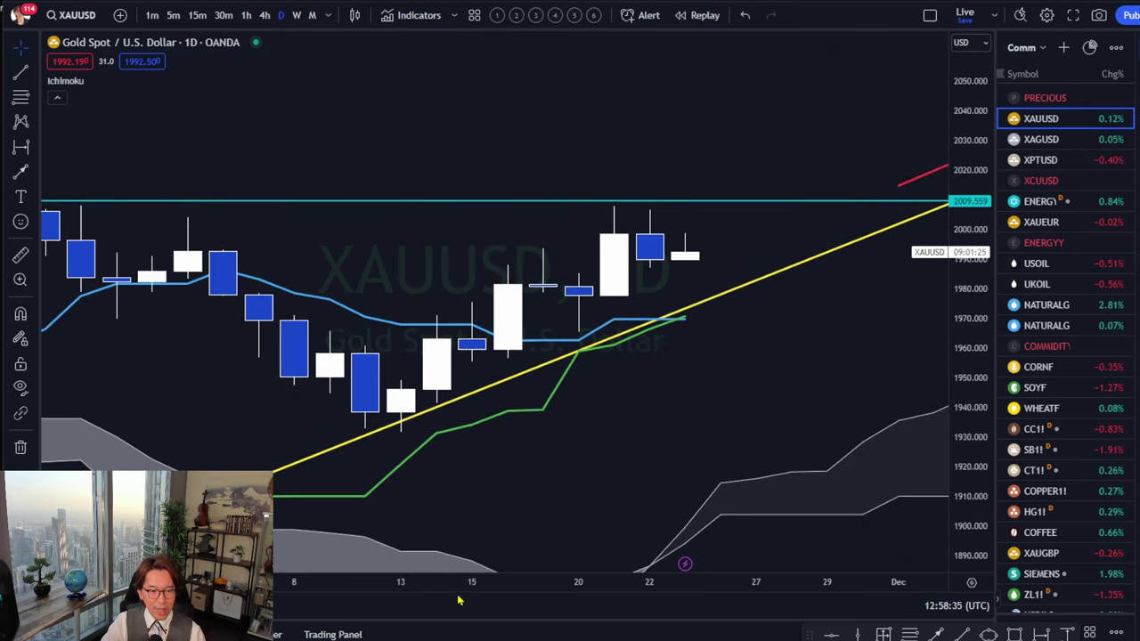
scroll(756, 472, "down", 5)
left_click_drag(756, 472, 749, 420)
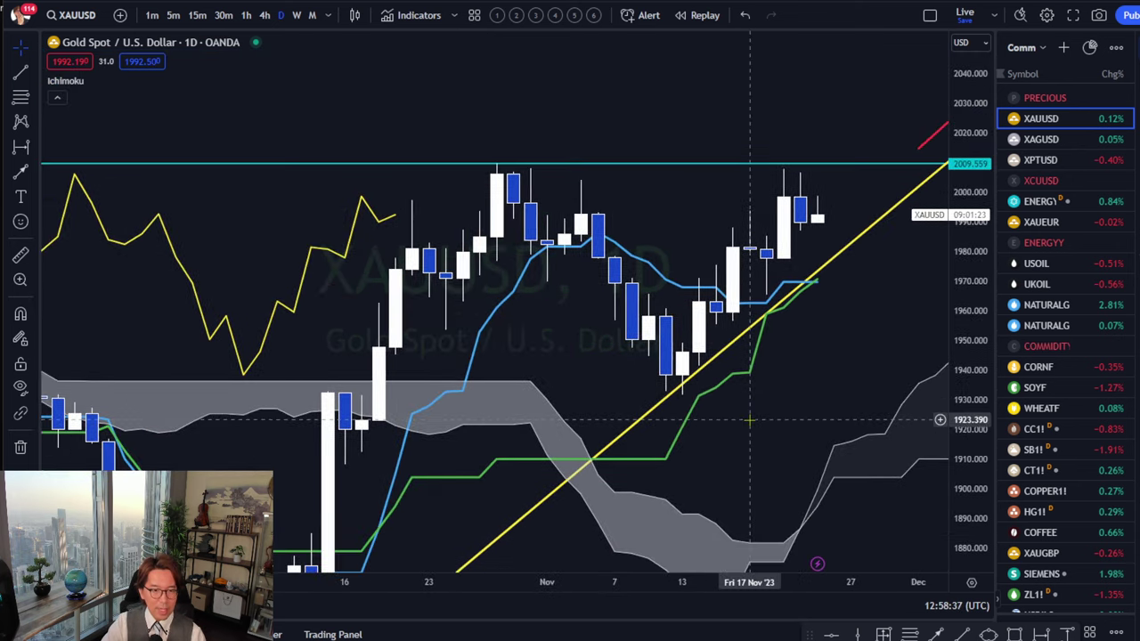
left_click_drag(868, 201, 762, 233)
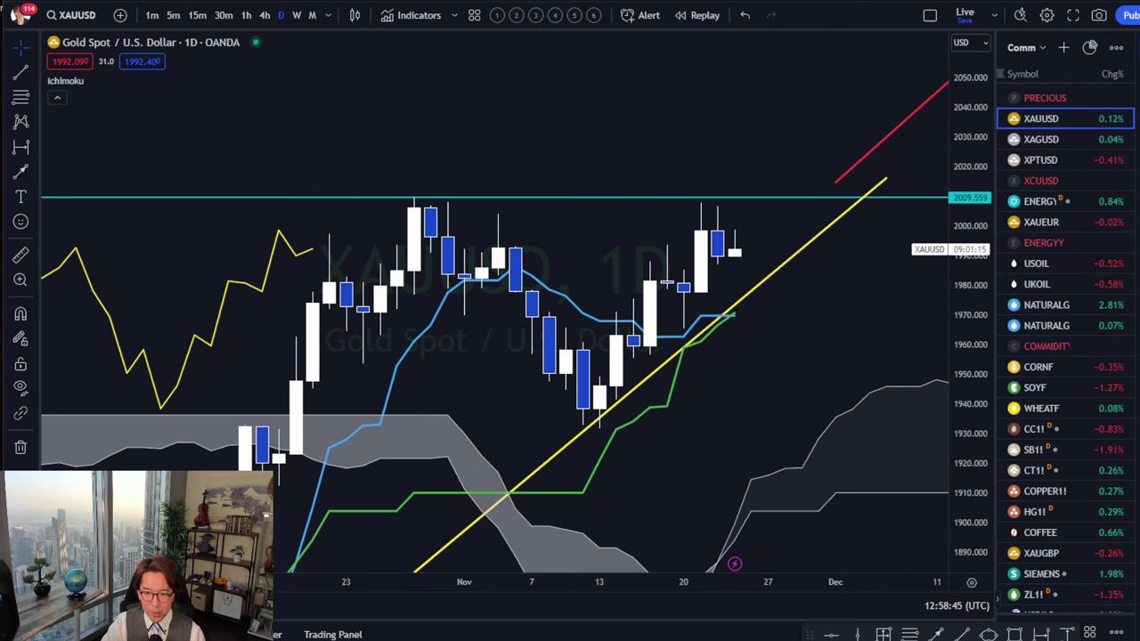
left_click(859, 634)
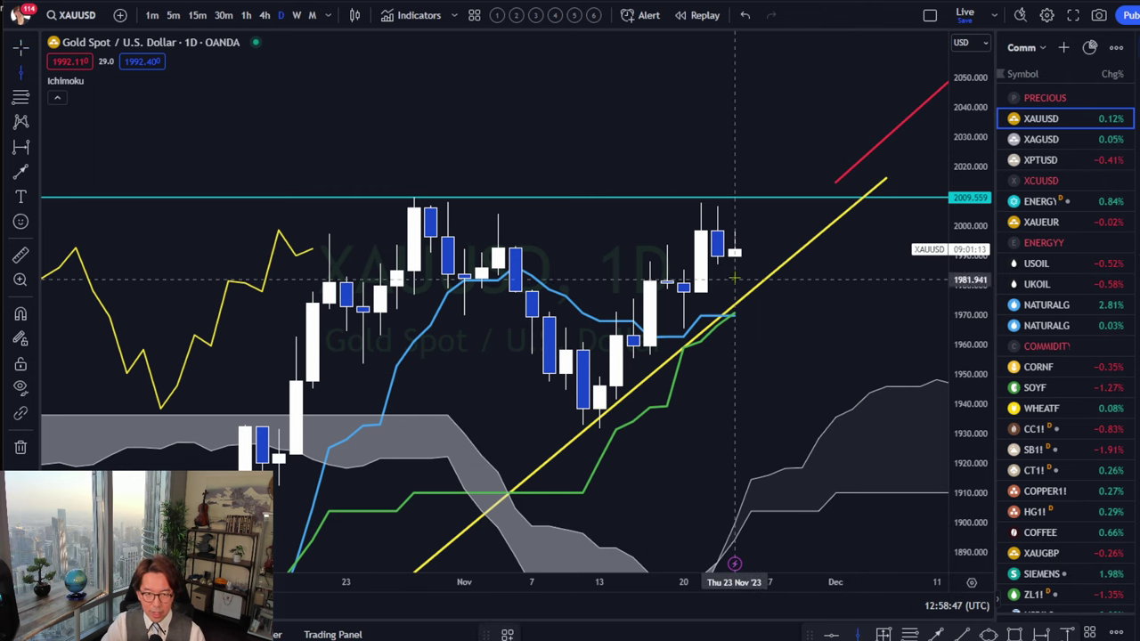
left_click(734, 277)
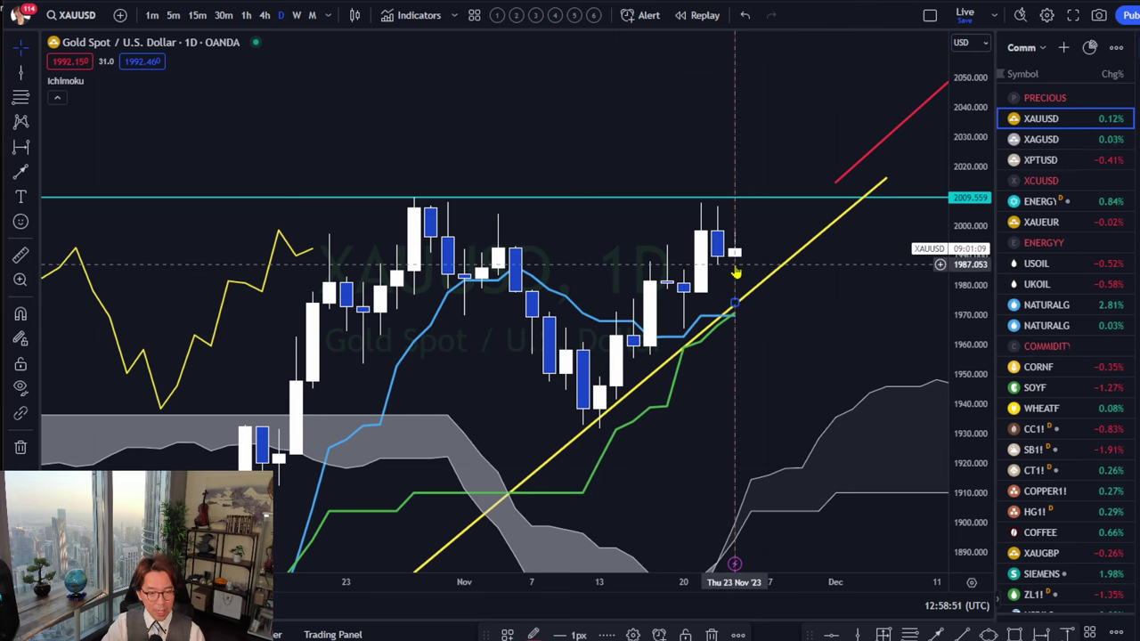
- Measure the date range from 24 November back to 13 November above the candles, and add a vertical line on 13 November
left_click(1039, 634)
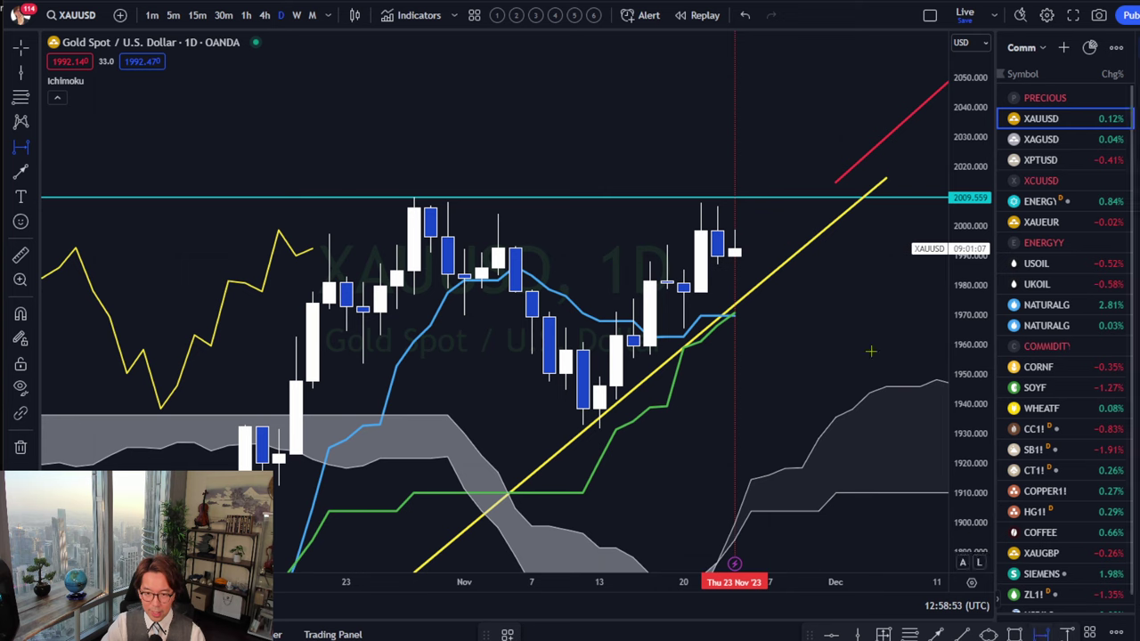
left_click(753, 161, "shift")
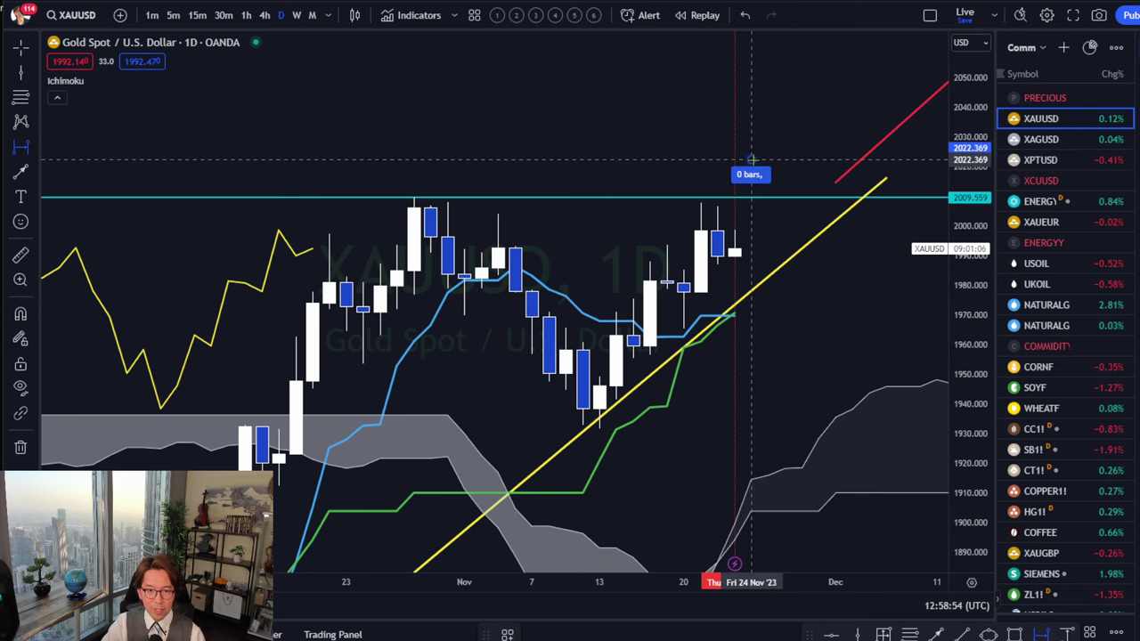
left_click(600, 164)
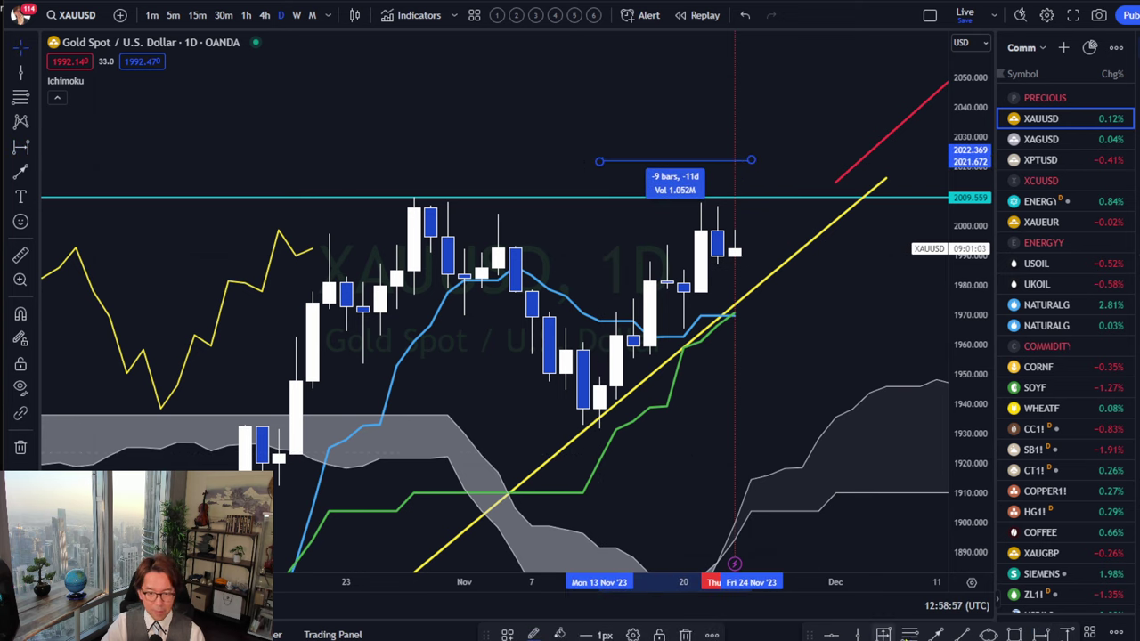
left_click(859, 634)
left_click(601, 250)
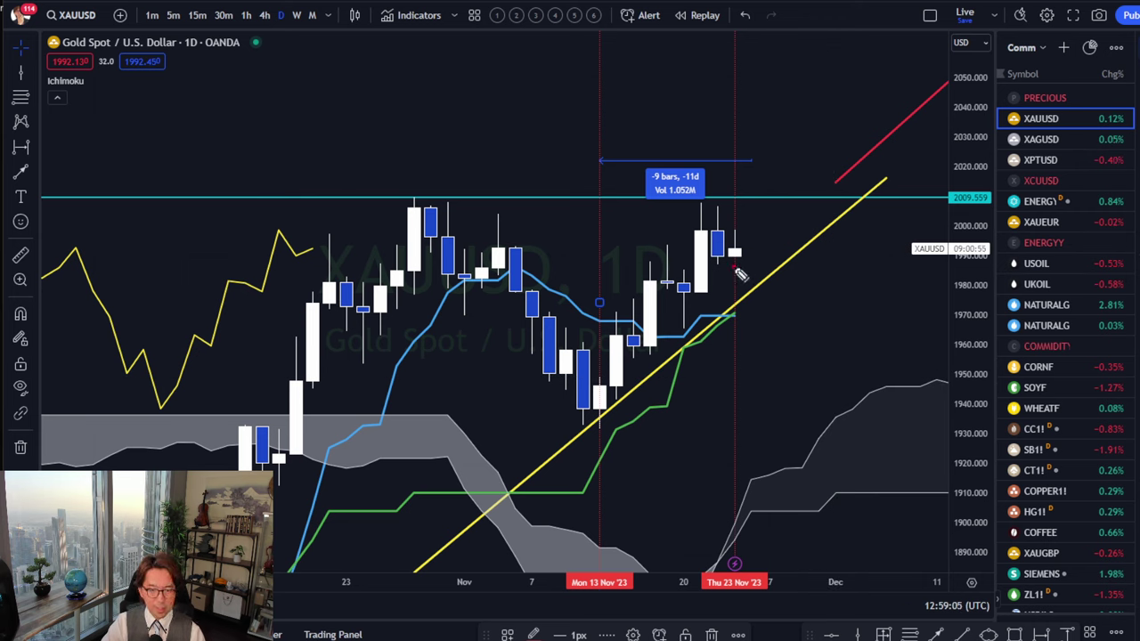
- Circle the 23 November candle in red and write "1" with a check mark and "0" with a cross beside it
mouse_move(726, 258)
left_mouse_down()
mouse_move(758, 246)
mouse_move(741, 280)
mouse_move(773, 273)
left_mouse_up()
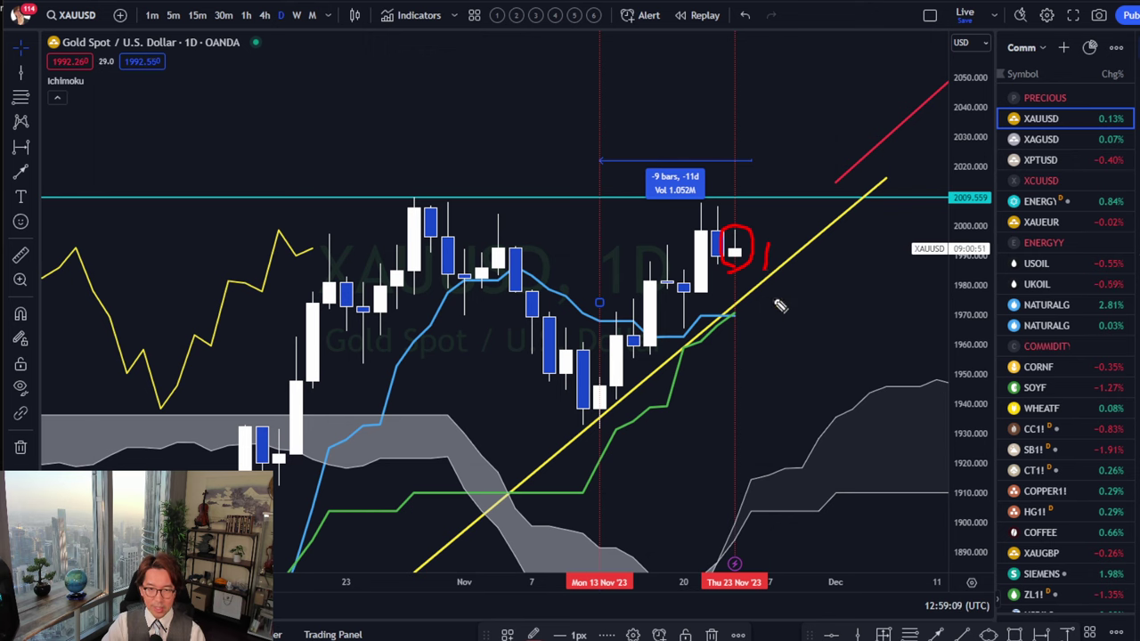
mouse_move(772, 296)
left_mouse_down()
mouse_move(763, 306)
mouse_move(773, 295)
mouse_move(804, 321)
mouse_move(798, 292)
left_mouse_up()
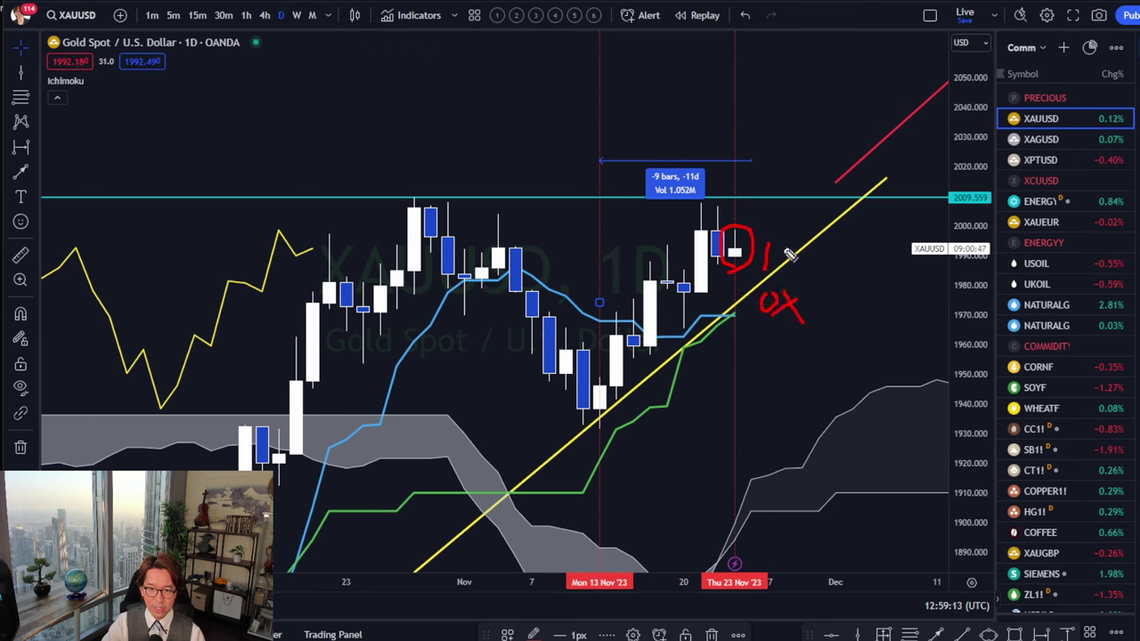
left_click_drag(784, 249, 801, 250)
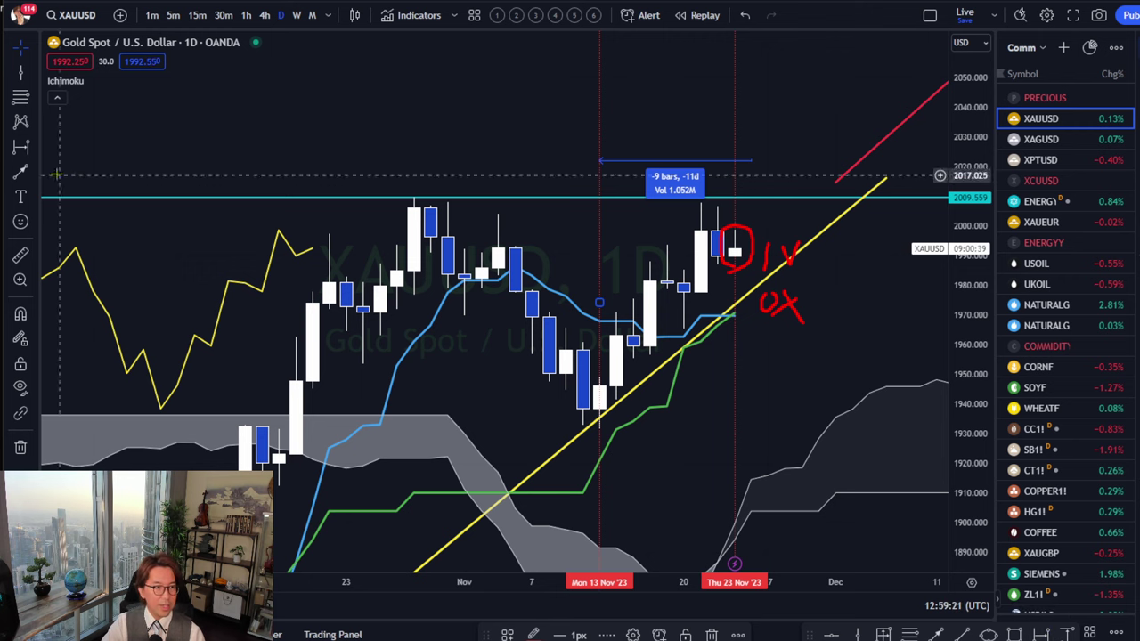
- Place a date range starting and ending on 23 November near 2038, and circle its bar count in red
left_click(34, 149)
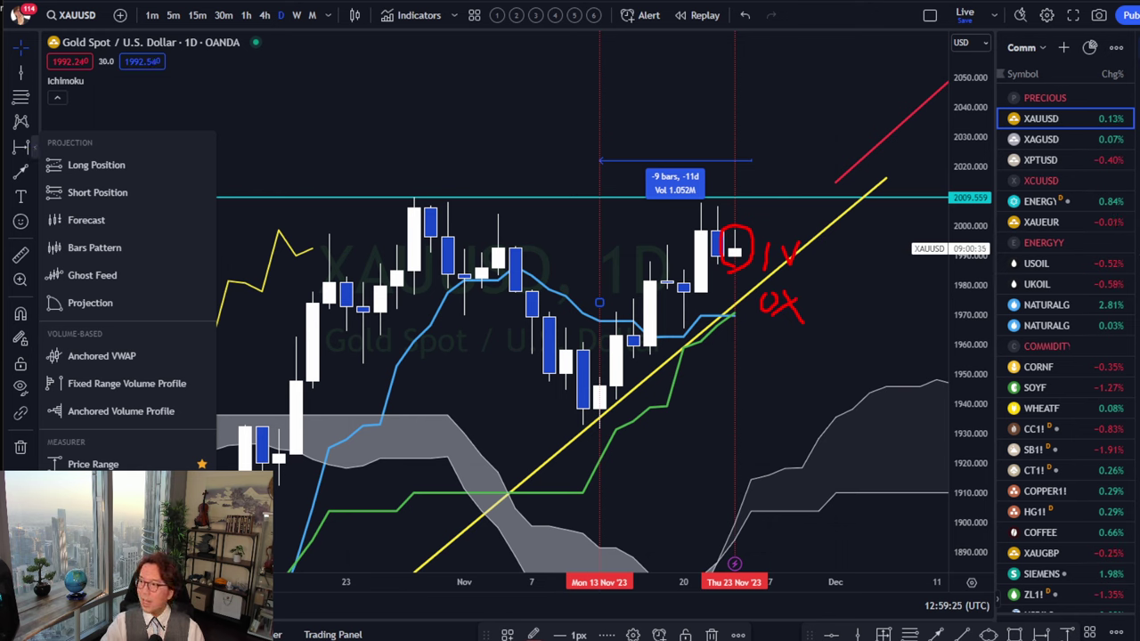
left_click(92, 492)
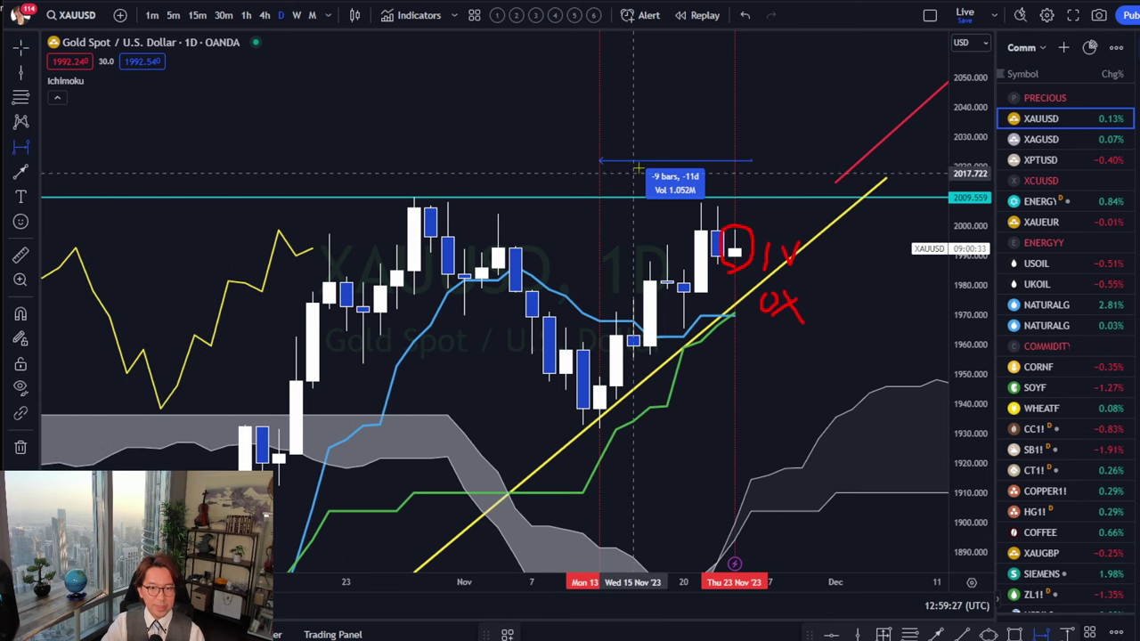
left_click(734, 113)
left_click(733, 113)
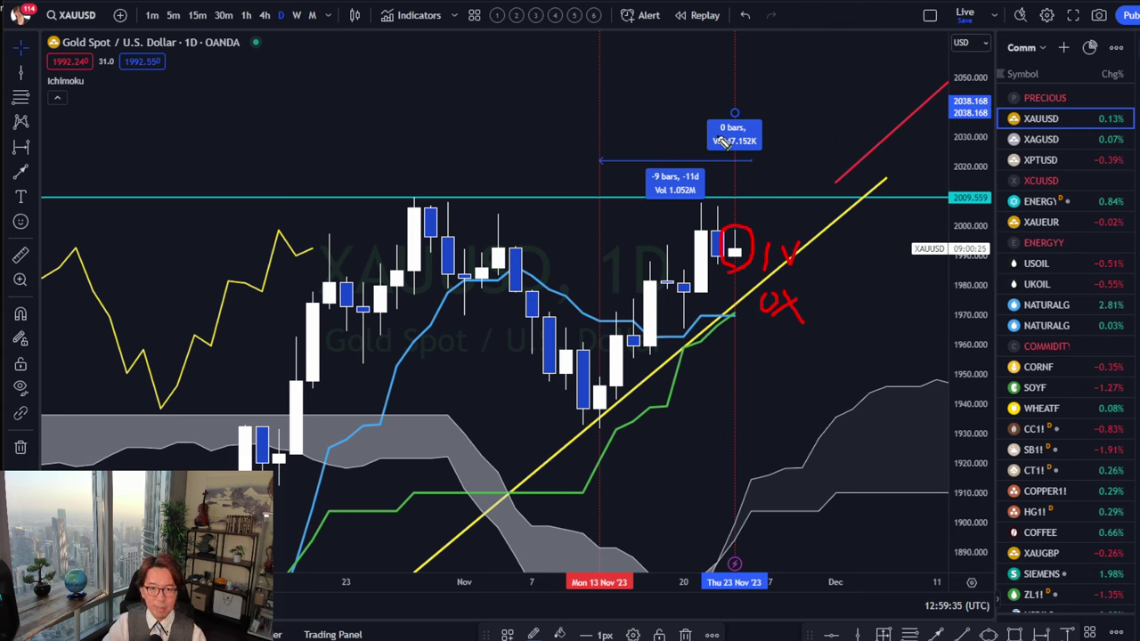
mouse_move(753, 138)
left_mouse_down()
mouse_move(723, 117)
mouse_move(712, 134)
left_mouse_up()
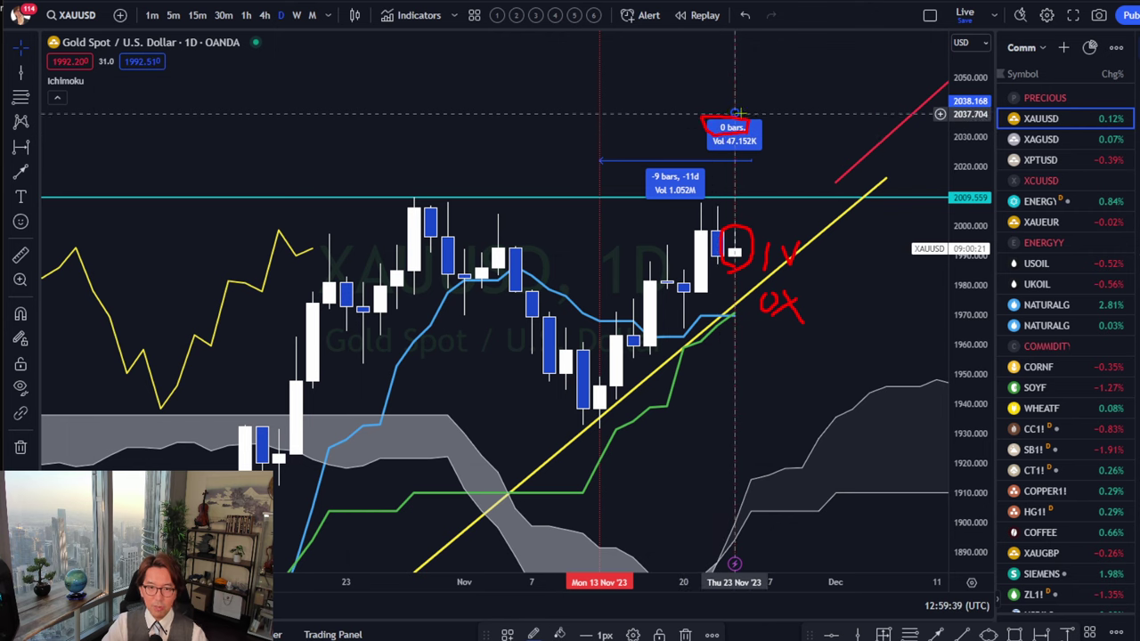
- Extend the upper date range from 23 November back to 13 November, and delete it along with the red markup
left_click_drag(734, 114, 609, 114)
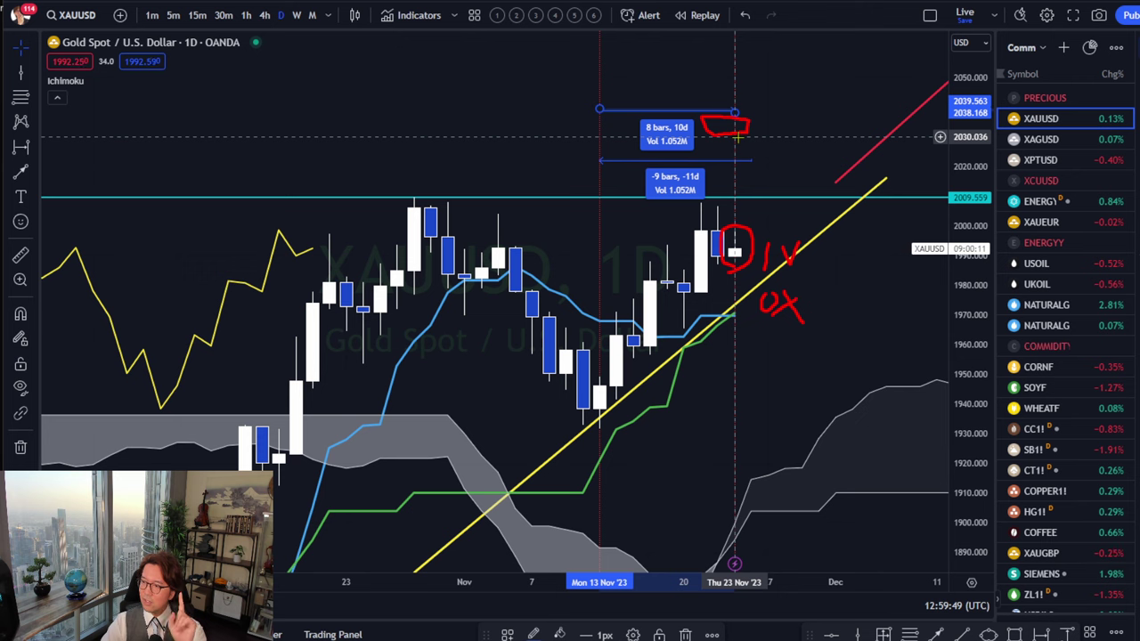
left_click(670, 139)
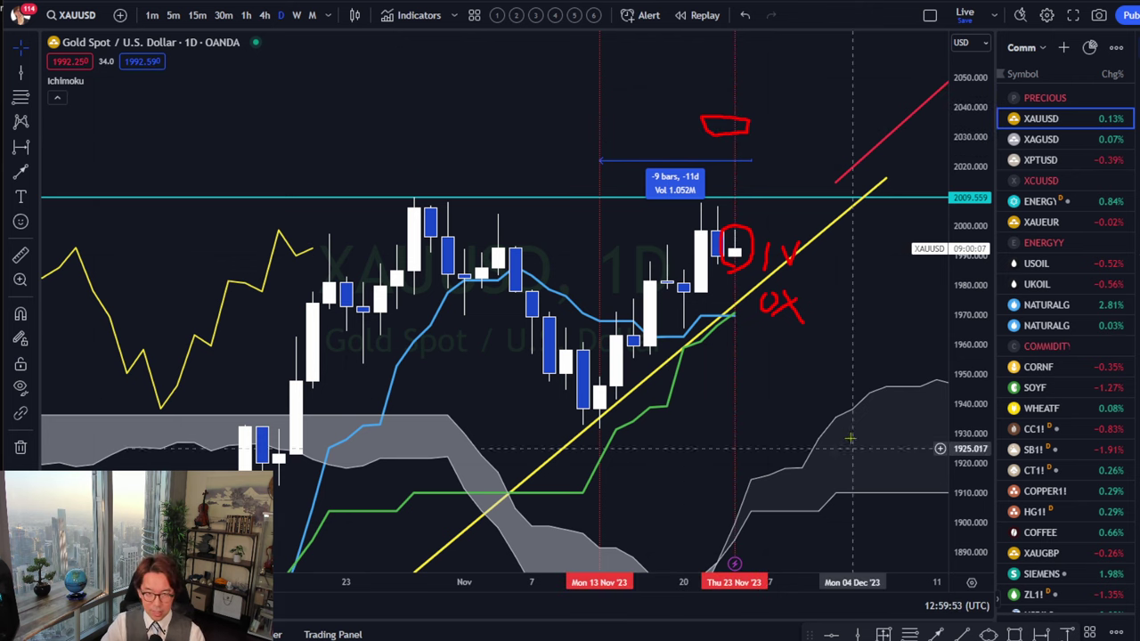
key("Escape")
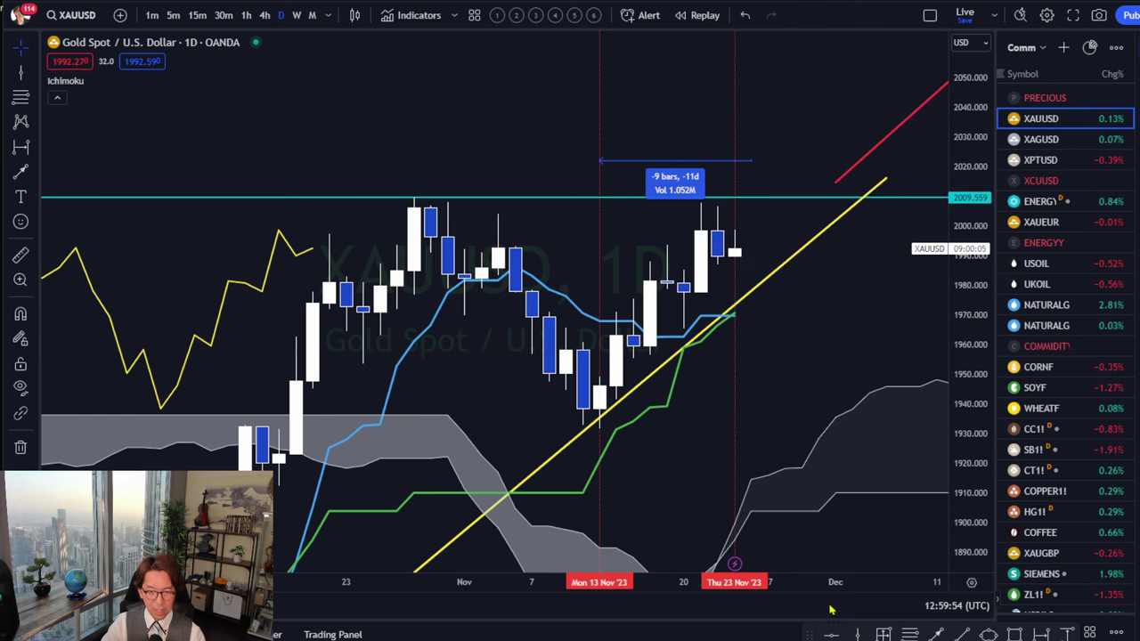
- Draw a date range near 2038 from 24 November back to 23 November, and extend its far end to 13 November
left_click(1039, 633)
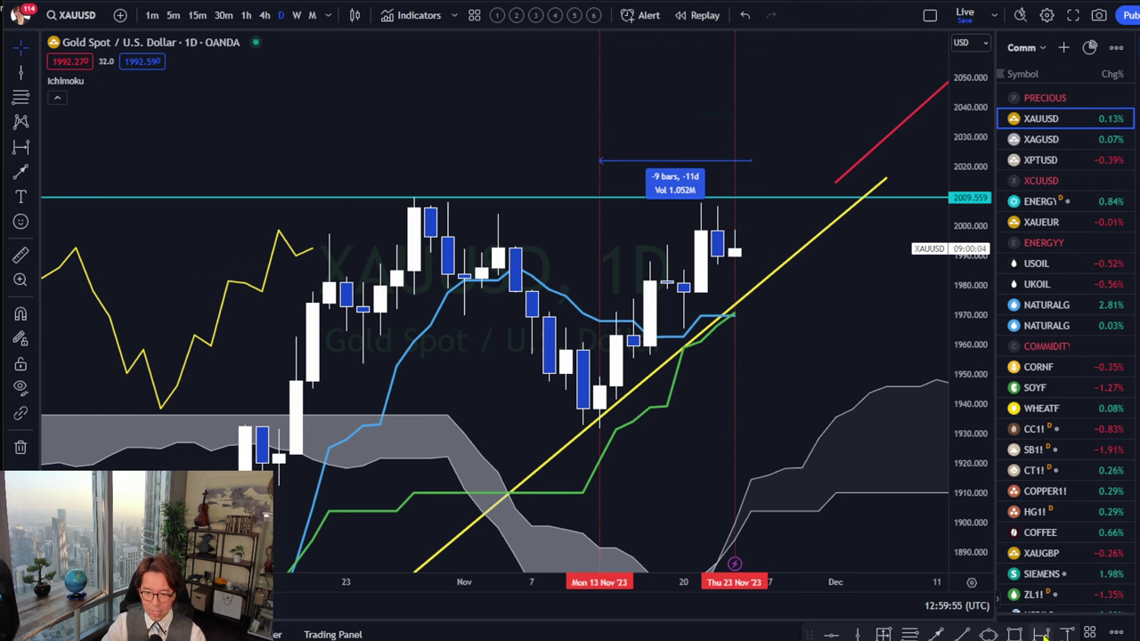
left_click(751, 111)
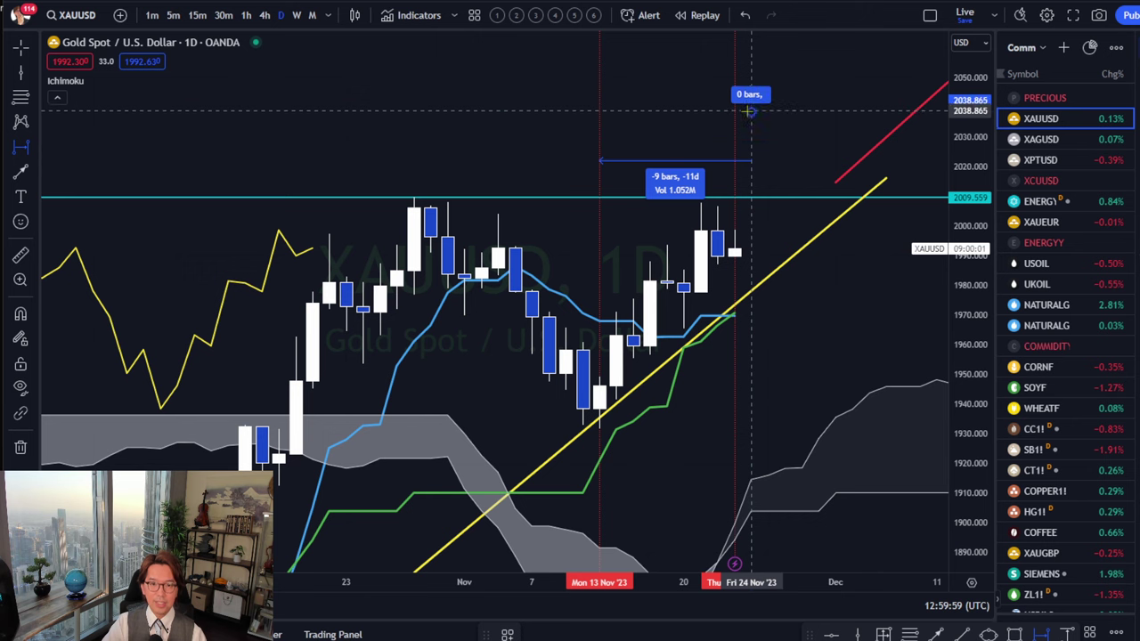
left_click(736, 111)
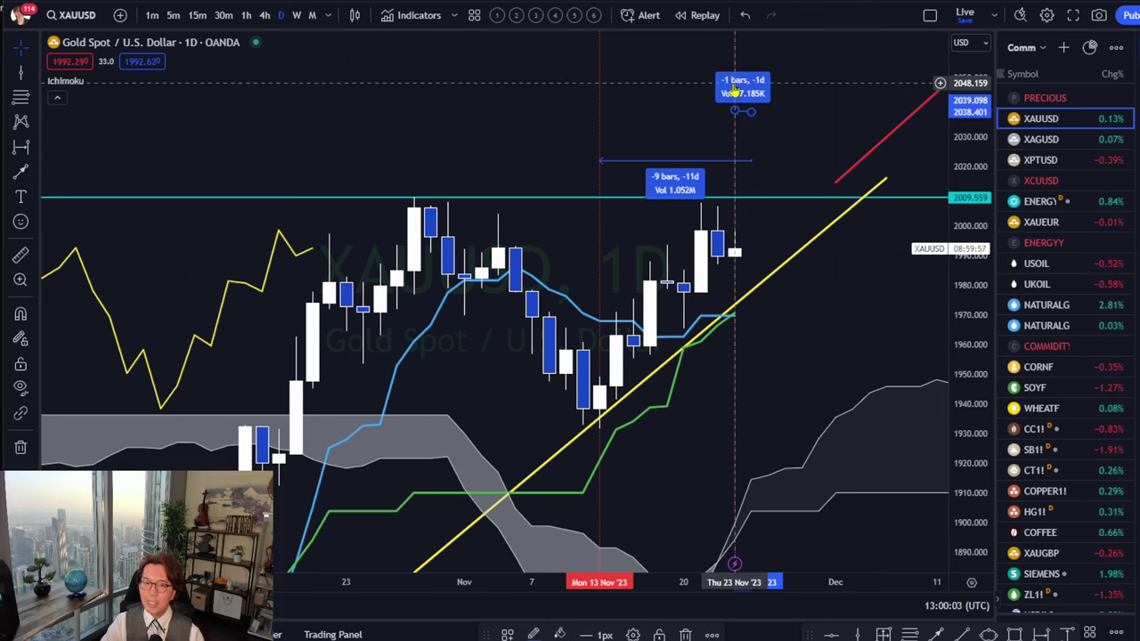
left_click_drag(736, 111, 605, 111)
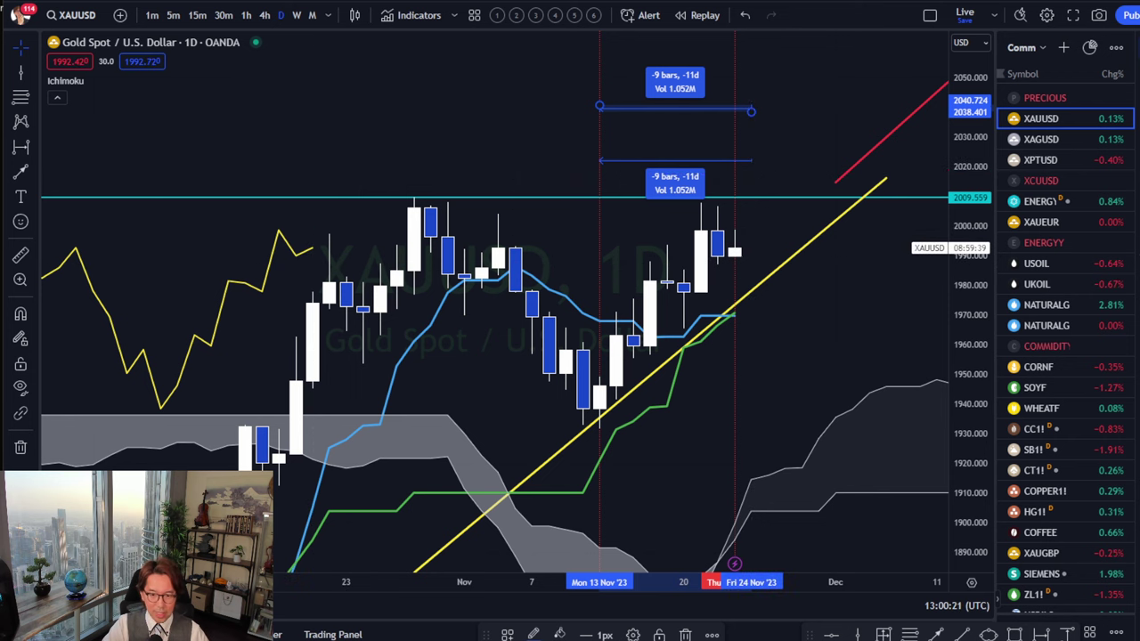
- Add a vertical line on 19 October and stretch the upper date range to it, with the other end on 23 November
left_click(856, 634)
left_click(314, 195)
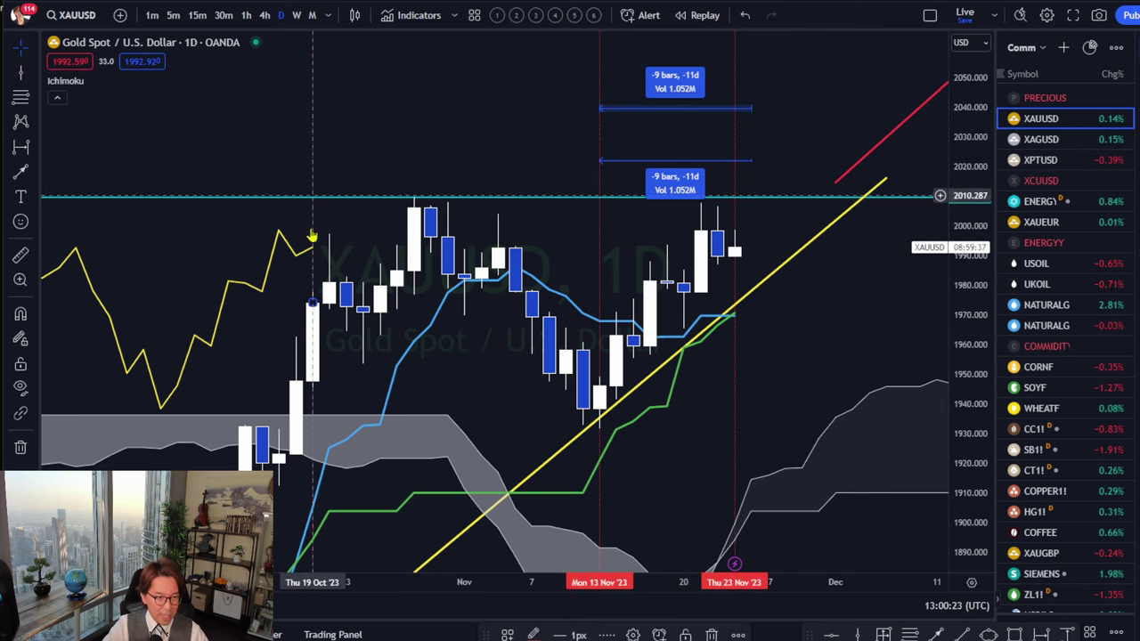
left_click(736, 116)
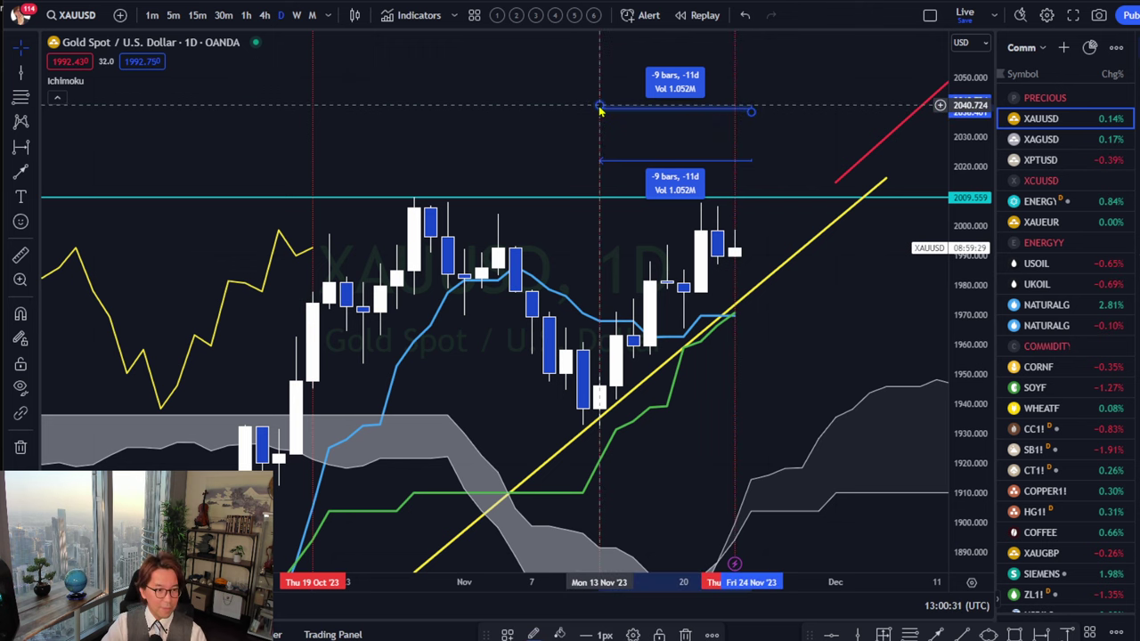
left_click_drag(601, 107, 311, 109)
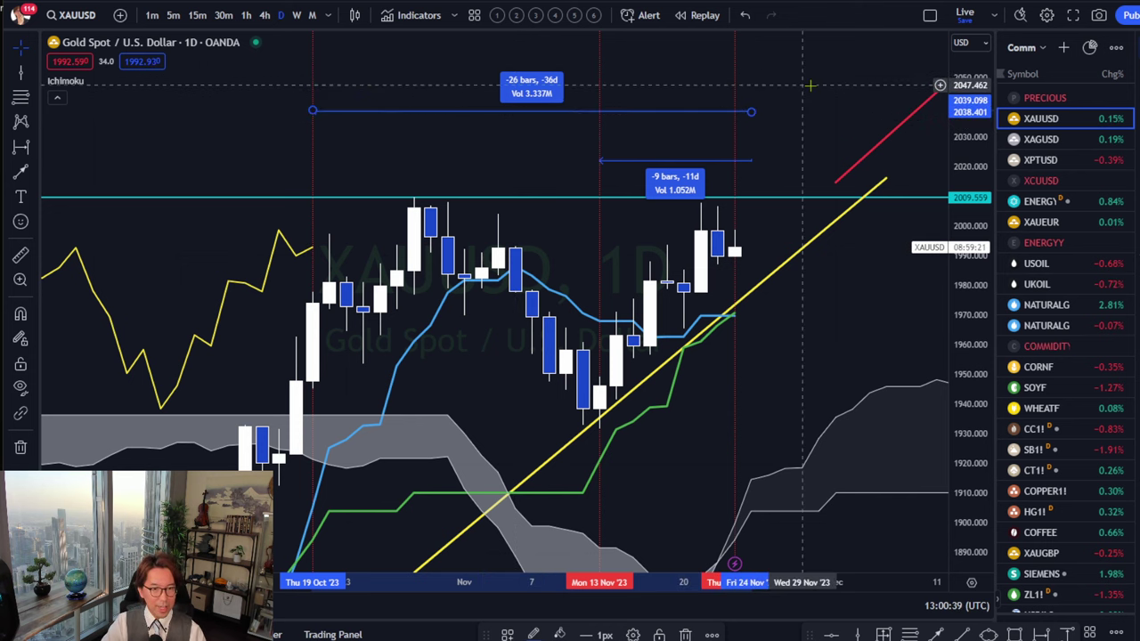
left_click_drag(751, 114, 737, 116)
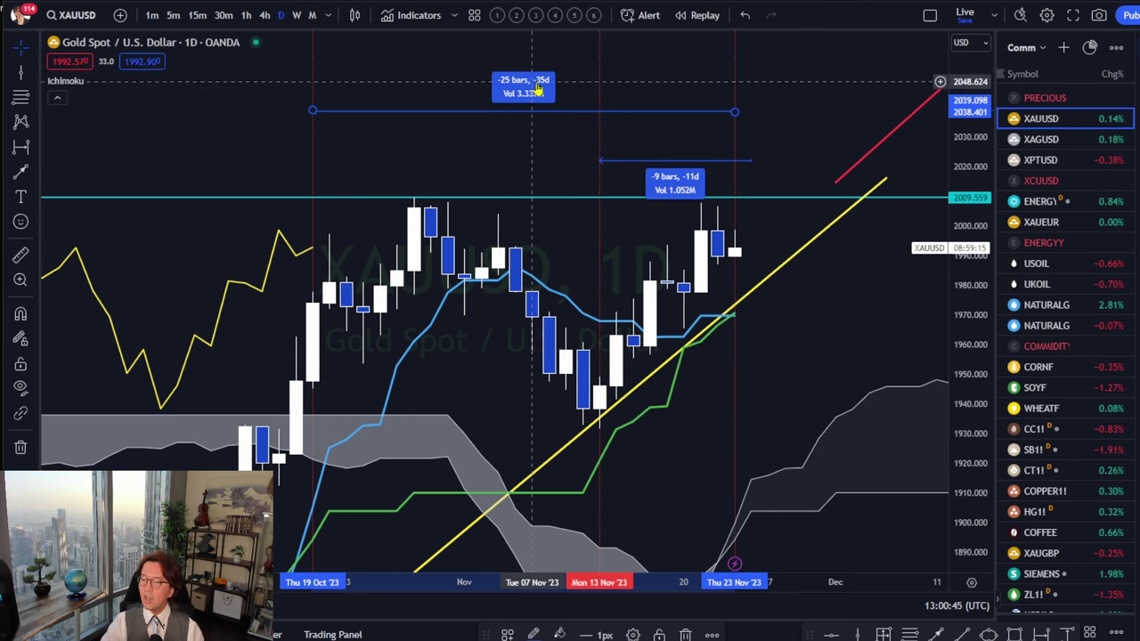
- Move the upper date range's recent end to 24 November, and remove that range together with the 19 October vertical line
left_click(739, 120)
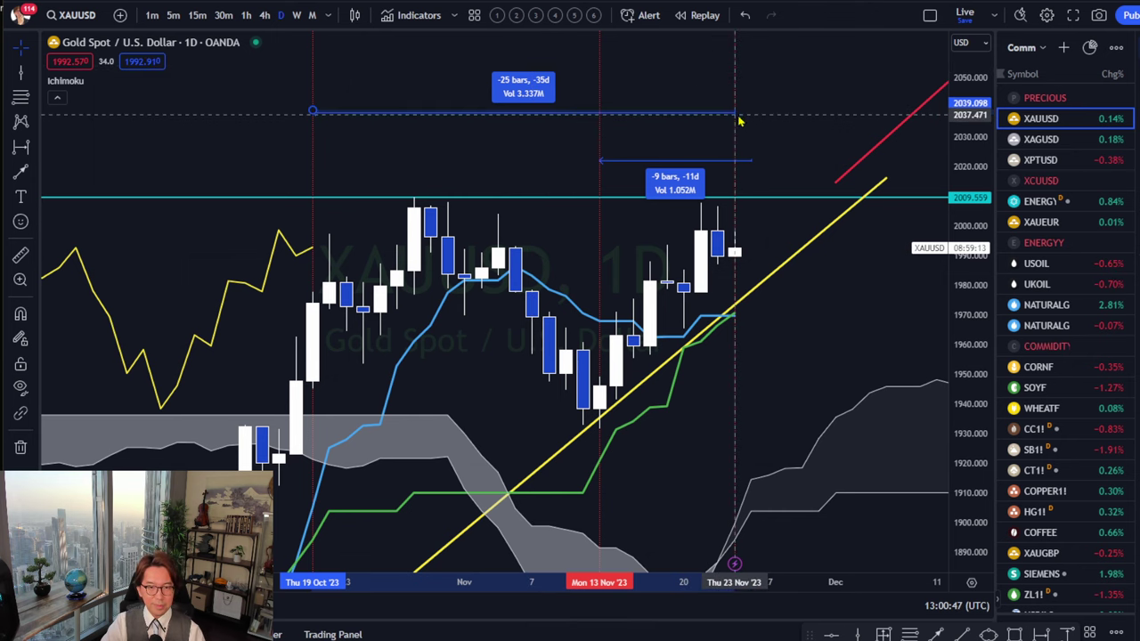
left_click_drag(744, 118, 751, 112)
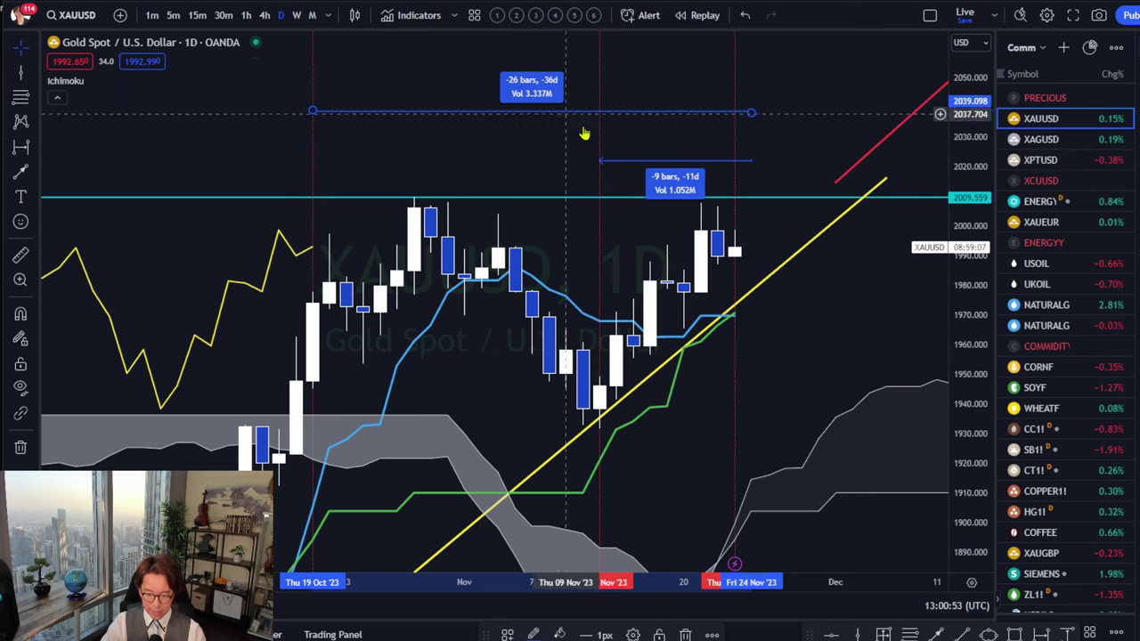
key("Delete")
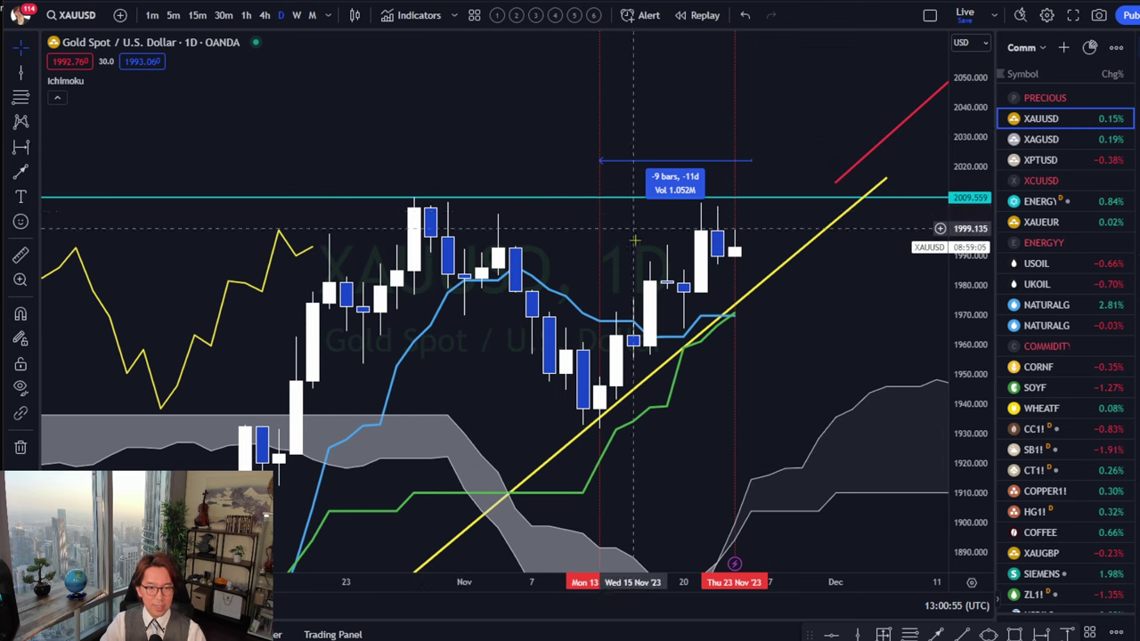
- Lower the horizontal resistance line to 2007.731 at the 21 November high, and mark that high with a red stroke
left_click(770, 201)
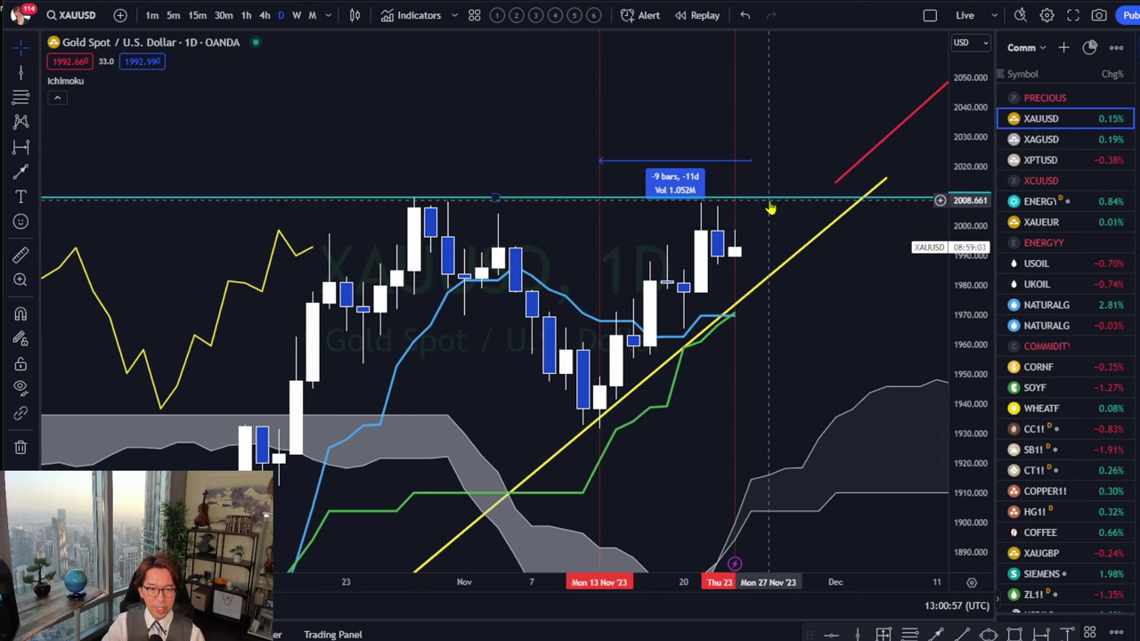
left_click_drag(770, 202, 771, 207)
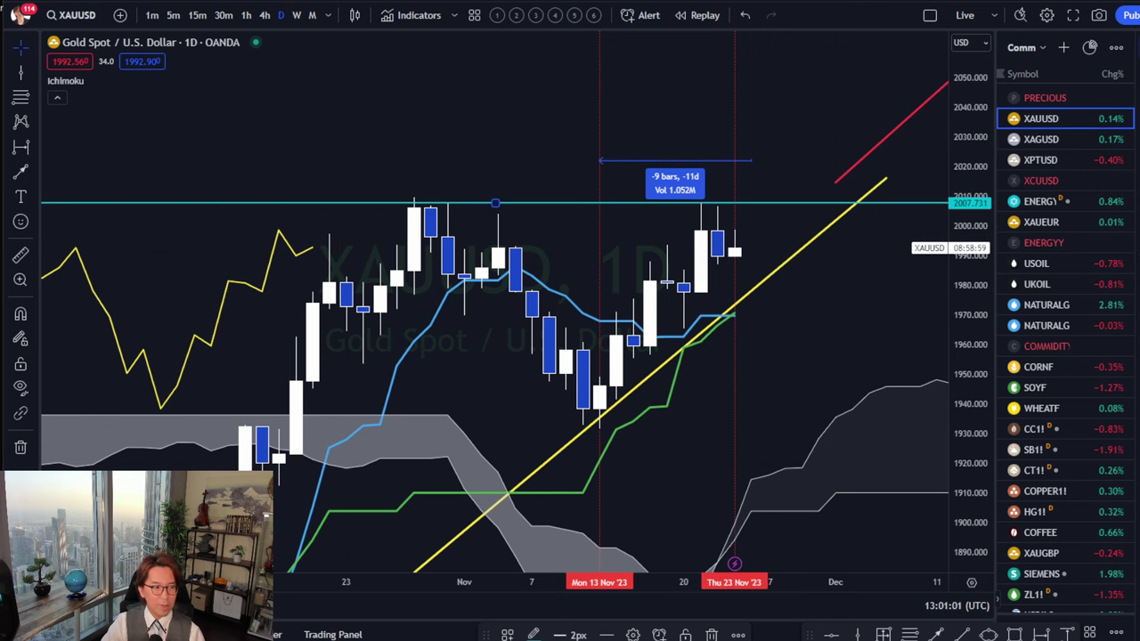
left_click_drag(687, 205, 715, 205)
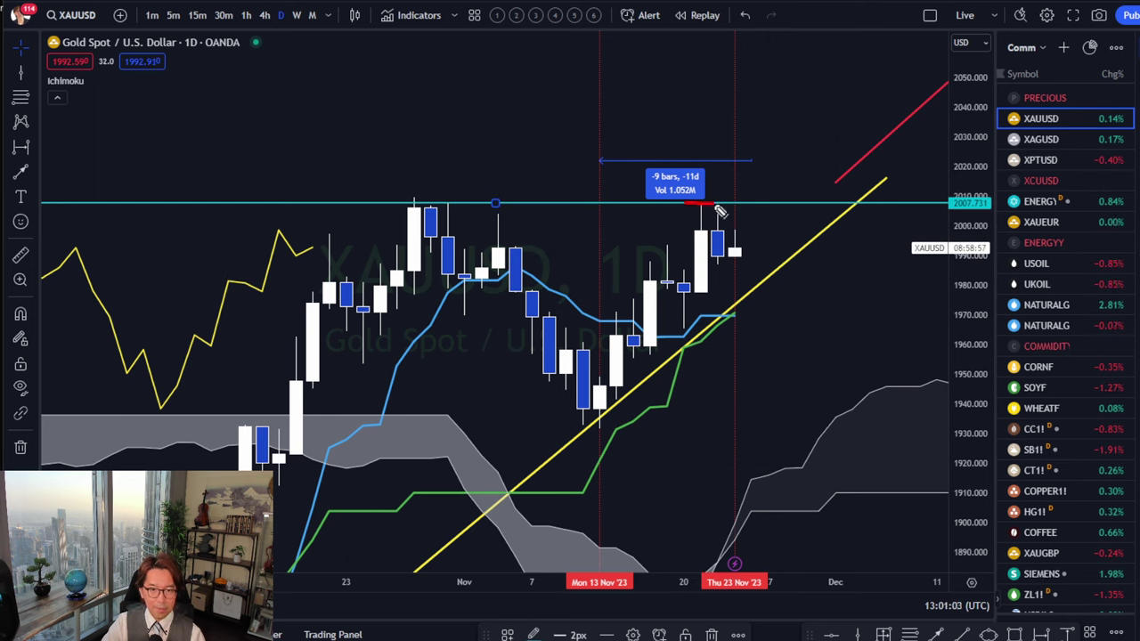
- Add a horizontal line at 1931.755 on the 13 November low, and mark that low with a red stroke
left_click(831, 634)
key("alt+h")
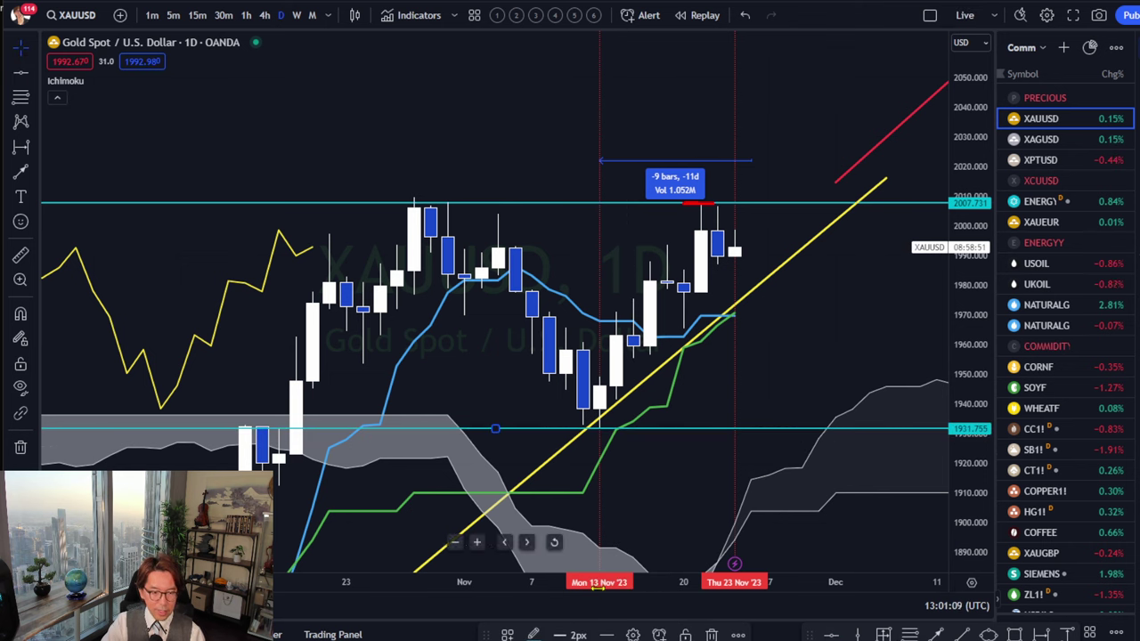
left_click_drag(588, 431, 611, 433)
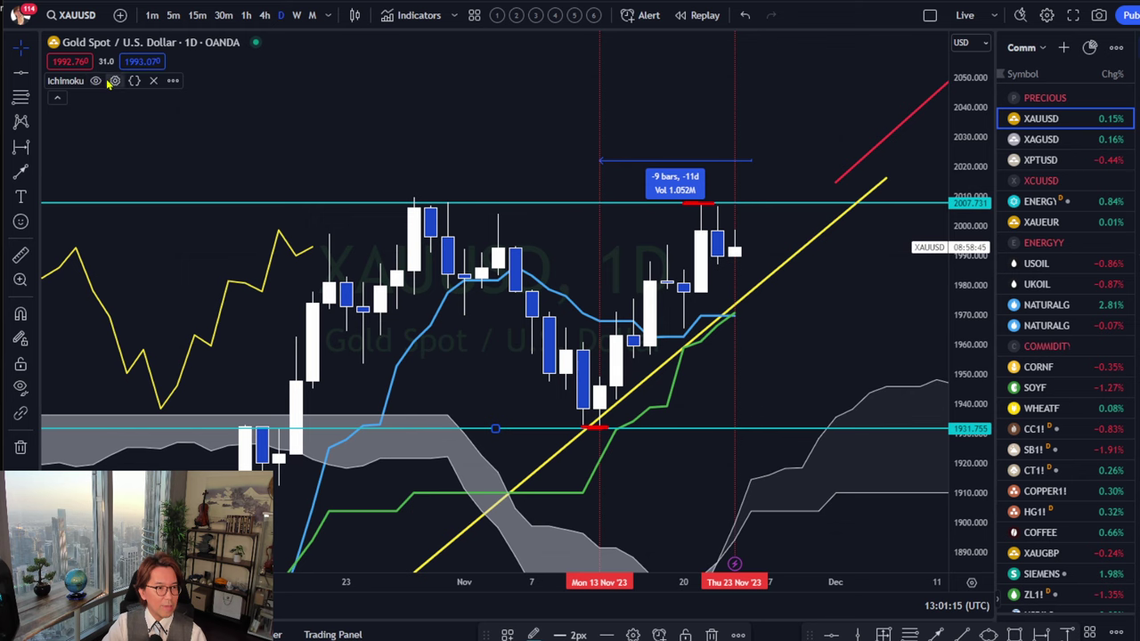
- Hide the Ichimoku Base Line, Lagging Span, Lead 1, Lead 2 and Plots Background, keeping only the Conversion Line
left_click(114, 82)
double_click(383, 151)
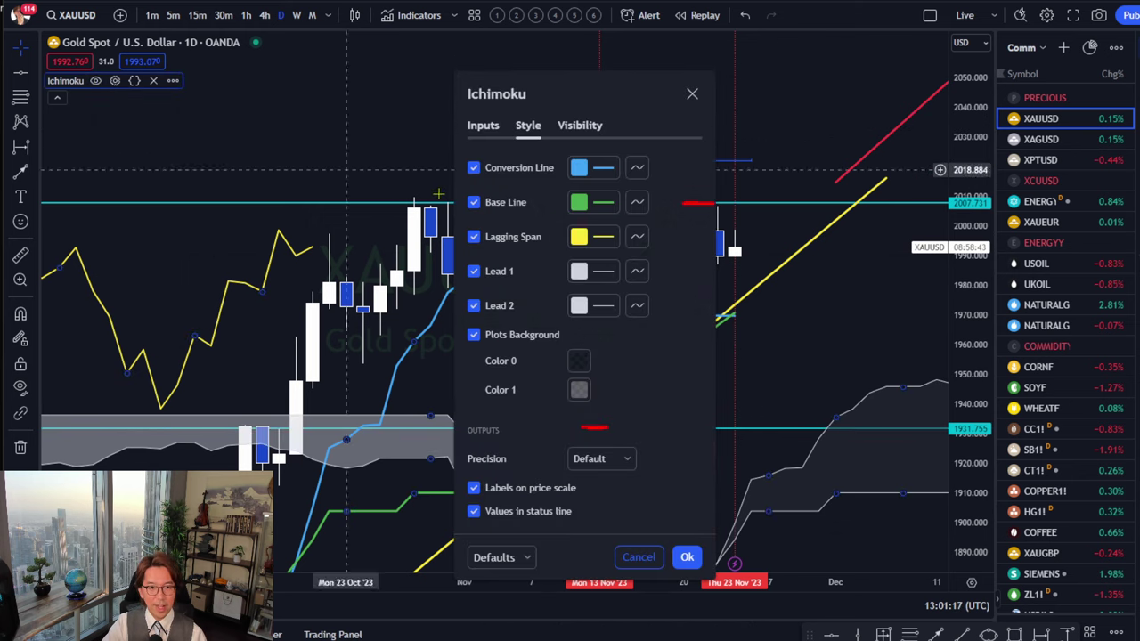
left_click(473, 237)
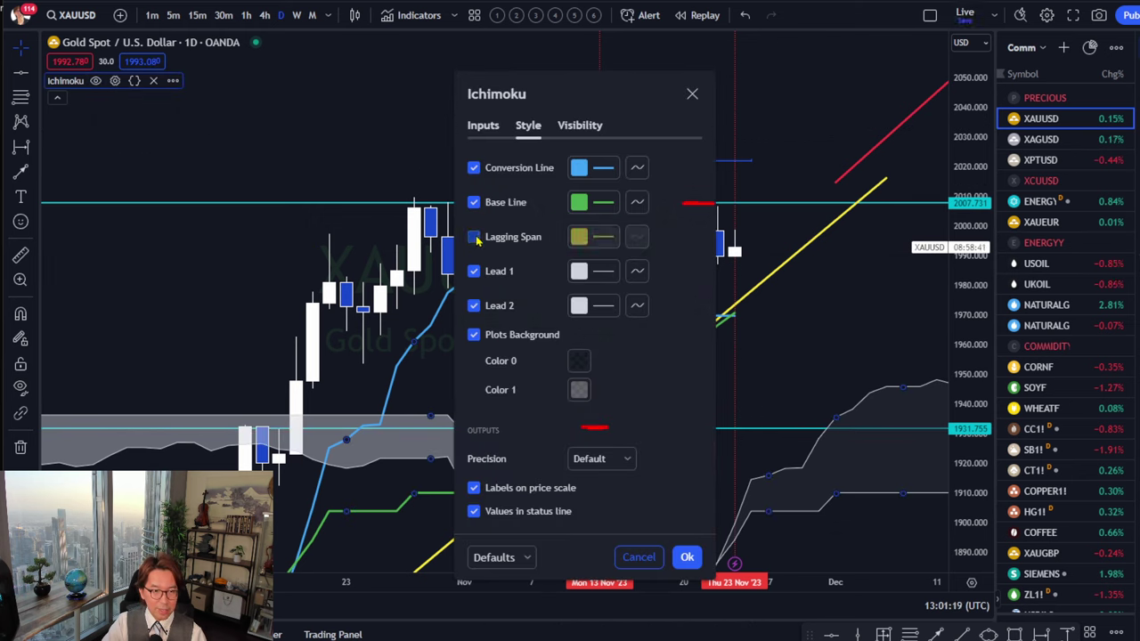
left_click(473, 237)
left_click(473, 203)
left_click(473, 237)
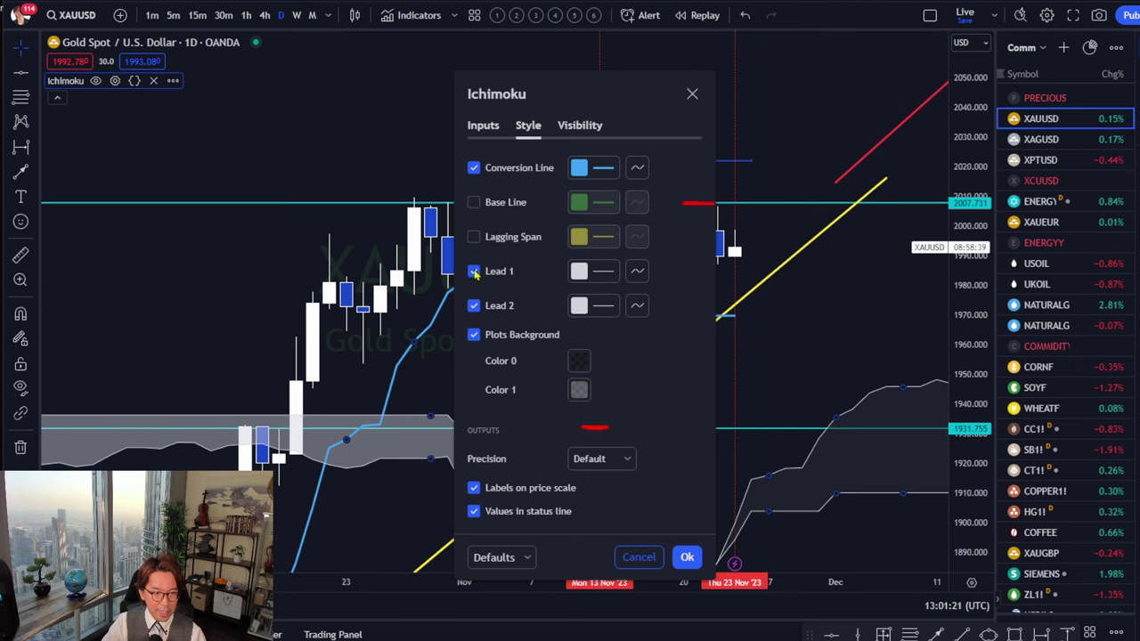
left_click(473, 272)
left_click(473, 306)
left_click(474, 335)
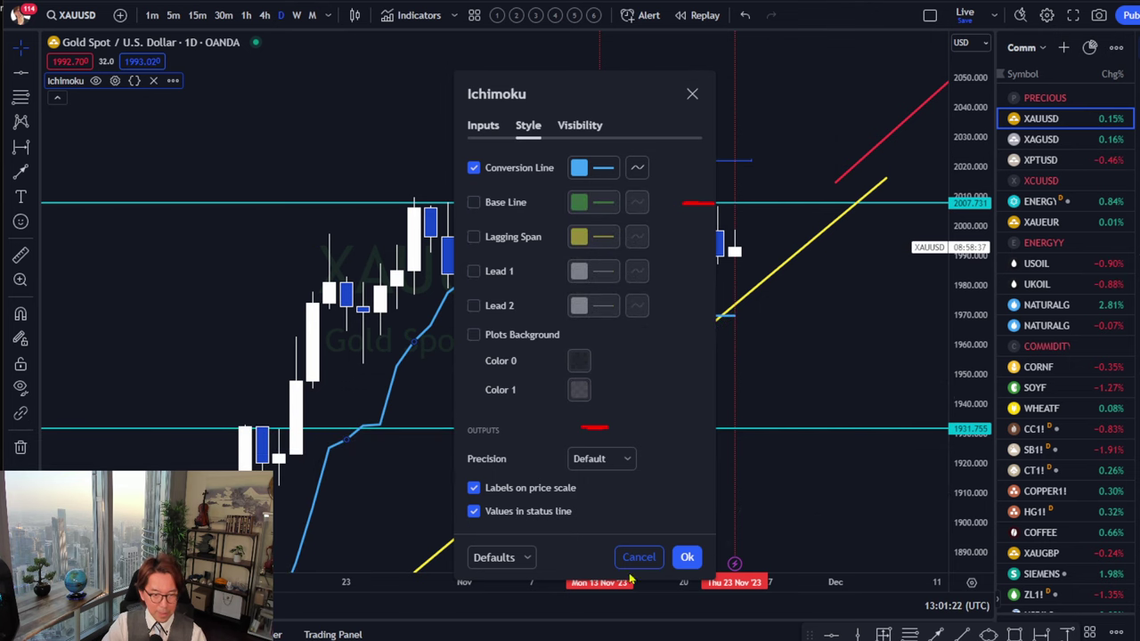
left_click(685, 557)
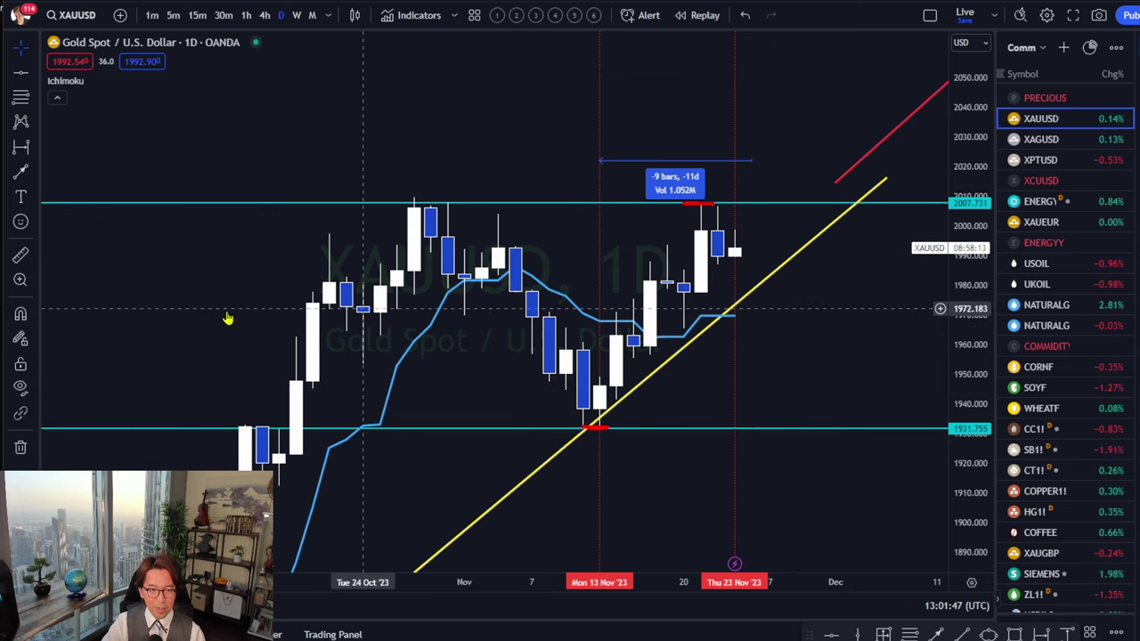
- Mark the high, the low and the Conversion Line's end near 23 November in red, and write "50%" beside the middle mark
left_click_drag(702, 211, 737, 210)
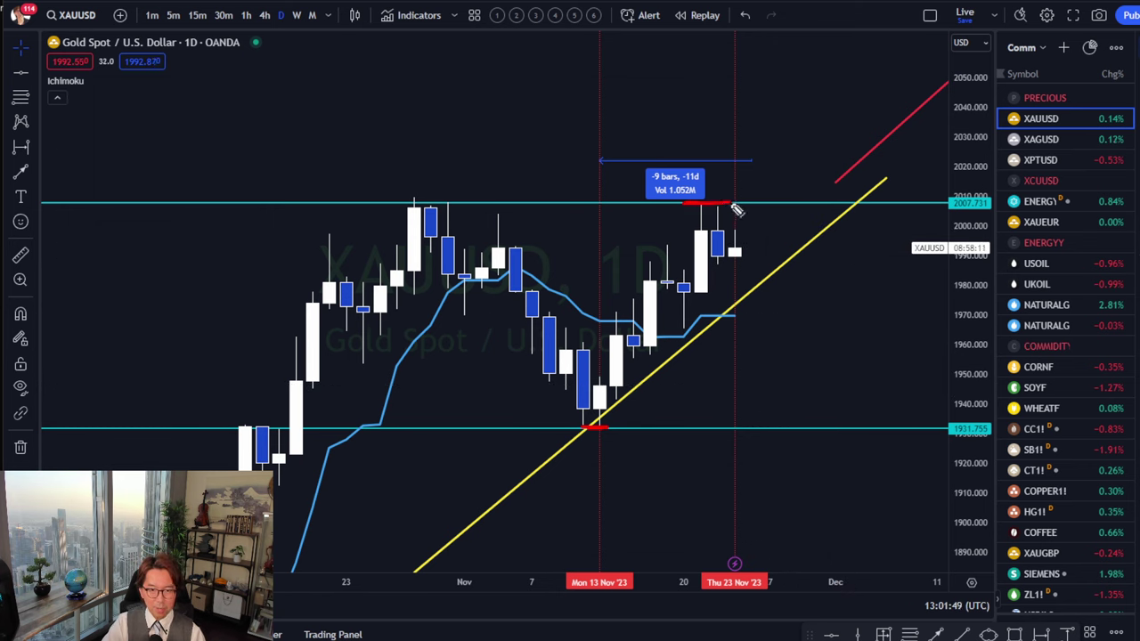
left_click_drag(722, 429, 757, 429)
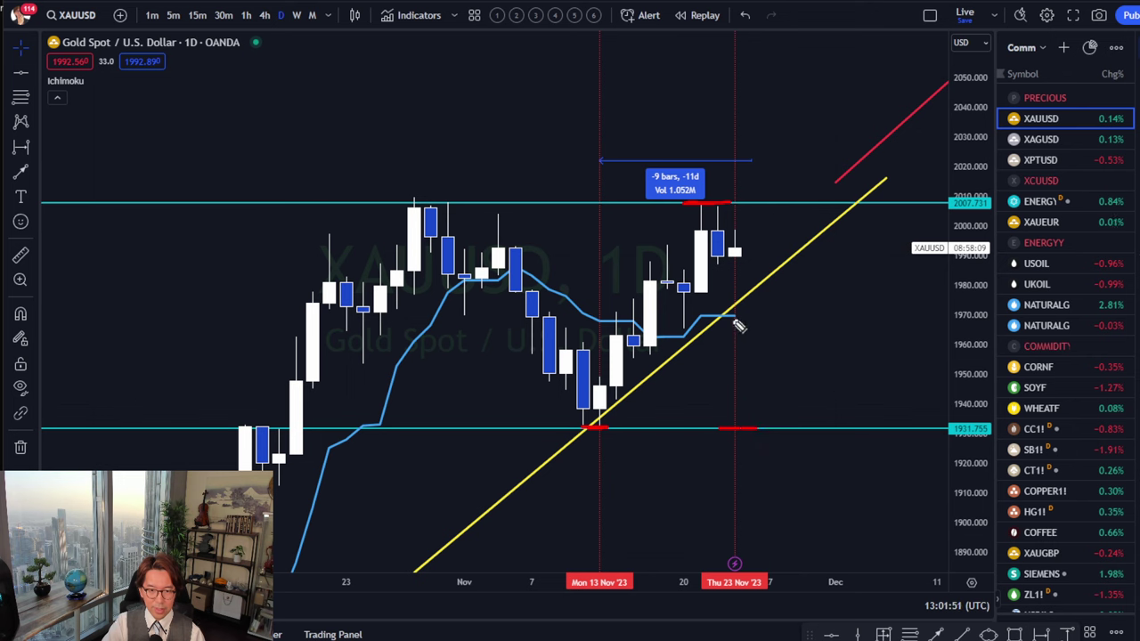
mouse_move(725, 316)
left_mouse_down()
mouse_move(809, 327)
mouse_move(840, 318)
mouse_move(858, 331)
mouse_move(853, 310)
mouse_move(876, 336)
left_mouse_up()
left_click(864, 319)
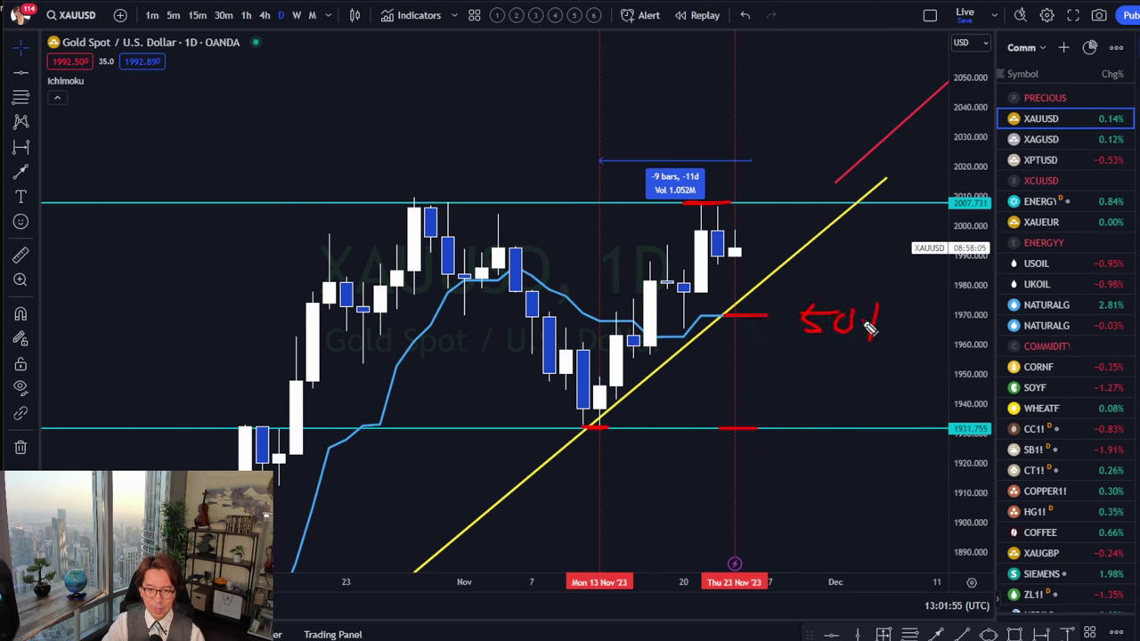
left_click(891, 327)
key("Escape")
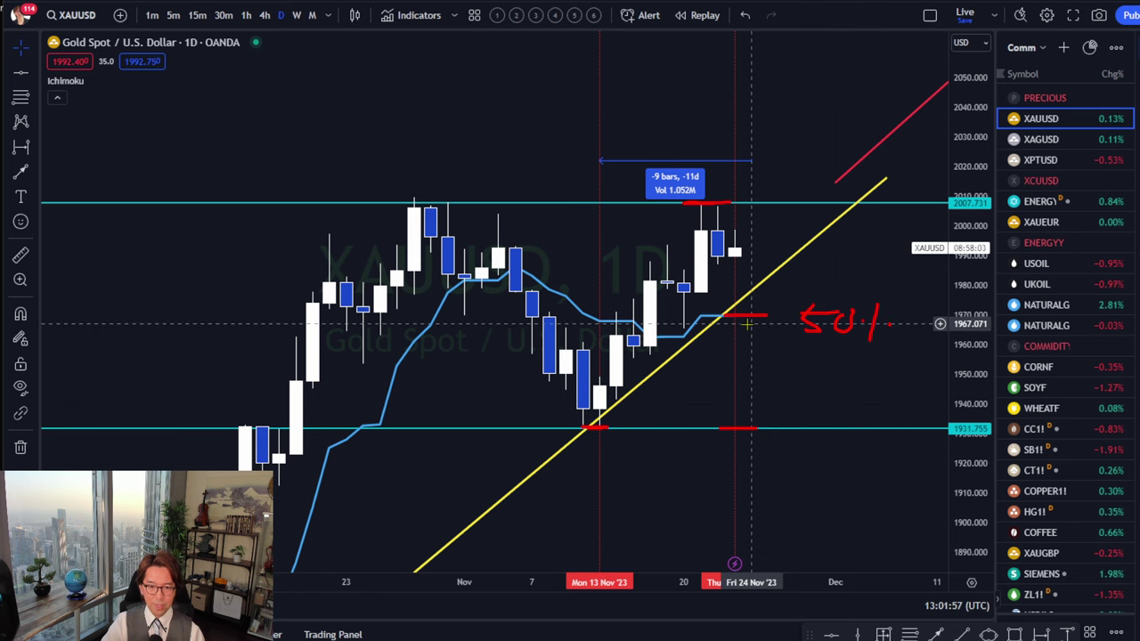
- Draw a Fibonacci retracement from 2008.196 on 16 November to 1931.755 on 6 December, circle its 0.5 level in red, and clear the red markup
left_click(909, 633)
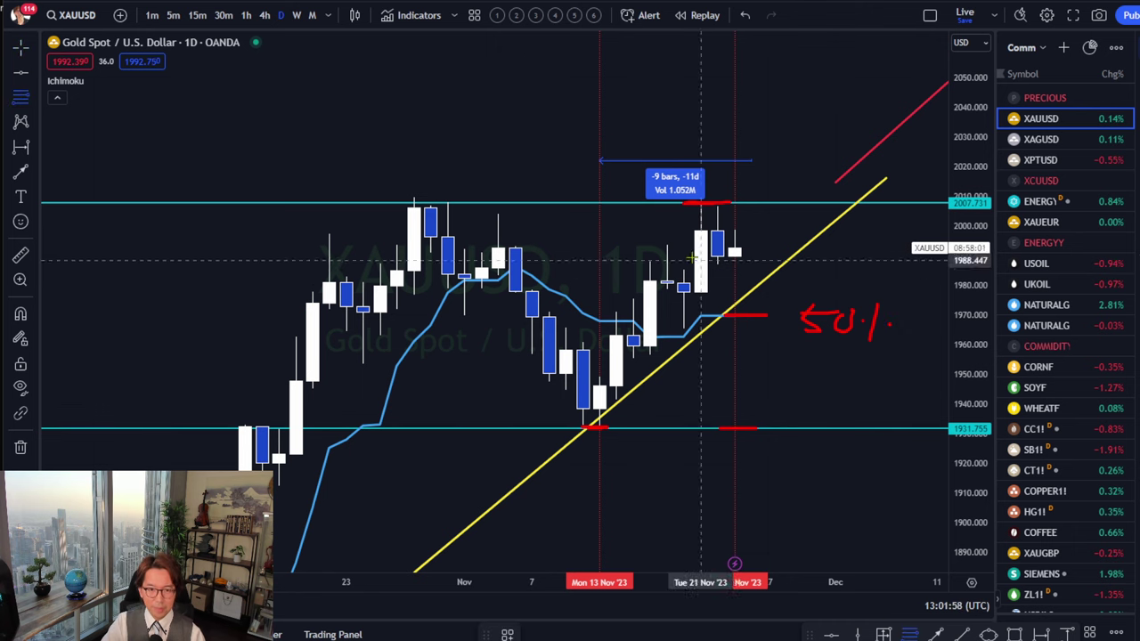
left_click(650, 202)
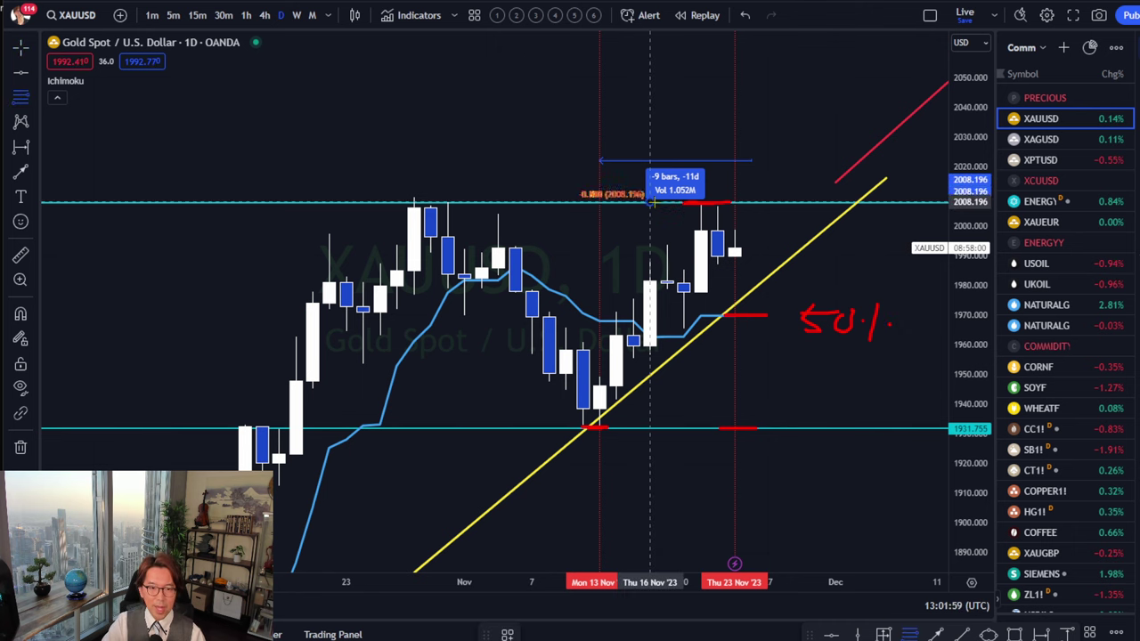
left_click(886, 429)
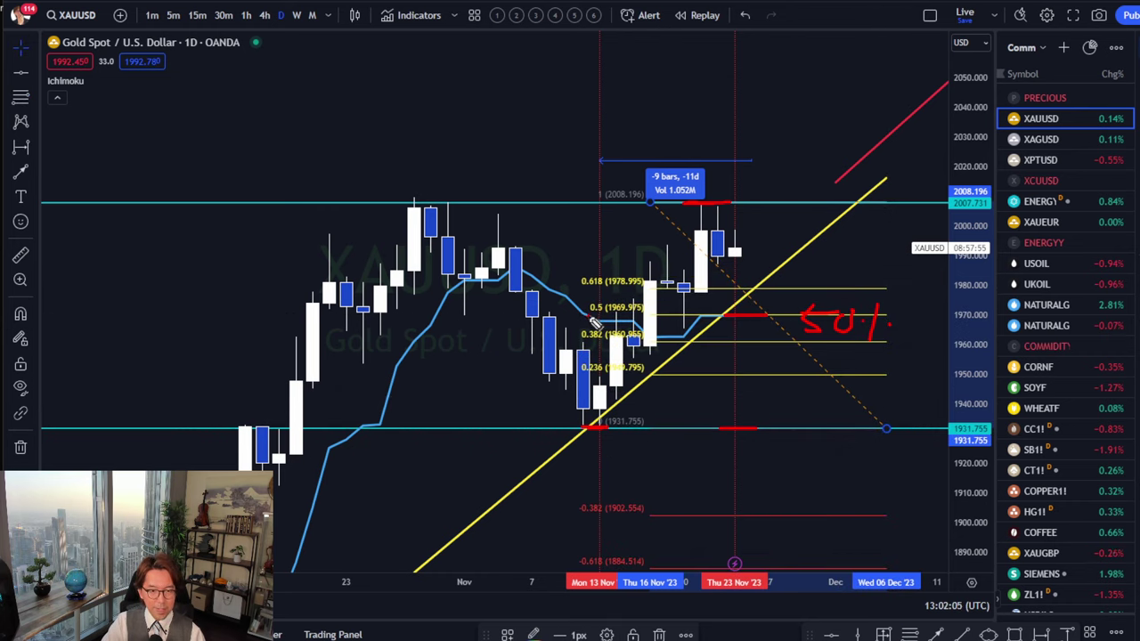
mouse_move(595, 321)
left_mouse_down()
mouse_move(640, 307)
mouse_move(577, 310)
mouse_move(614, 320)
left_mouse_up()
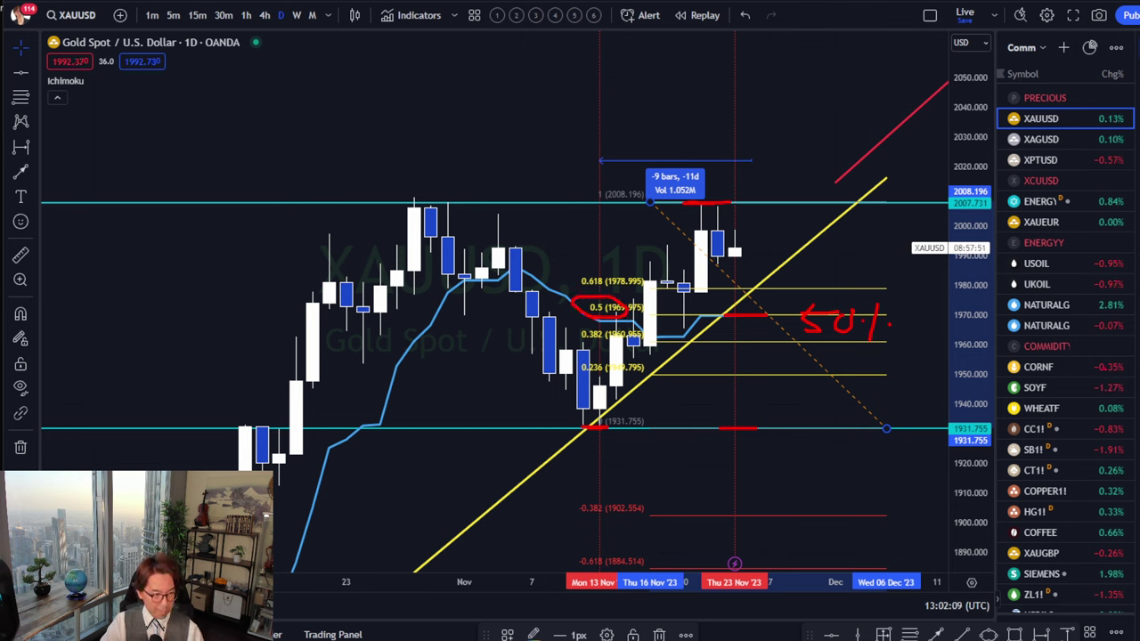
key("Escape")
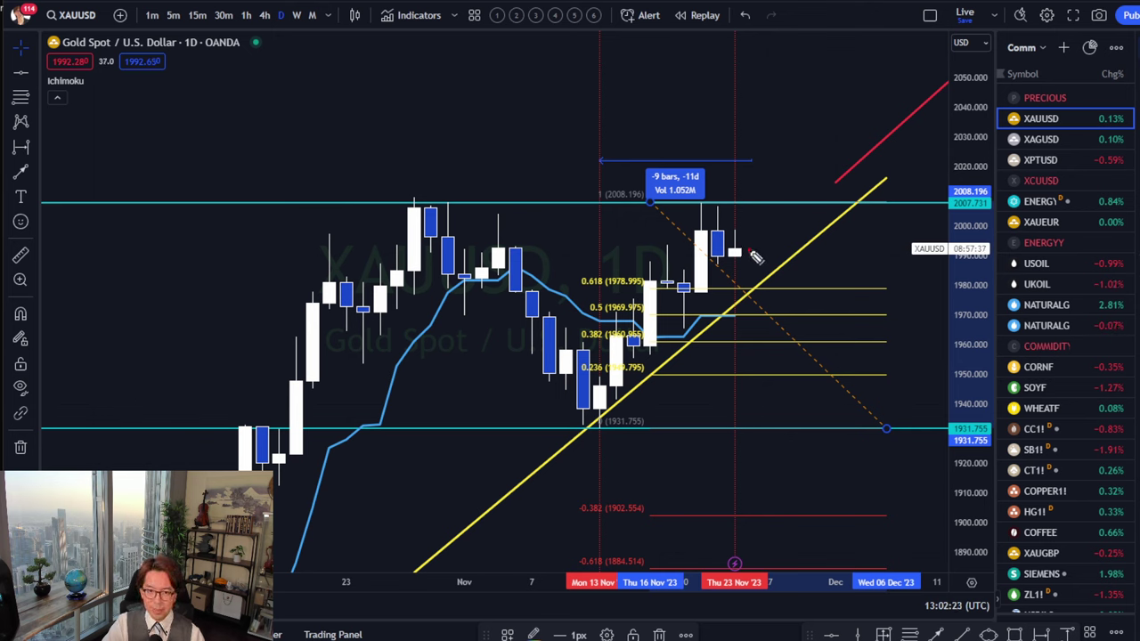
- Sketch a red candle after 23 November, and mark the 21 November high and the 13 and 14 November lows in red
mouse_move(751, 252)
left_mouse_down()
mouse_move(749, 227)
mouse_move(763, 258)
left_mouse_up()
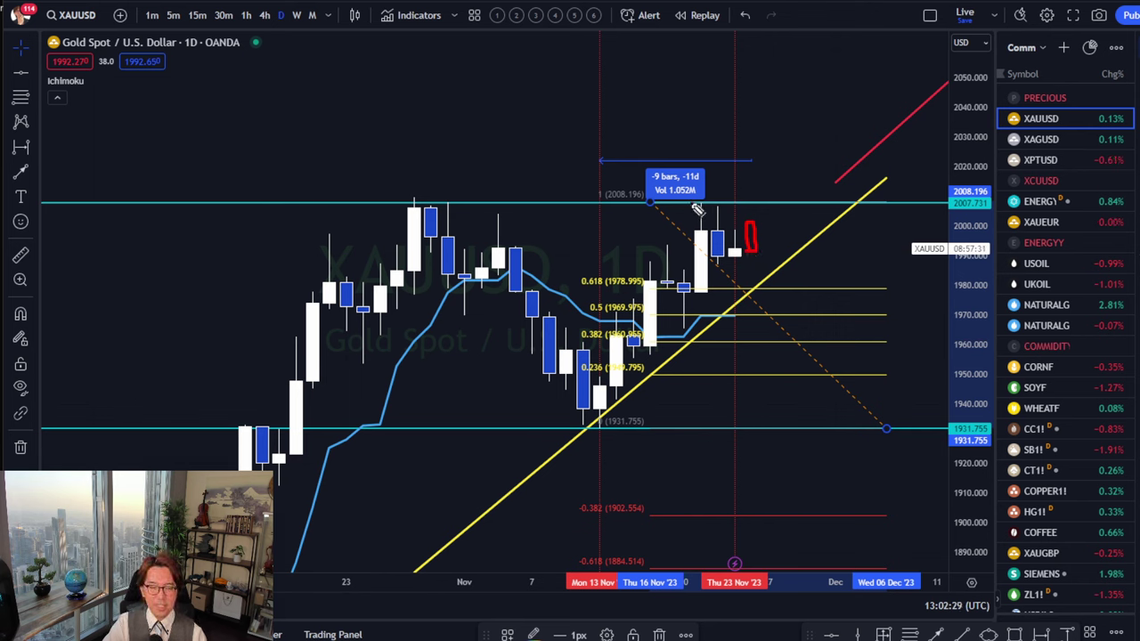
mouse_move(684, 202)
left_mouse_down()
mouse_move(720, 204)
mouse_move(689, 206)
mouse_move(701, 207)
left_mouse_up()
mouse_move(587, 428)
left_mouse_down()
mouse_move(628, 428)
mouse_move(634, 398)
mouse_move(611, 406)
left_mouse_up()
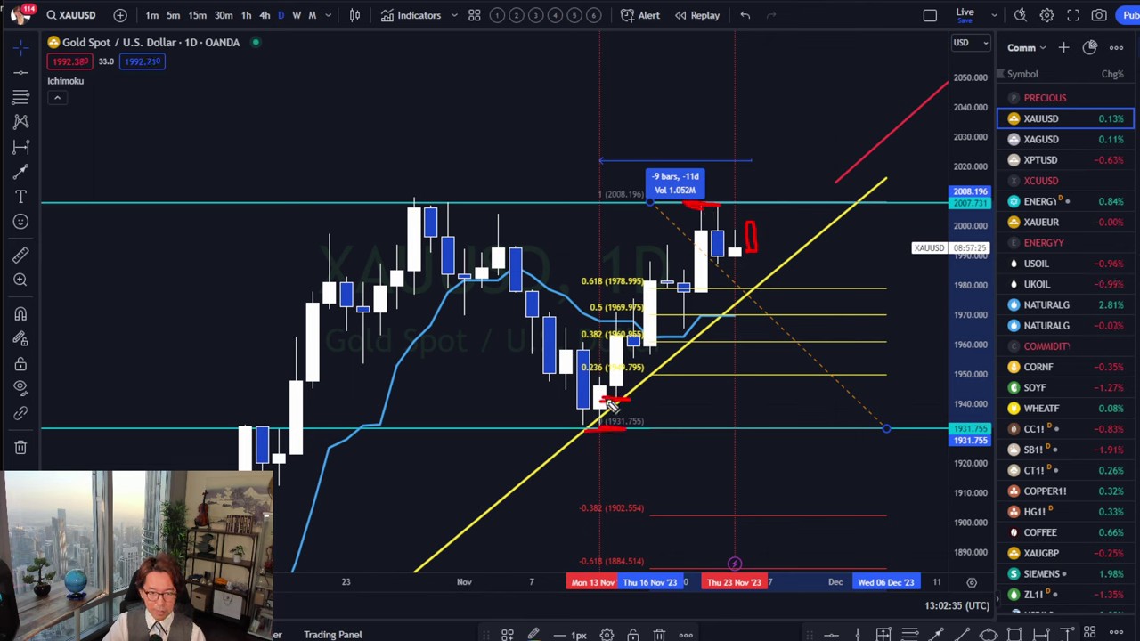
- Move the 13 November vertical line to 14 November, and add a horizontal line at 1940.584 near that candle's low
key("ctrl+shift+2")
left_click_drag(599, 250, 612, 285)
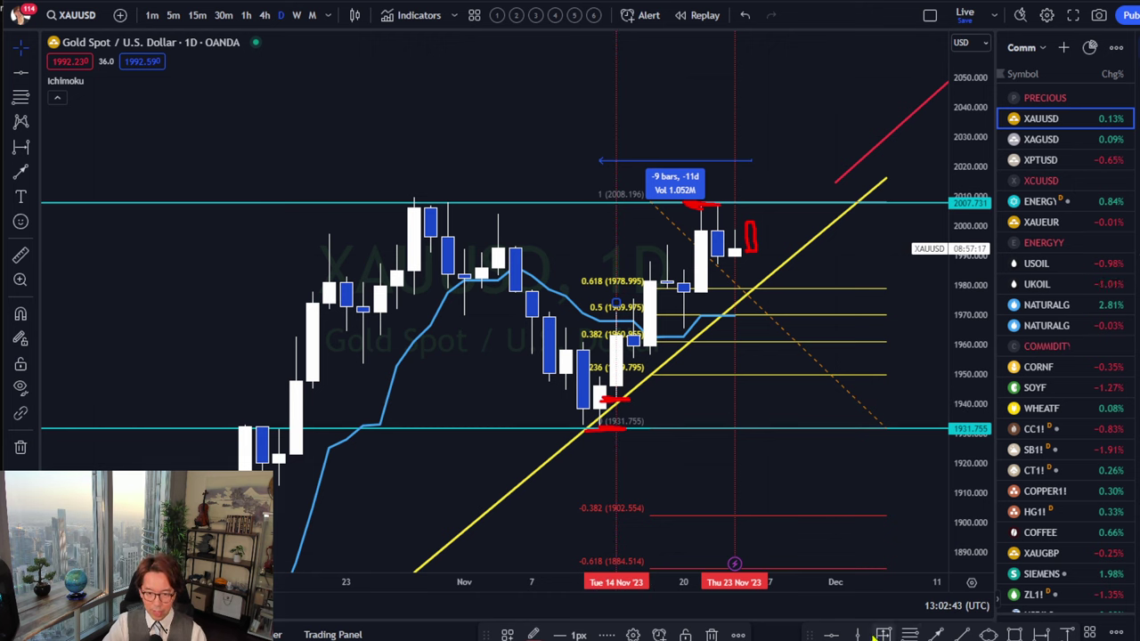
left_click(832, 634)
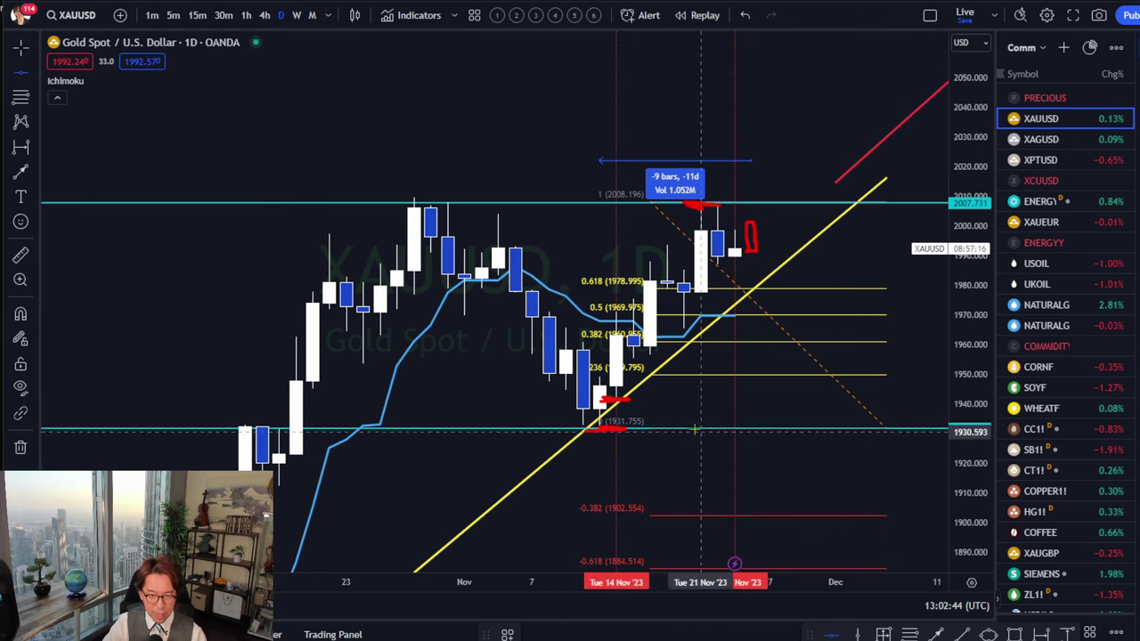
left_click(650, 402)
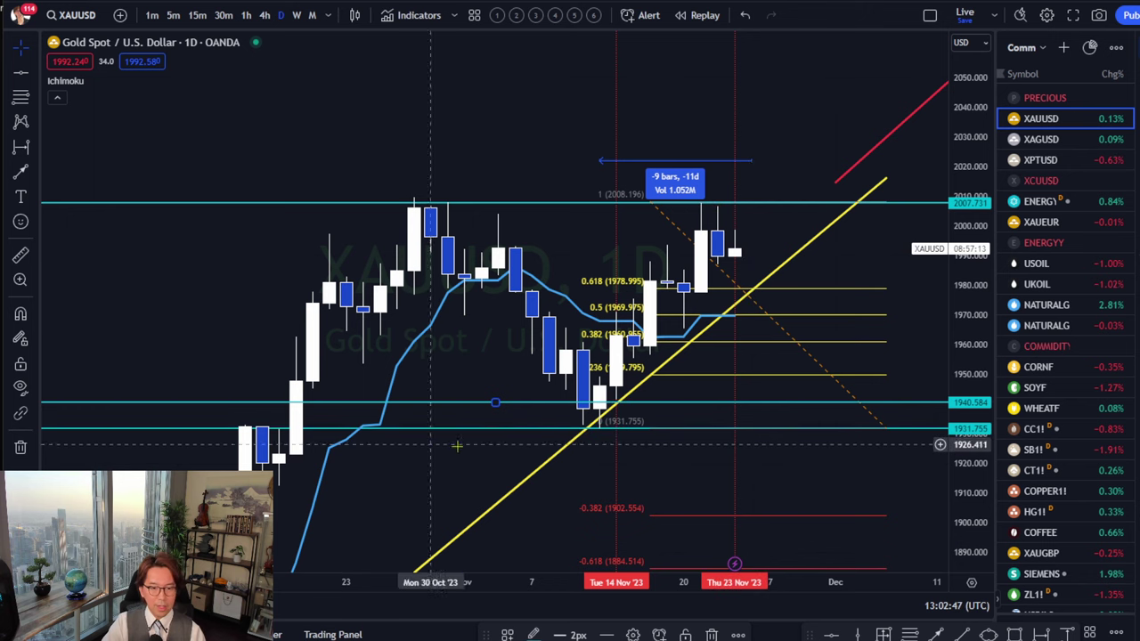
- Move the Fibonacci retracement's lower anchor up to 1940.351, and add a vertical line at 24 November
left_click(877, 425)
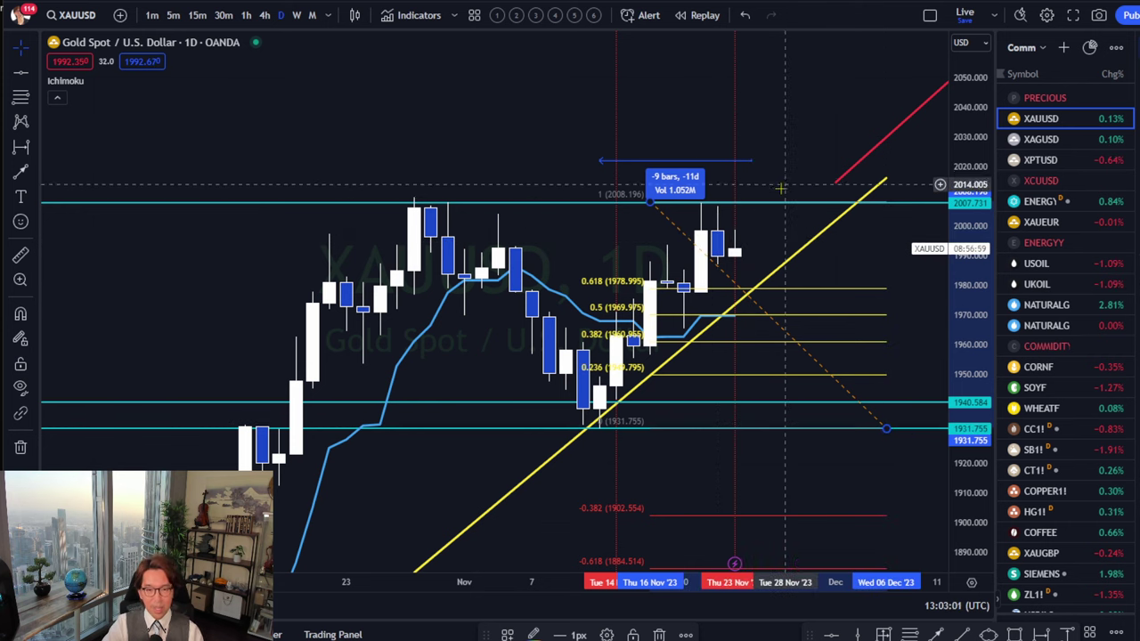
left_click_drag(884, 432, 885, 402)
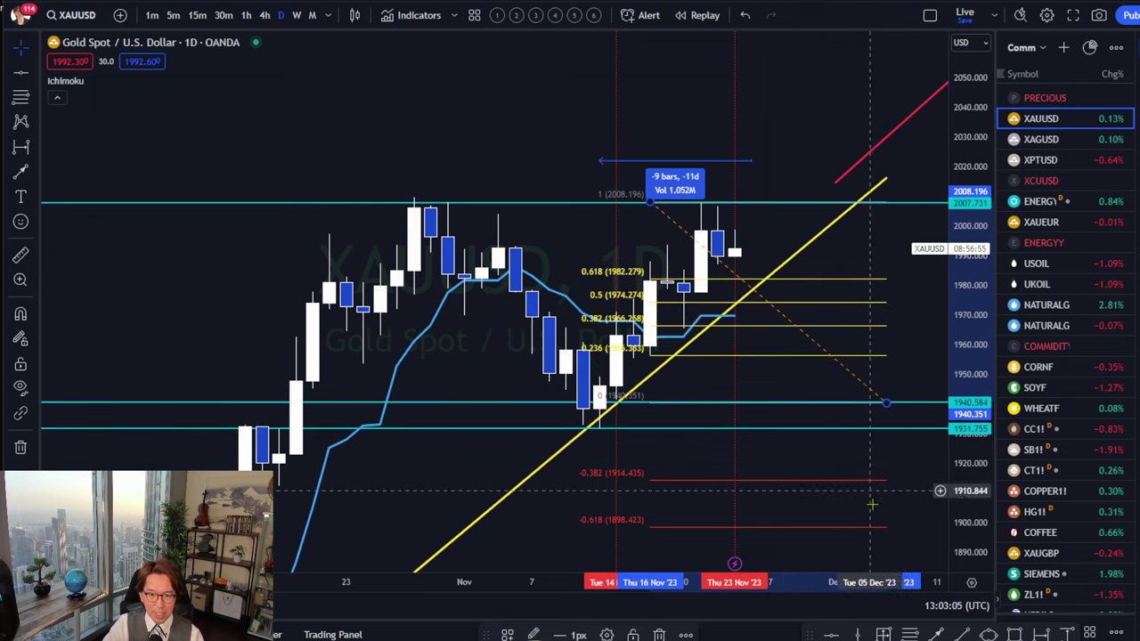
left_click(953, 634)
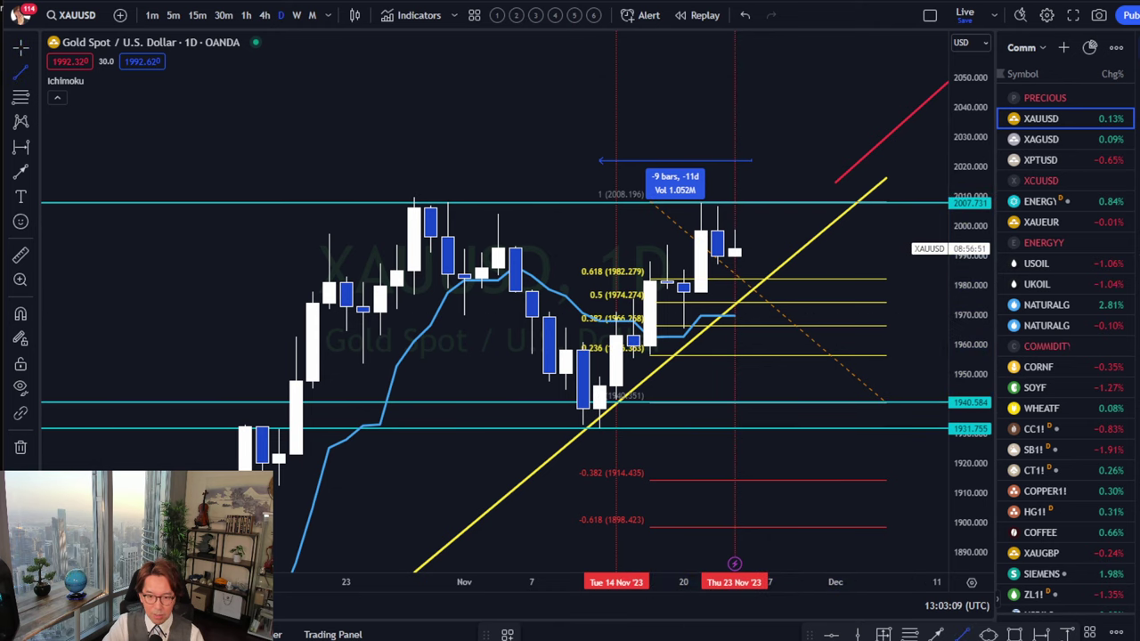
left_click(747, 322)
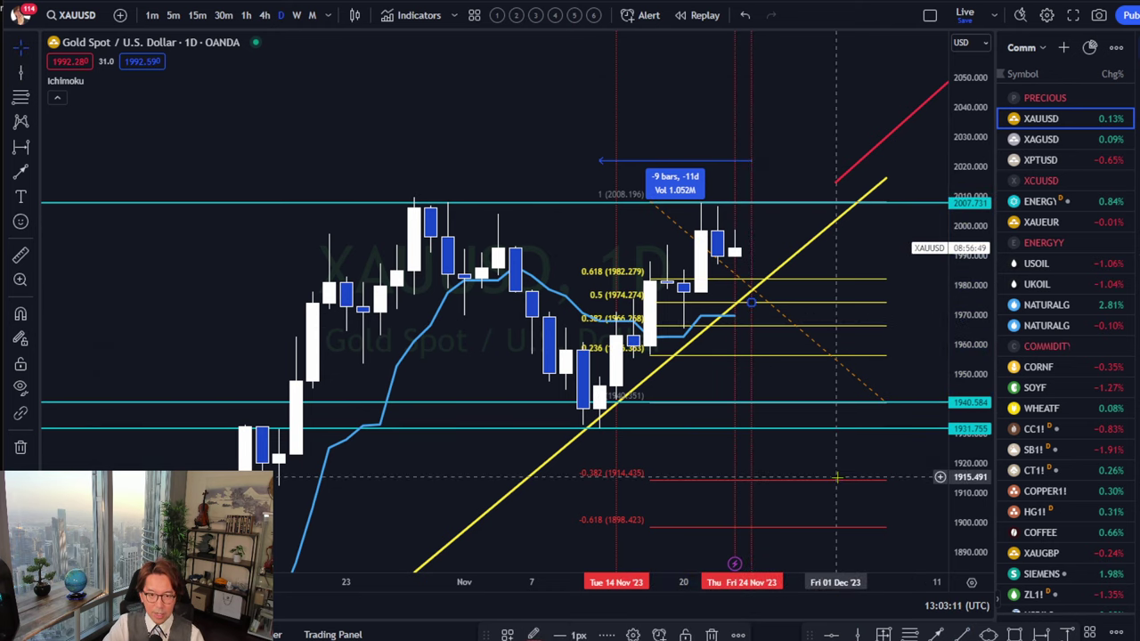
- Delete the vertical lines at 14 and 23 November and the nine-bar count arrow above the candles
key("Delete")
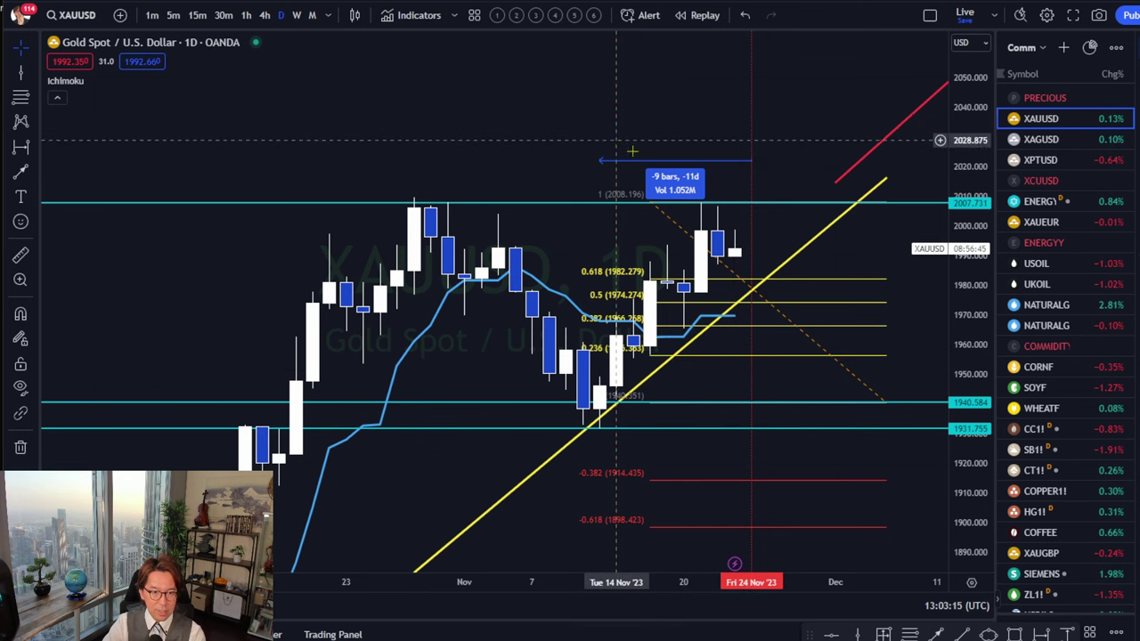
left_click(664, 171)
key("Delete")
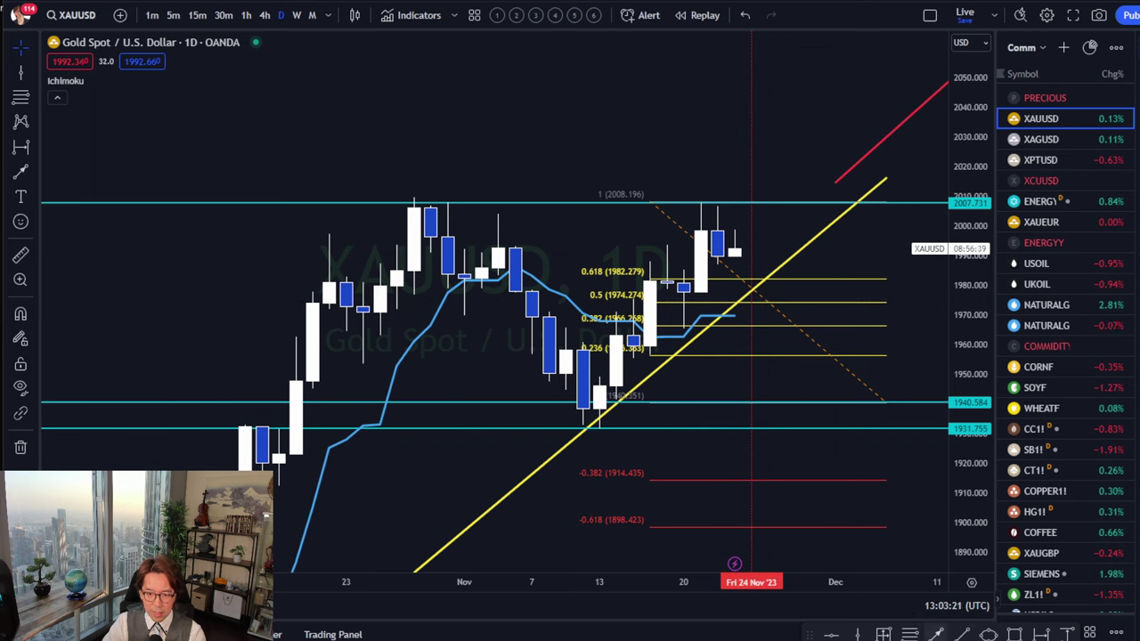
- Draw a one-bar trend line from the Conversion Line's end on 23 November to the Fibonacci 0.5 level on 24 November
left_click(961, 635)
left_click(736, 314)
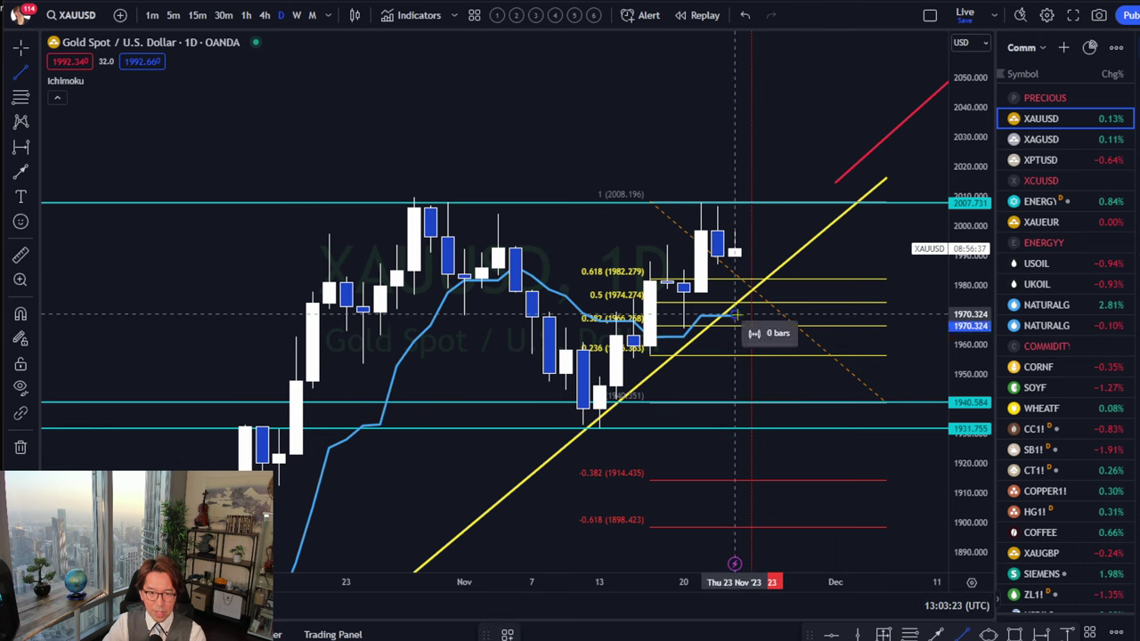
left_click(751, 304)
- Delete the Fibonacci retracement and the 24 November vertical line, and align the short trend line's start with the Conversion Line's end
left_click(786, 327)
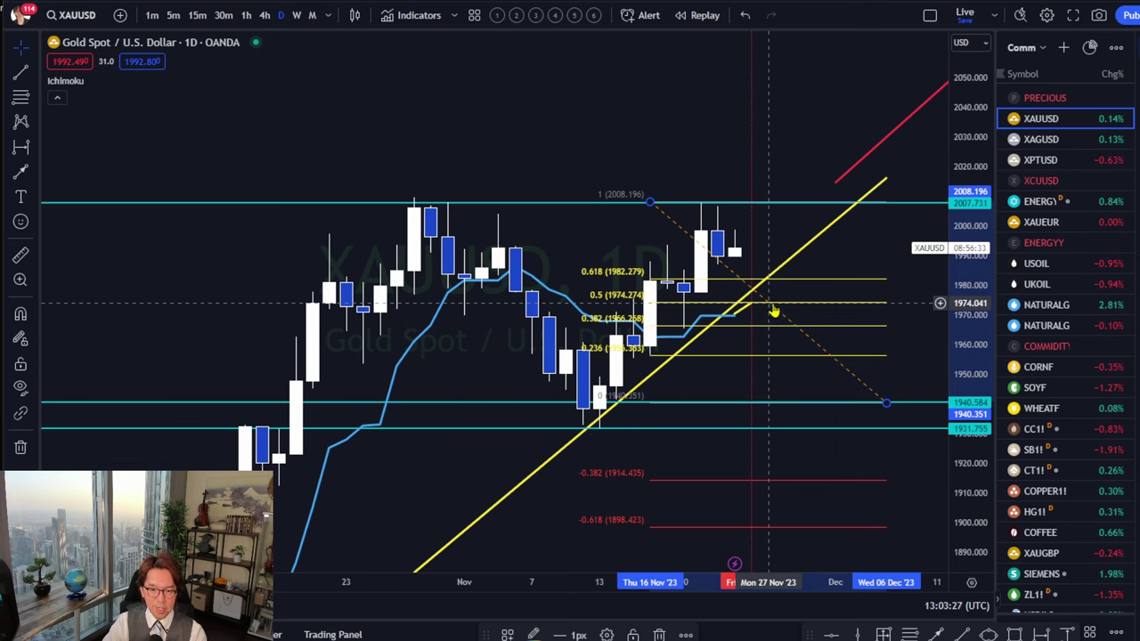
key("Delete")
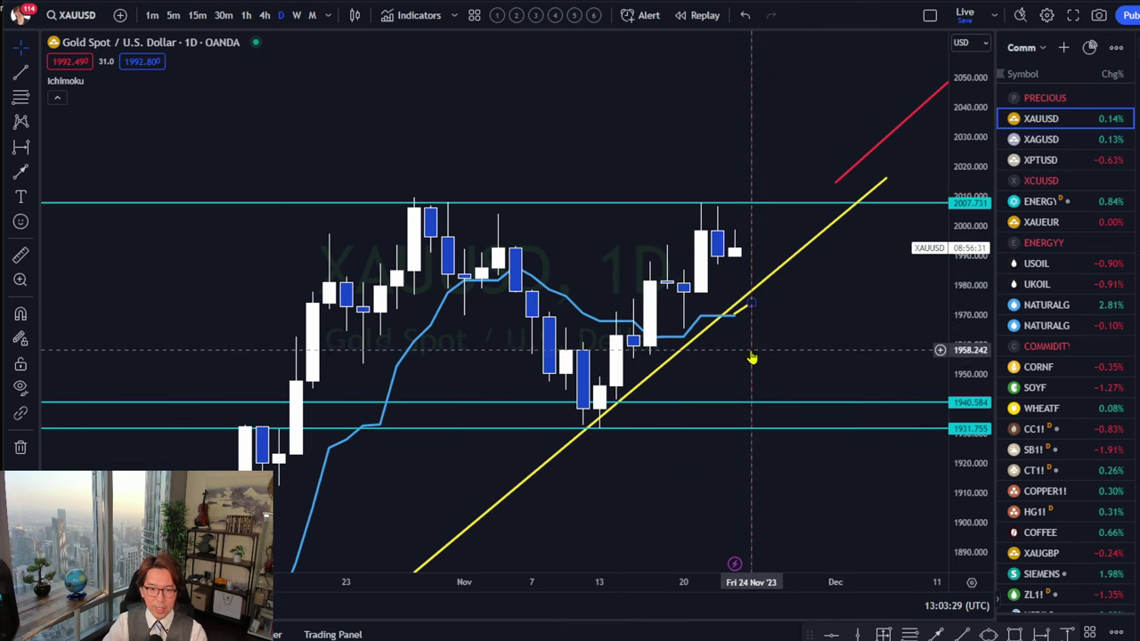
left_click(752, 356)
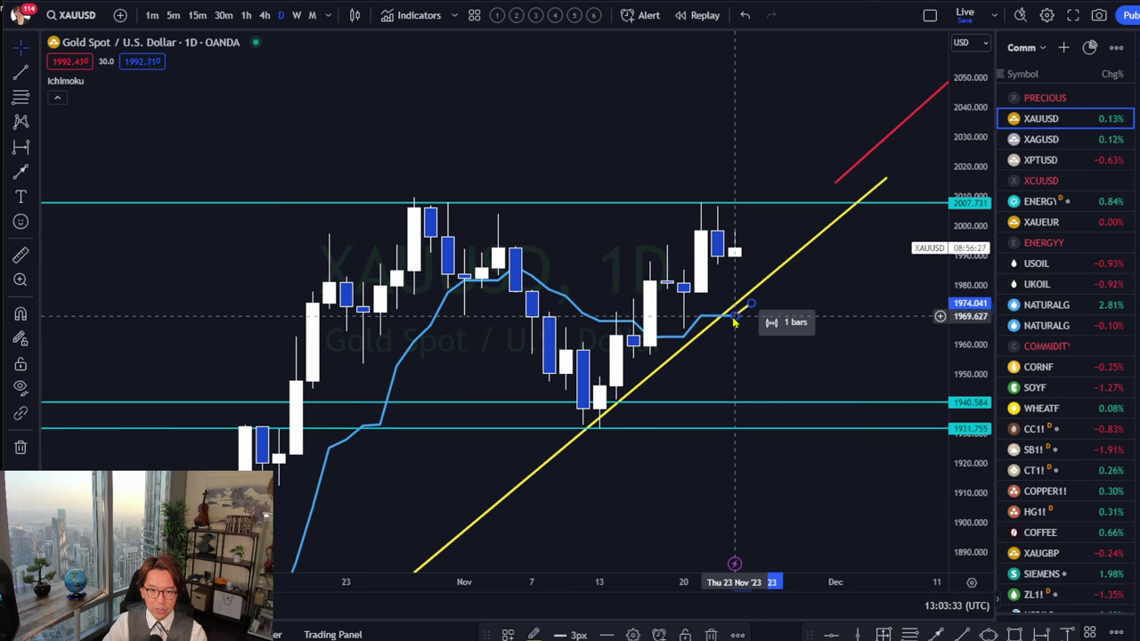
left_click(734, 317)
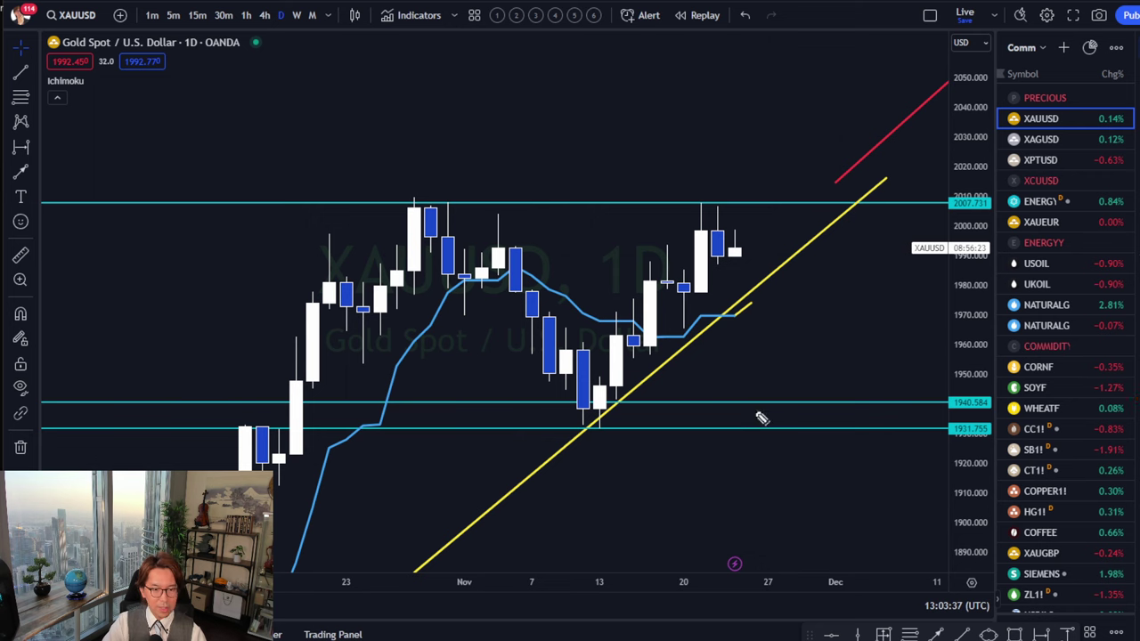
- Mark the lows of the 13 and 14 November candles and the 21 November high with red strokes
mouse_move(574, 428)
left_mouse_down()
mouse_move(638, 428)
mouse_move(650, 405)
left_mouse_up()
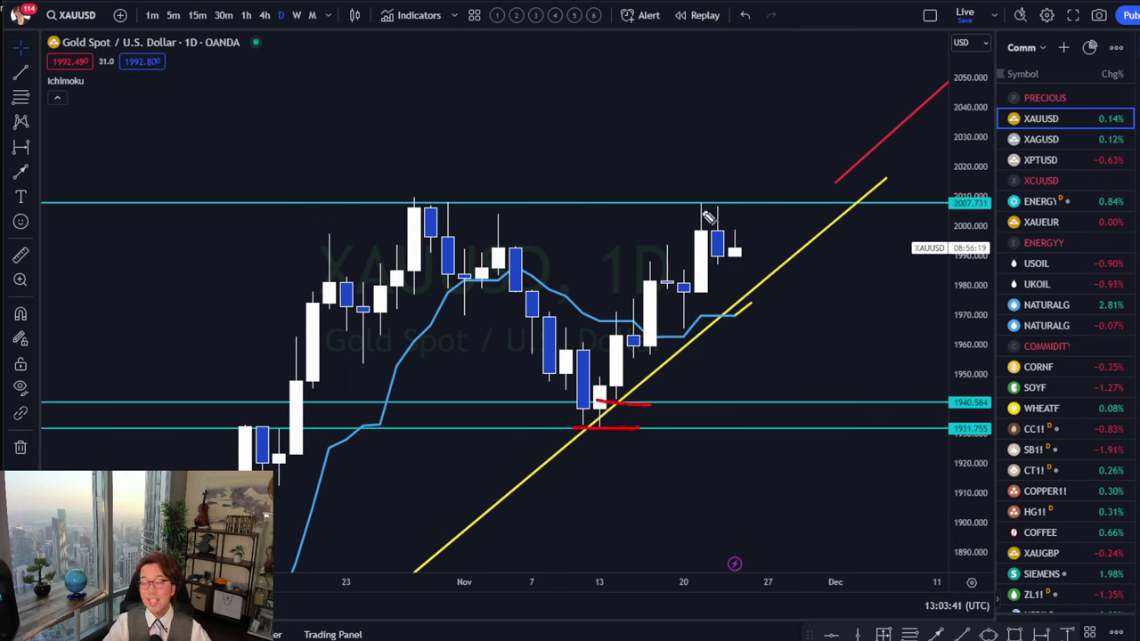
left_click_drag(679, 203, 730, 203)
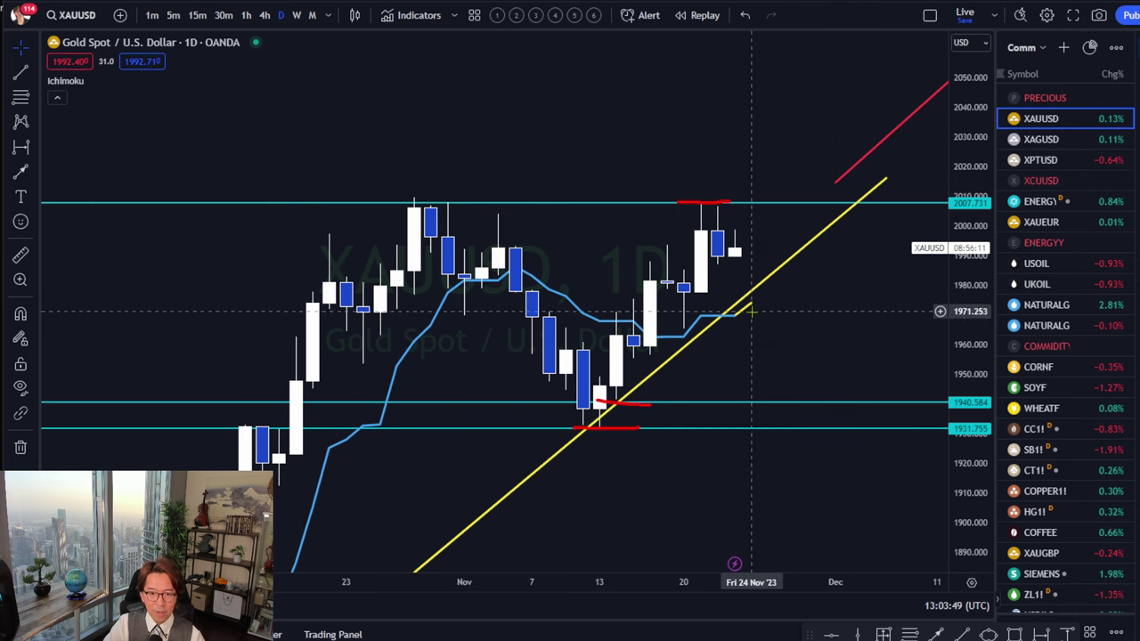
- Show the Ichimoku indicator's Base Line, Lagging Span, Lead 1, Lead 2 and Plots Background on the chart
mouse_move(60, 88)
left_click(115, 80)
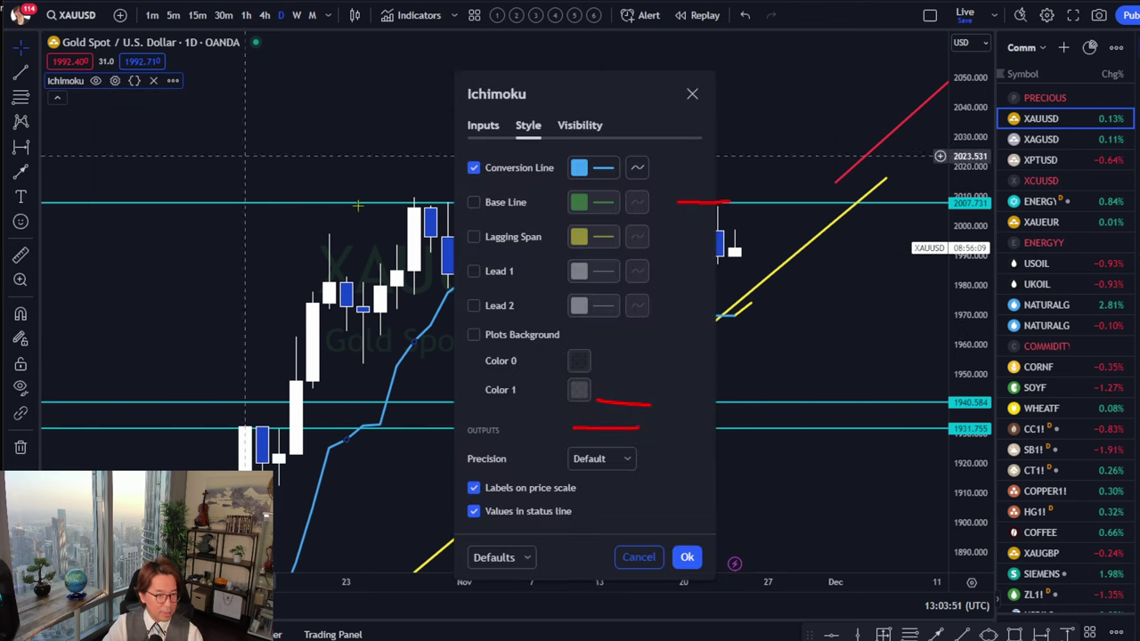
left_click(475, 203)
left_click(475, 237)
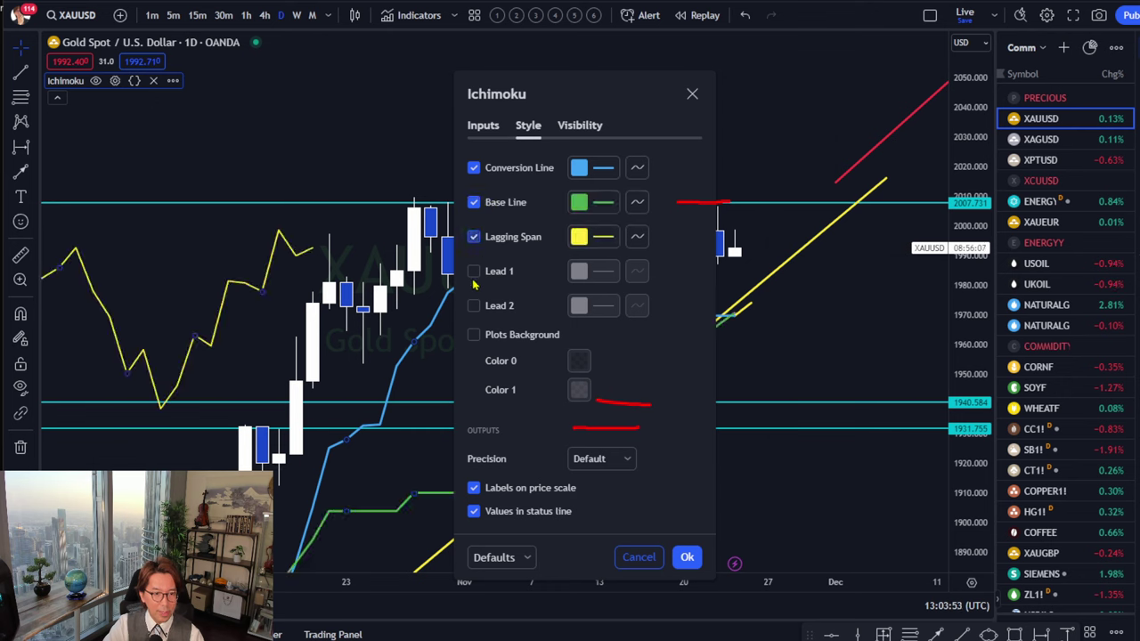
left_click(475, 273)
left_click(474, 306)
left_click(474, 334)
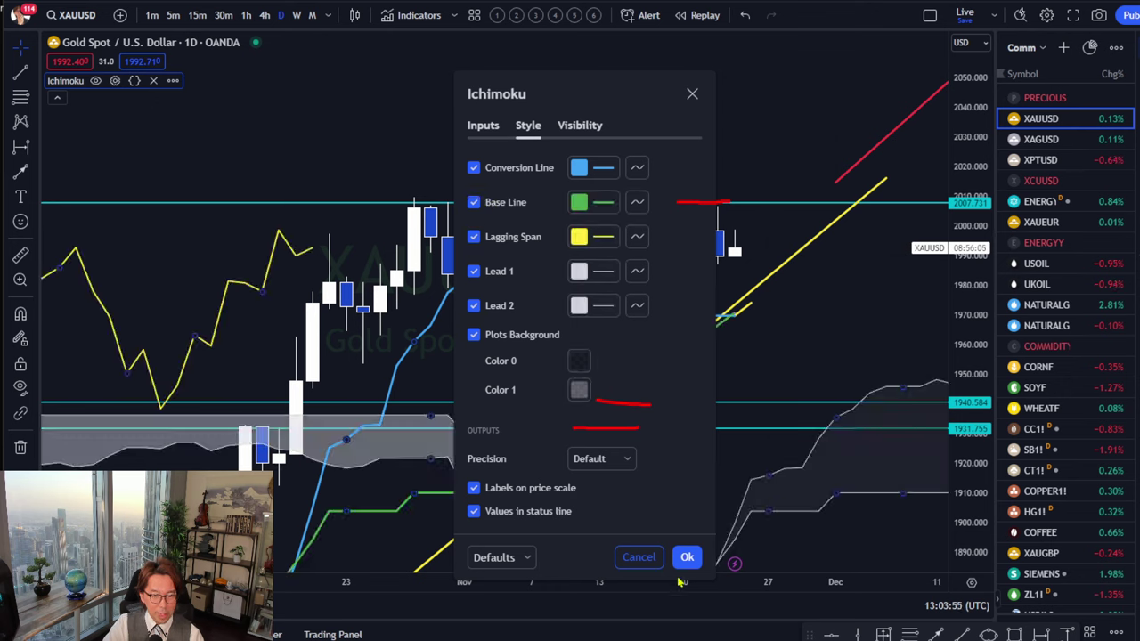
left_click(687, 557)
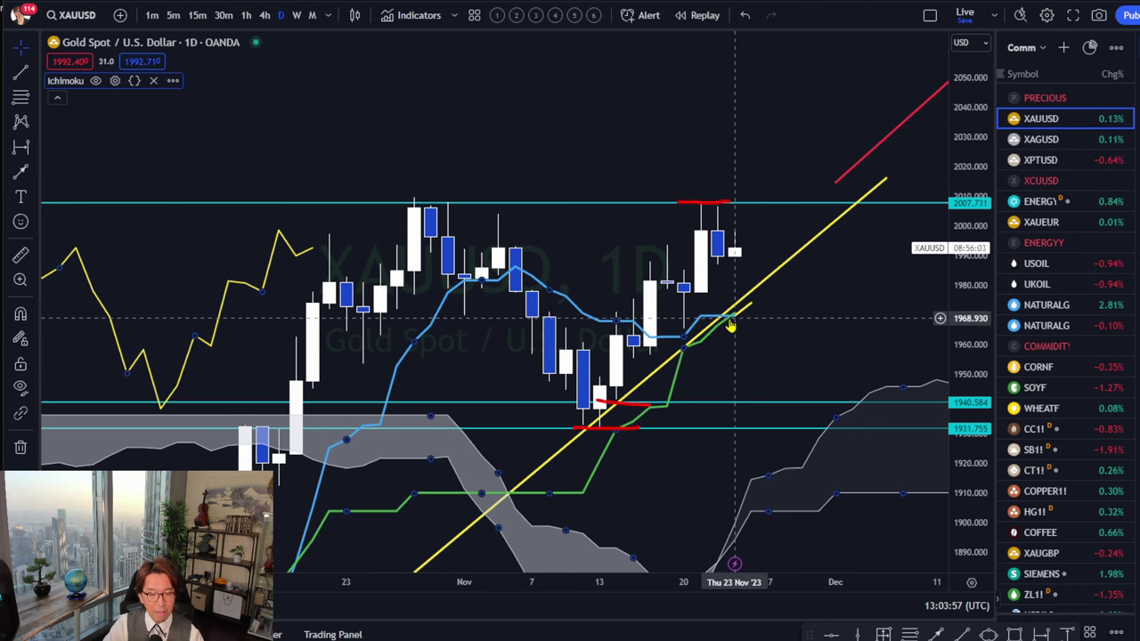
- Examine the Base Line, Lagging Span and cloud around the November candles
left_click(739, 313)
left_click(748, 326)
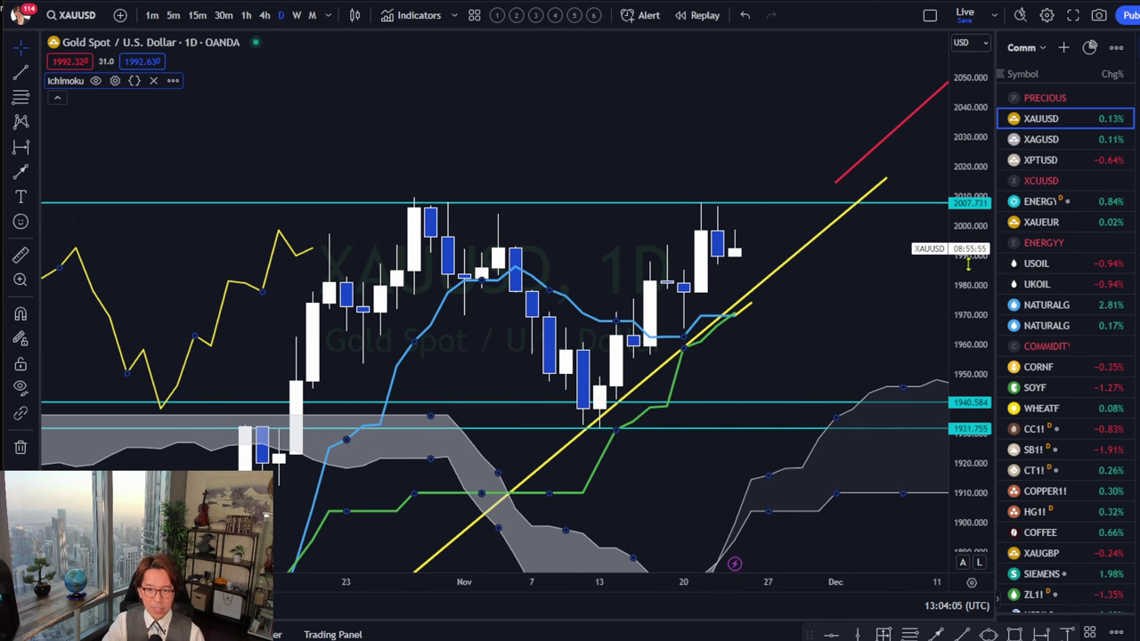
left_click_drag(971, 238, 970, 347)
left_click_drag(818, 303, 862, 261)
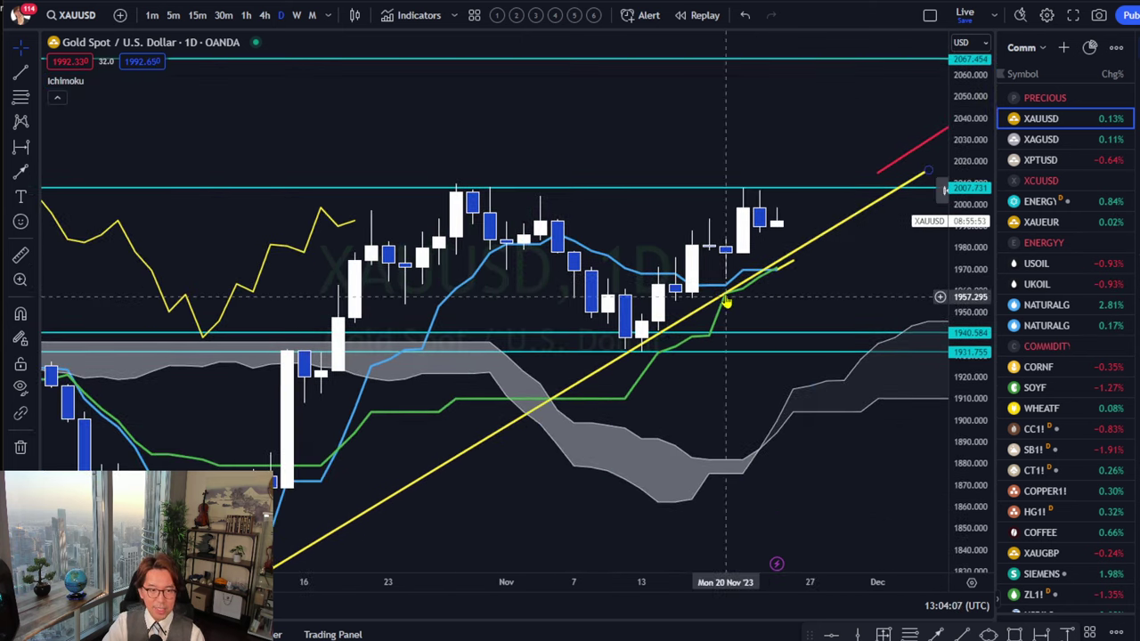
left_click_drag(791, 298, 777, 297)
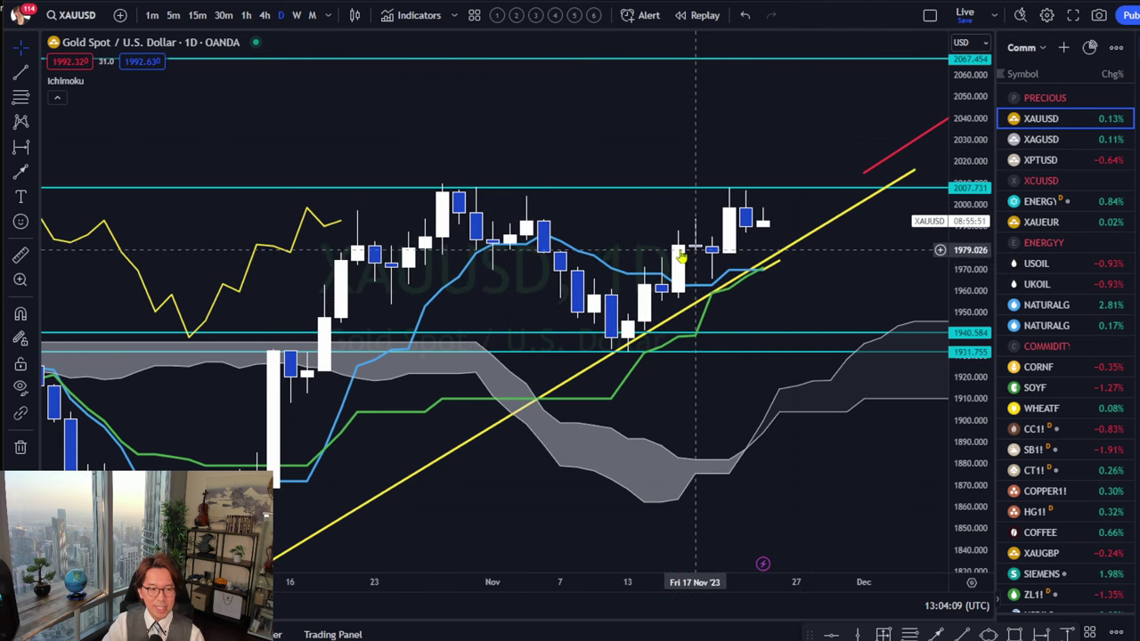
left_click(780, 261)
key("Escape")
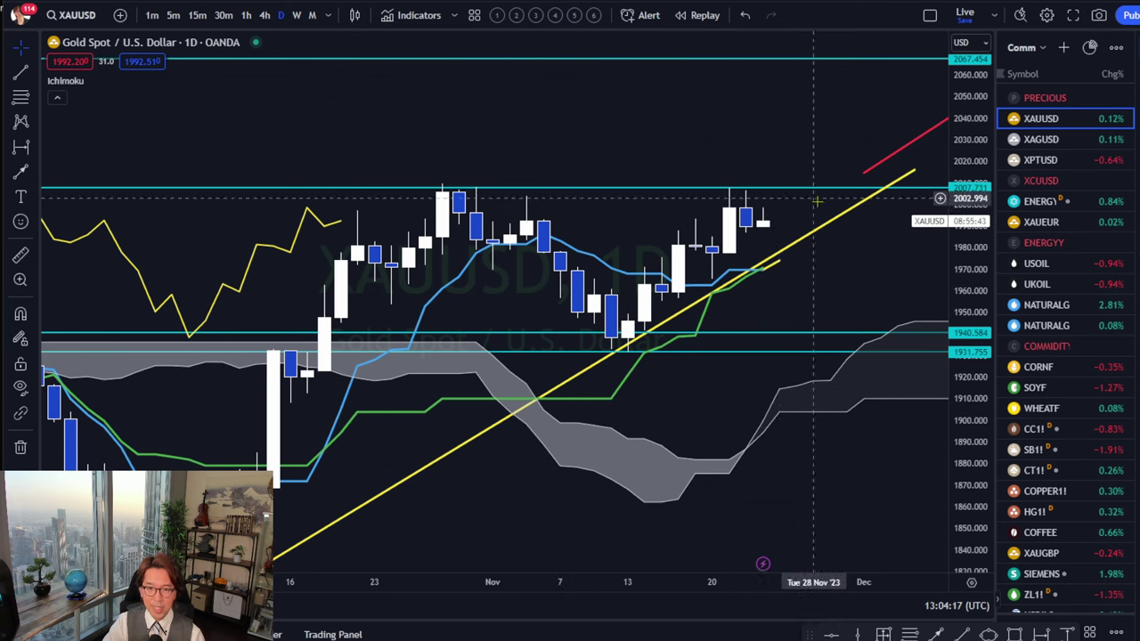
- Draw a nearly flat one-bar trend line from the Base Line's end at 1970.291 on 23 November to 24 November
left_click_drag(956, 354, 959, 203)
left_click_drag(869, 280, 848, 299)
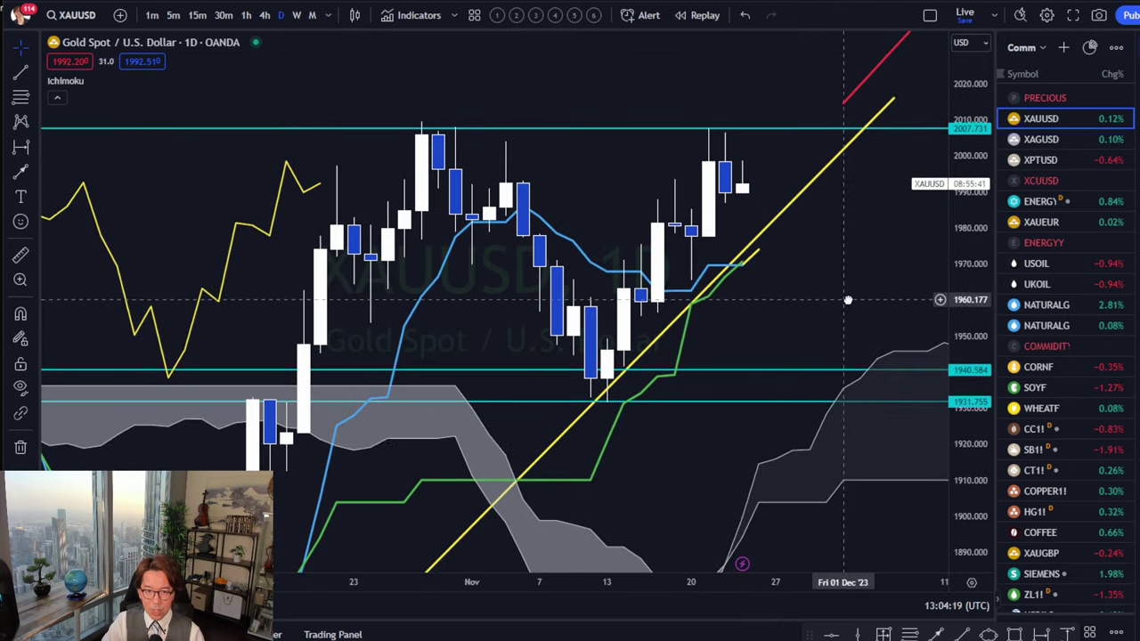
left_click_drag(967, 406, 960, 276)
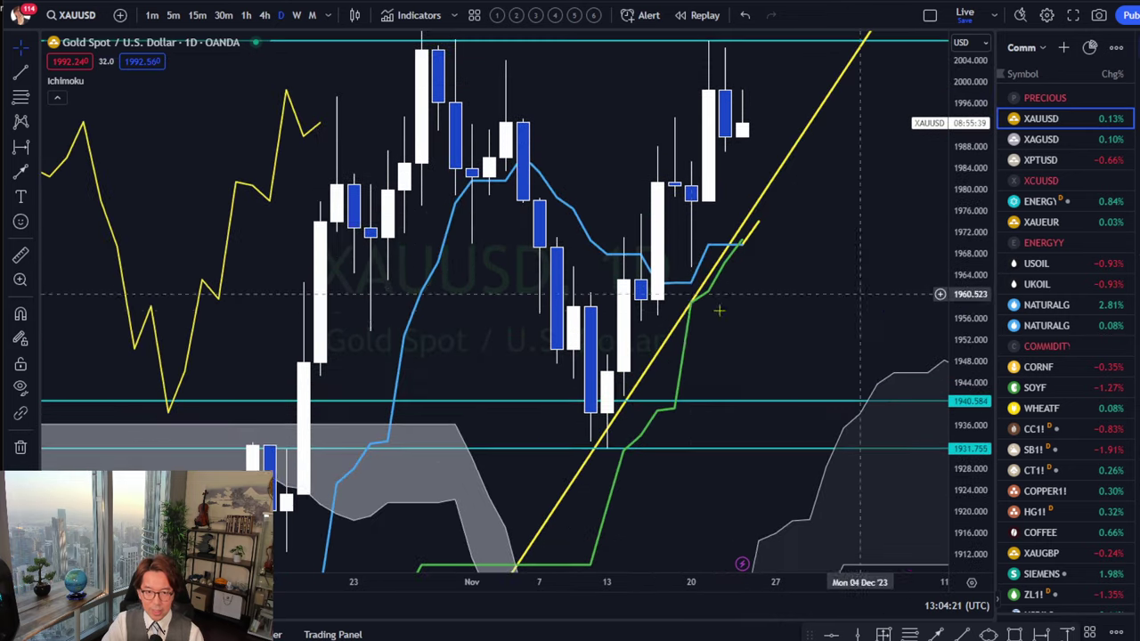
left_click_drag(691, 328, 716, 359)
left_click_drag(673, 585, 300, 585)
left_click_drag(500, 335, 667, 359)
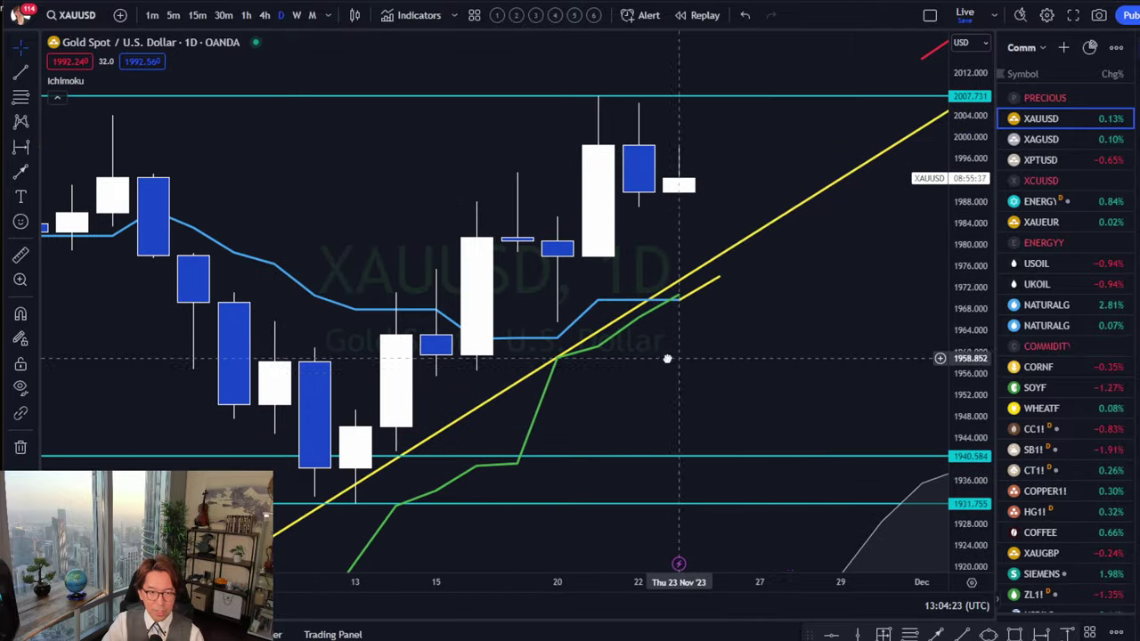
left_click(679, 296, "shift")
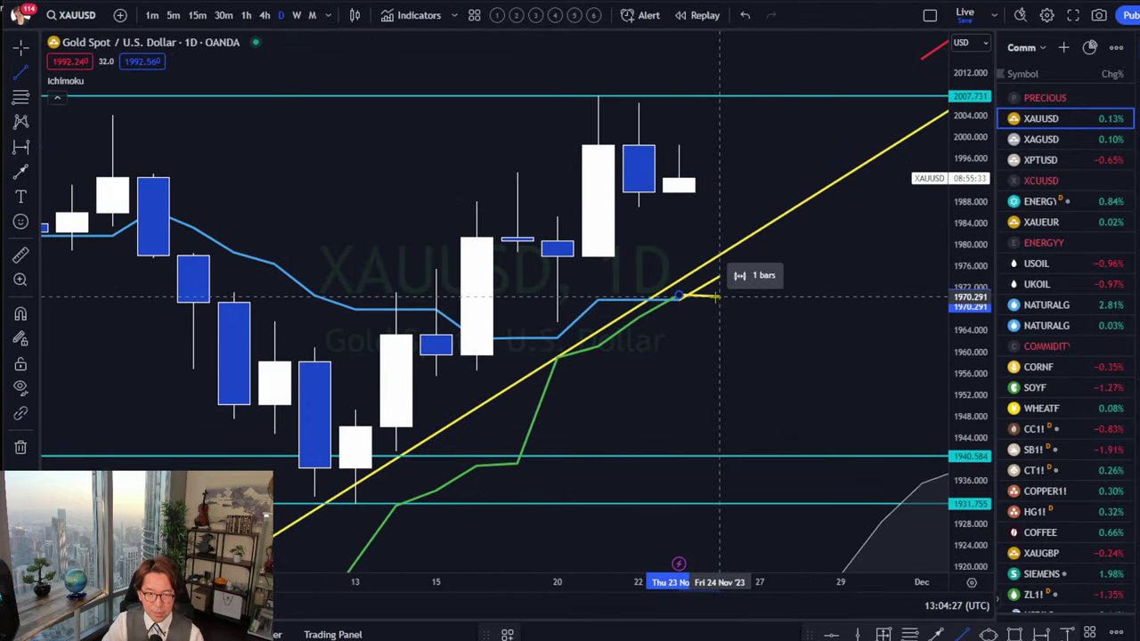
left_click(718, 295)
left_click(717, 332)
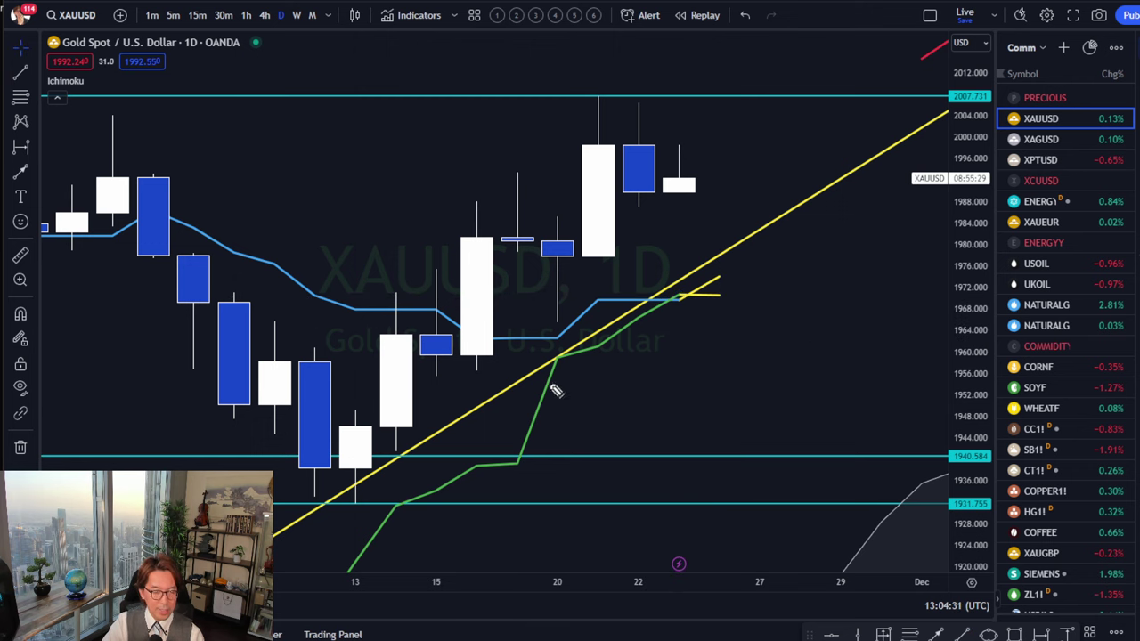
- Label the green Base Line "K" and the blue Conversion Line "T" in red handwriting with pointer strokes
mouse_move(549, 385)
left_mouse_down()
mouse_move(632, 412)
mouse_move(664, 455)
left_mouse_up()
left_click_drag(691, 408, 695, 454)
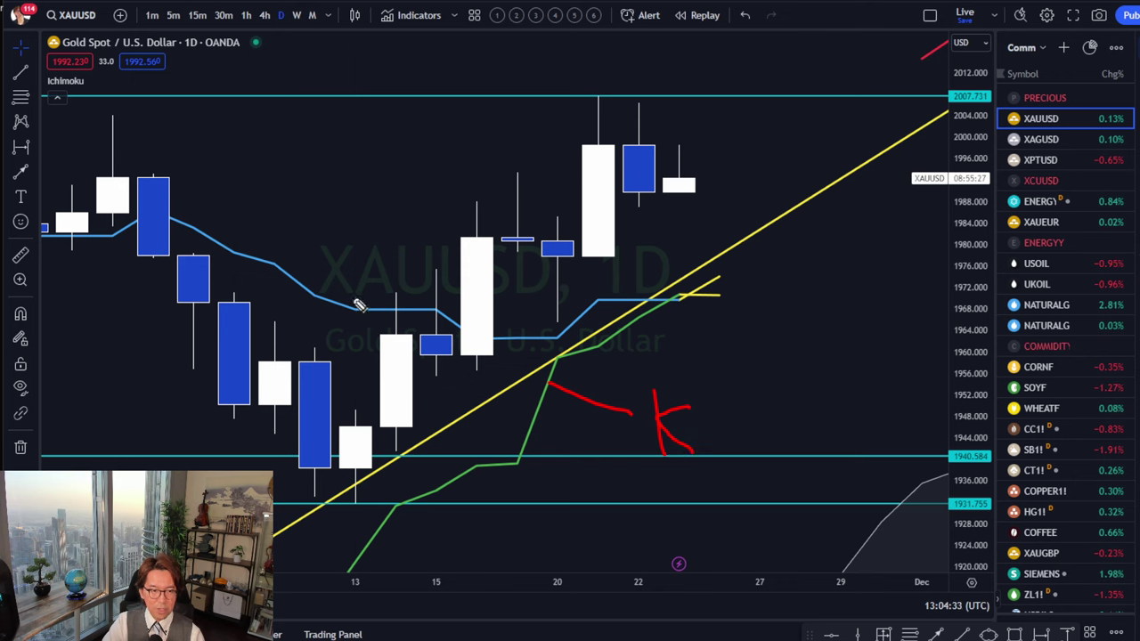
left_click_drag(355, 304, 383, 233)
mouse_move(350, 189)
left_mouse_down()
mouse_move(450, 178)
mouse_move(405, 237)
left_mouse_up()
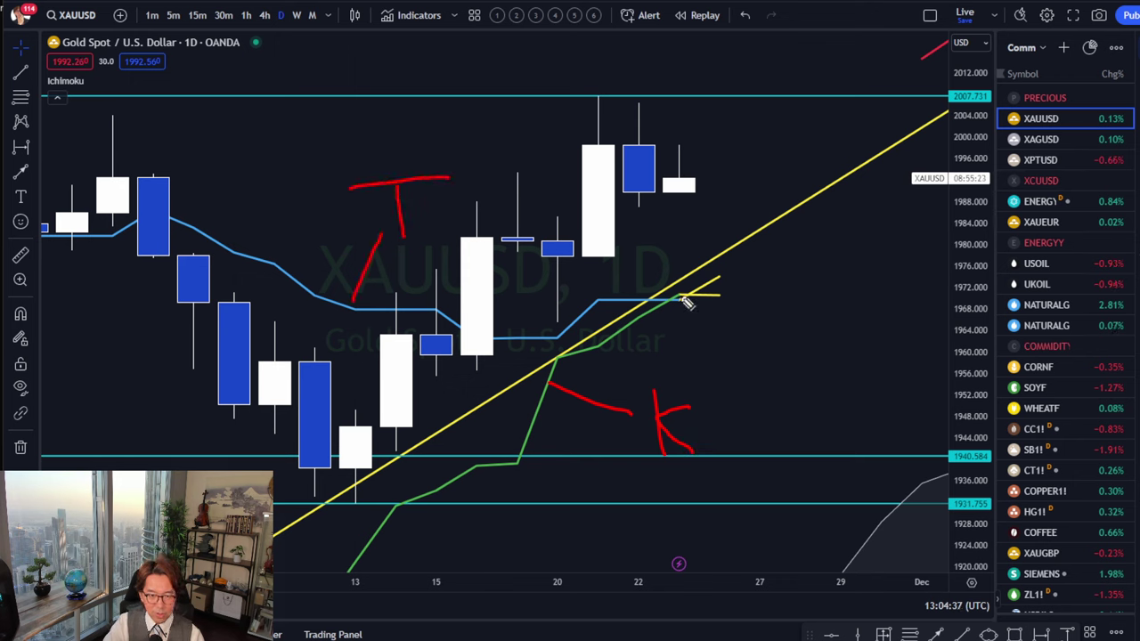
- Trace the two short yellow extensions in red, sketch a long red candle after 23 November, and clear the red markup
mouse_move(681, 296)
left_mouse_down()
mouse_move(717, 298)
mouse_move(703, 292)
mouse_move(718, 283)
left_mouse_up()
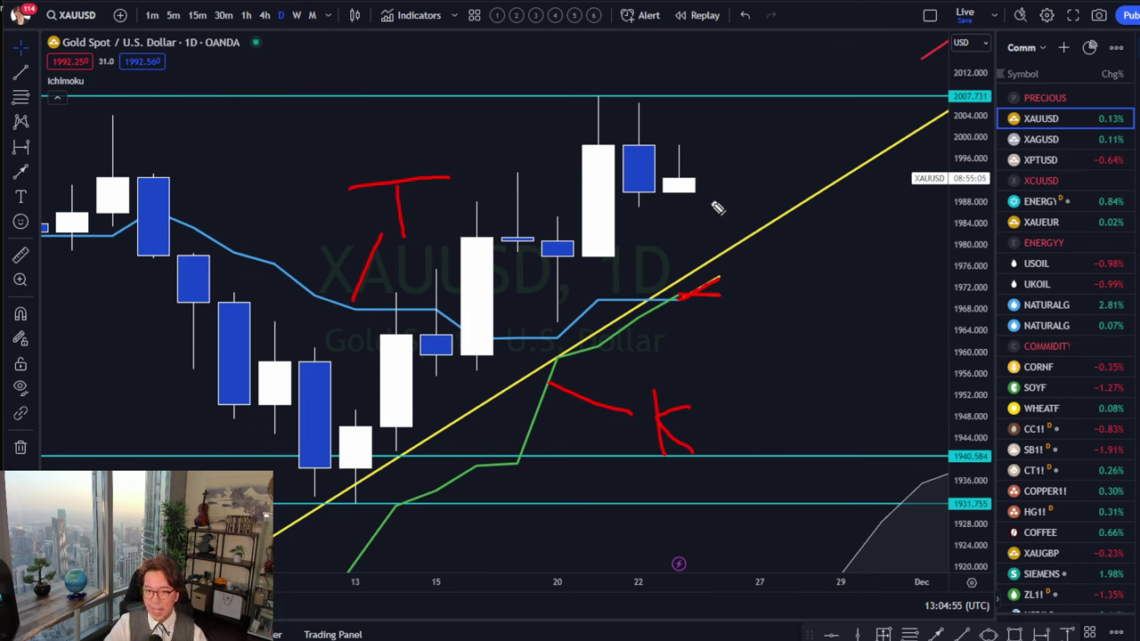
mouse_move(709, 191)
left_mouse_down()
mouse_move(726, 552)
mouse_move(750, 530)
mouse_move(737, 232)
mouse_move(704, 198)
left_mouse_up()
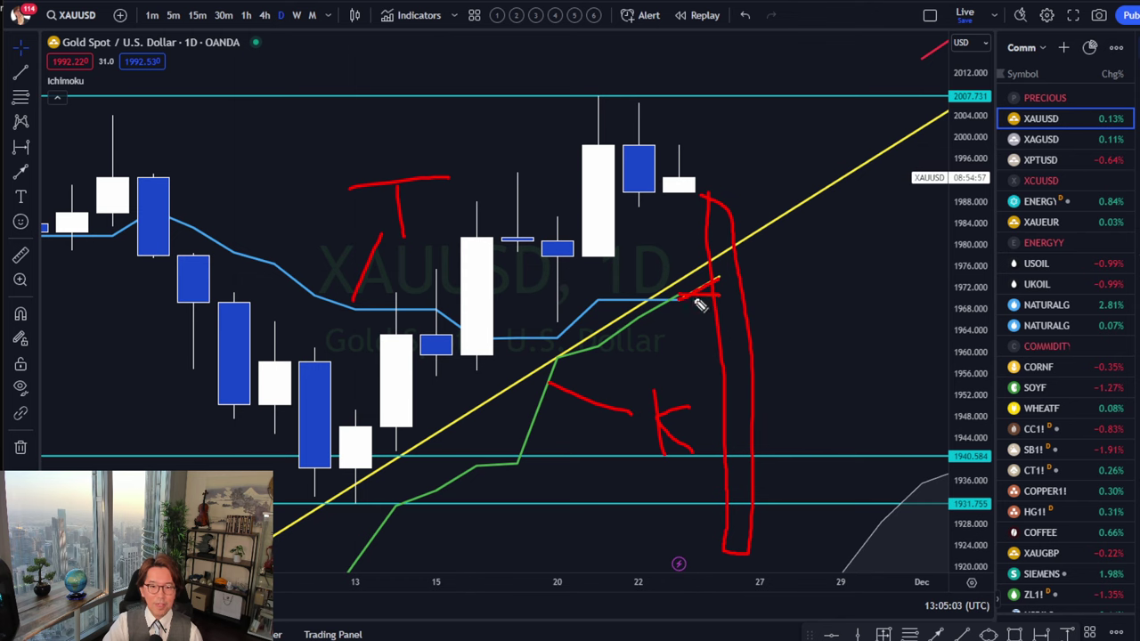
key("e")
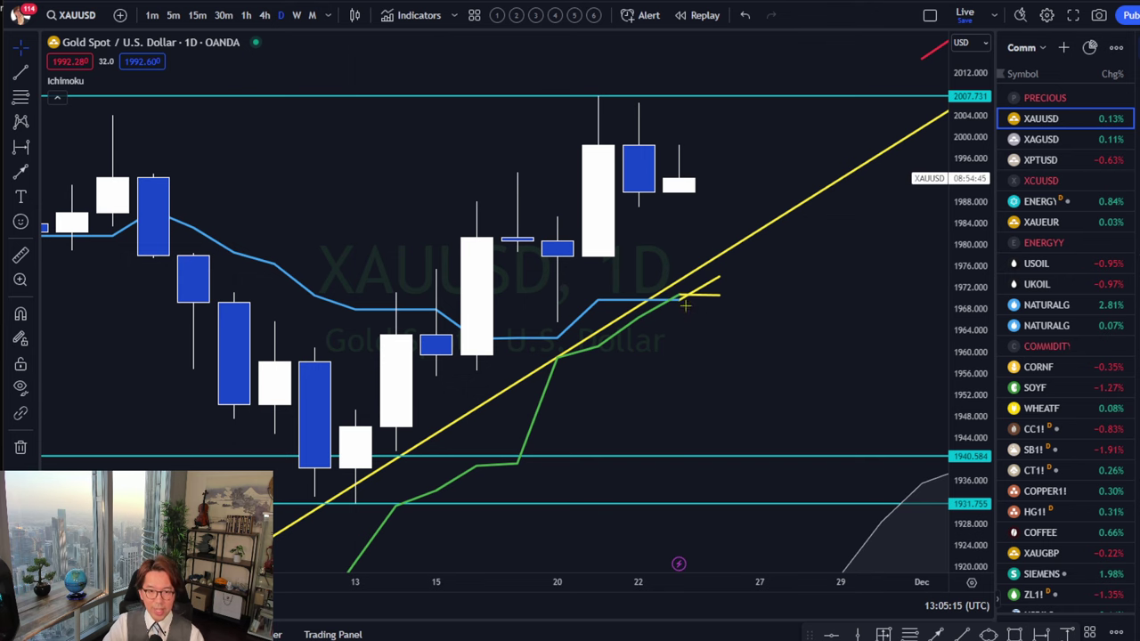
- Sketch a red arrow rising from the 23 November candle past the 2007.731 line, and clear it from the chart
left_click_drag(987, 156, 975, 251)
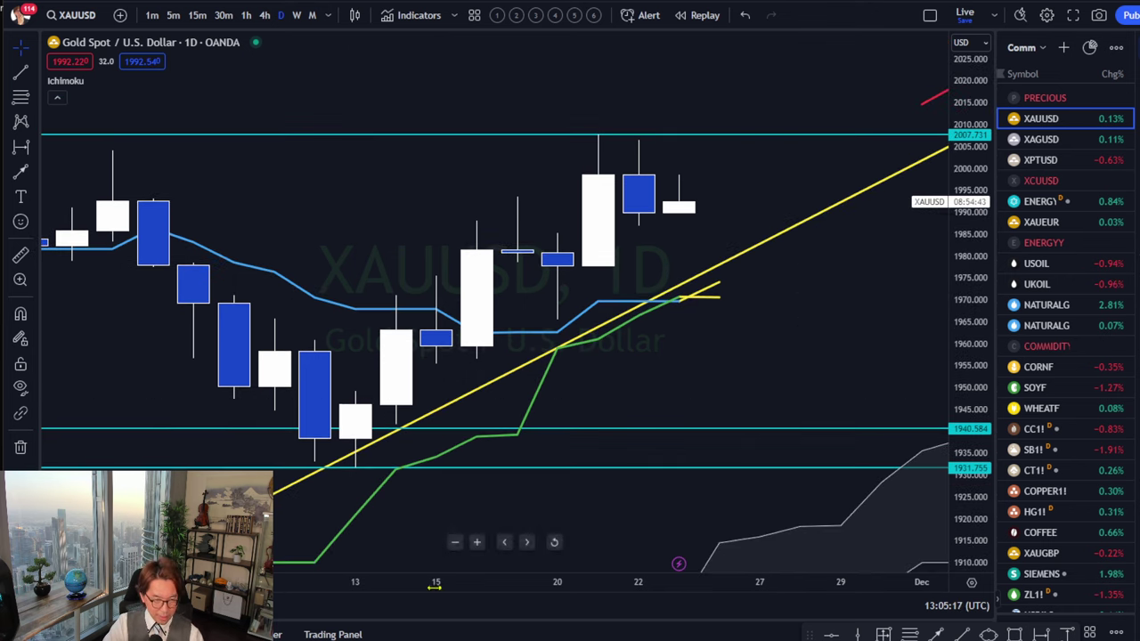
left_click_drag(434, 587, 625, 599)
left_click_drag(704, 496, 478, 555)
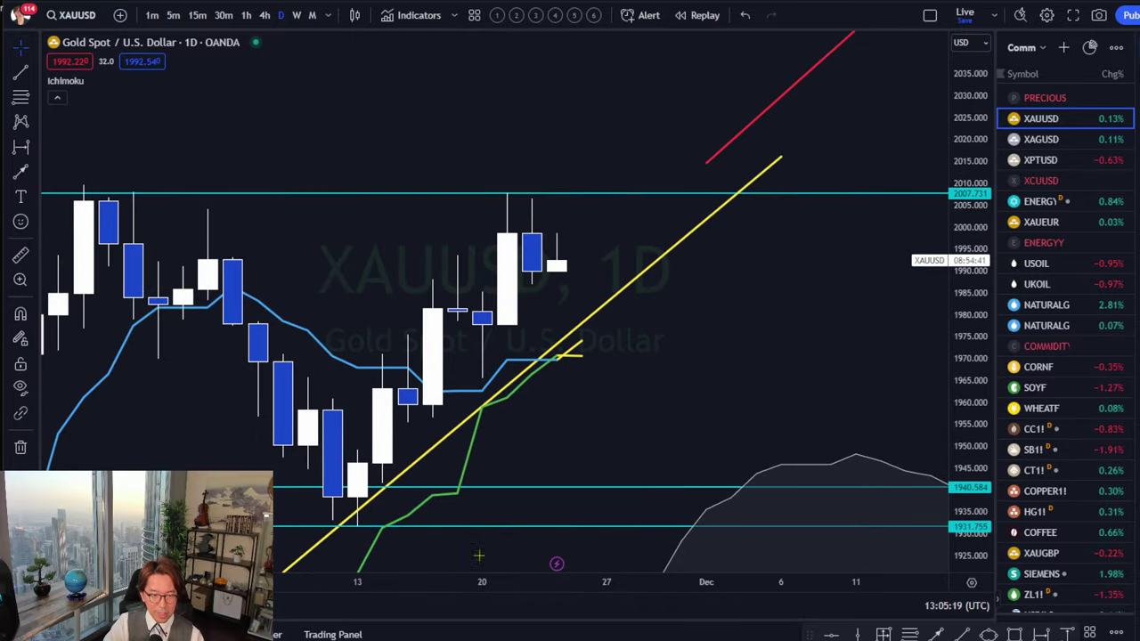
left_click_drag(400, 583, 713, 584)
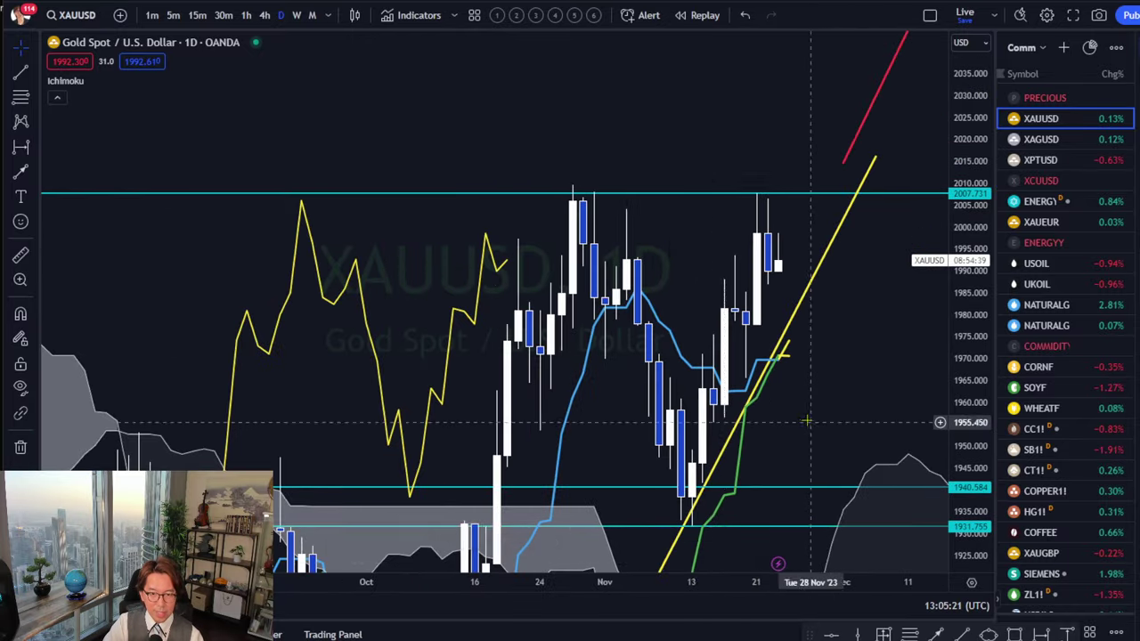
left_click_drag(805, 420, 711, 381)
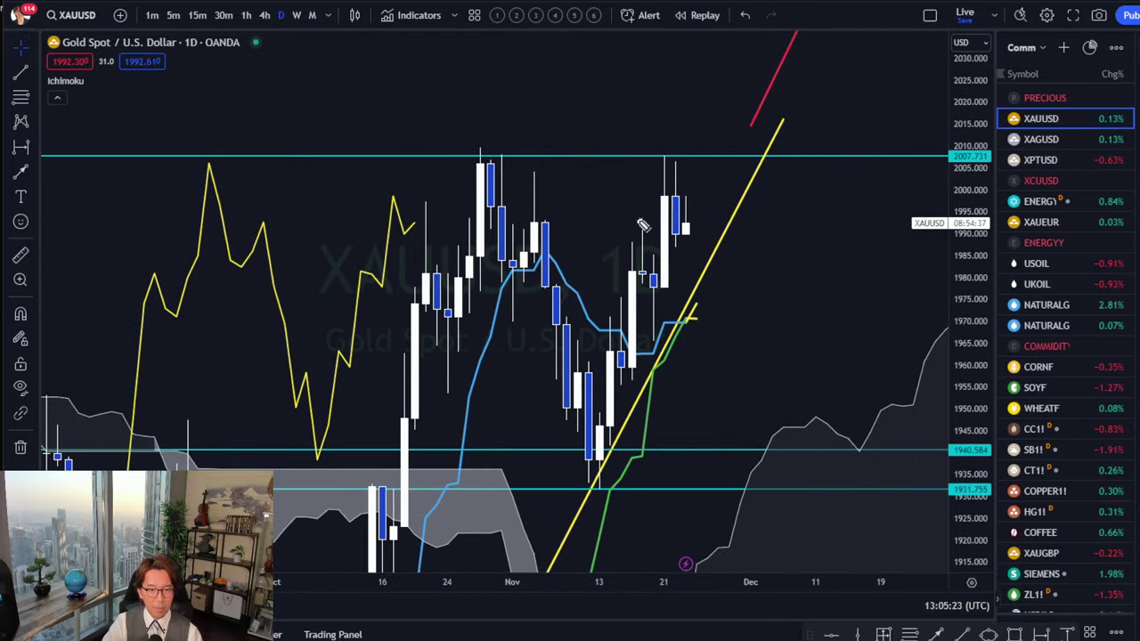
mouse_move(686, 223)
left_mouse_down()
mouse_move(712, 107)
mouse_move(733, 91)
left_mouse_up()
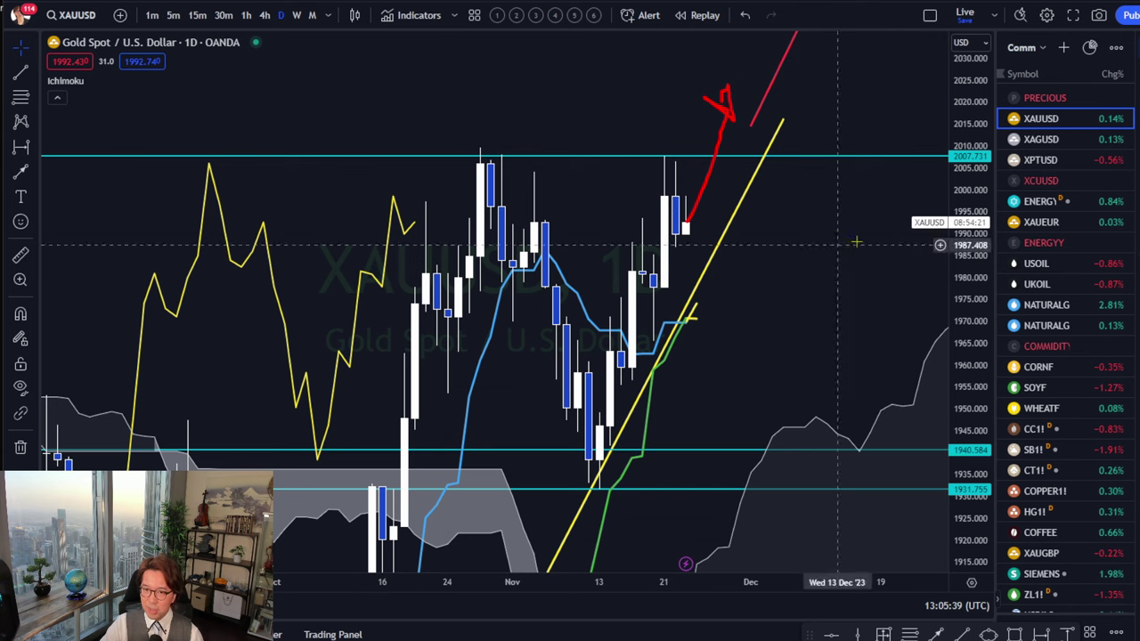
left_click_drag(964, 201, 945, 337)
left_click_drag(832, 313, 754, 300)
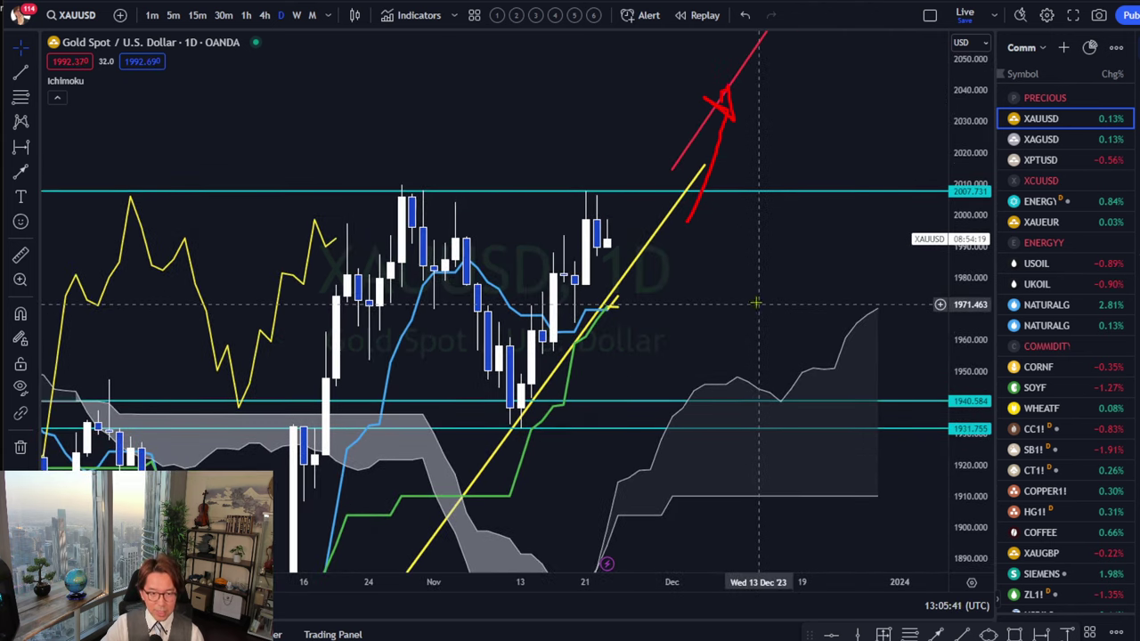
key("Escape")
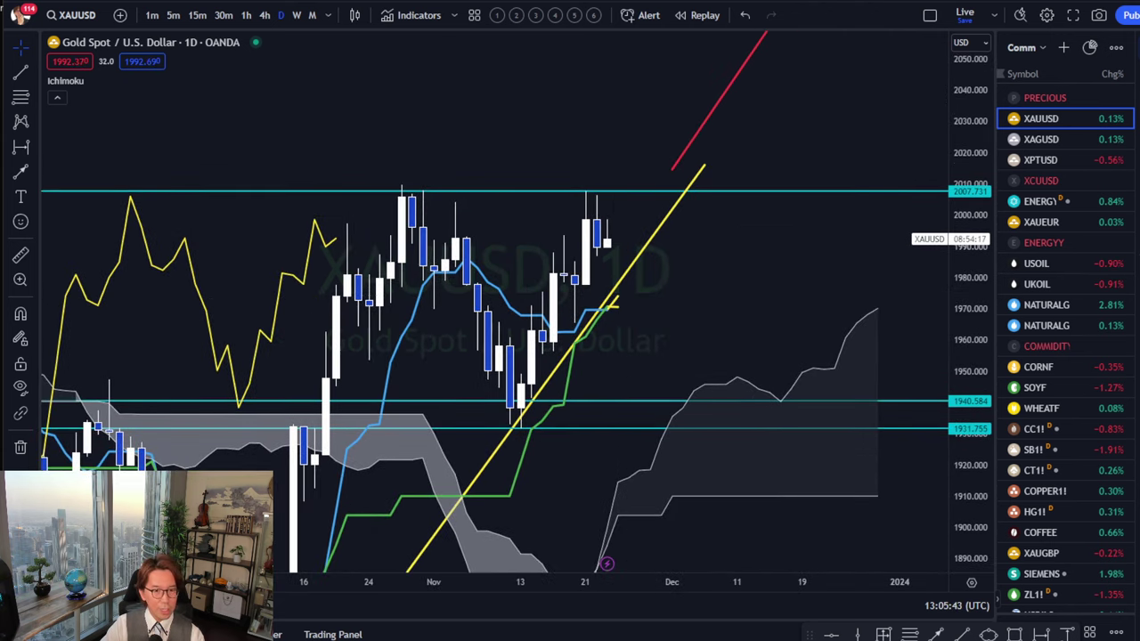